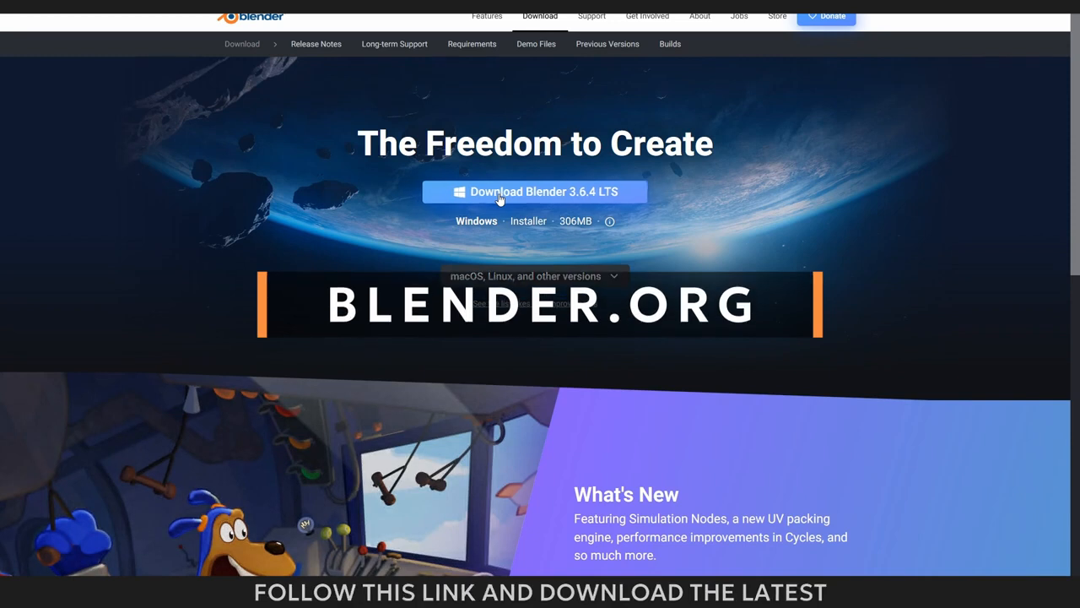
Step: Download the Blender 3.6.4 LTS installer for Windows
left_click(499, 194)
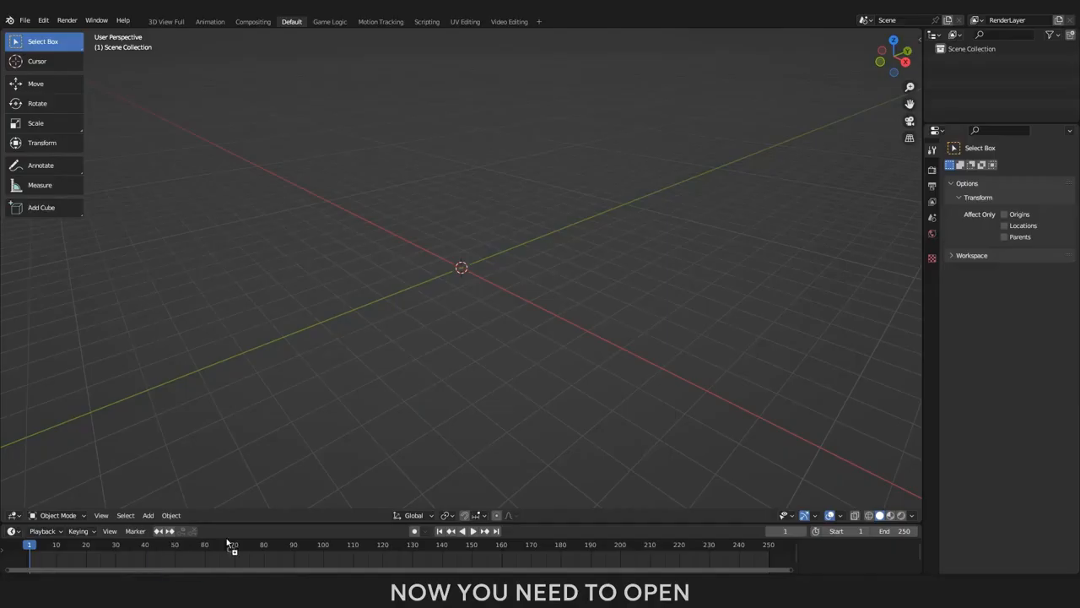
Step: Switch to Blender and open leather_notepad_organizer_0_0_1.blend from the Desktop
left_click_drag(226, 538, 457, 265)
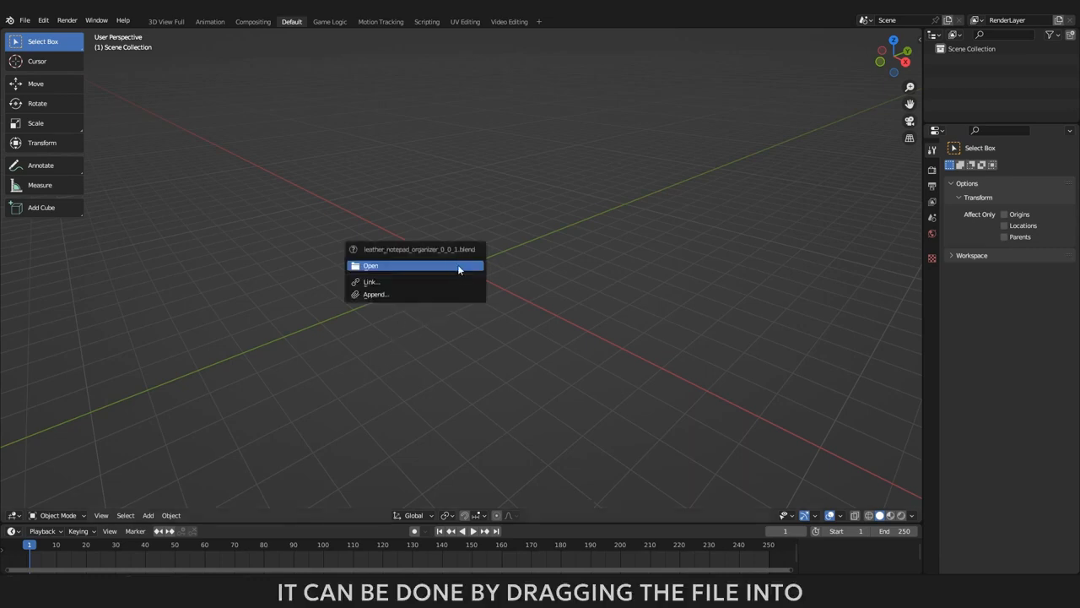
left_click(458, 266)
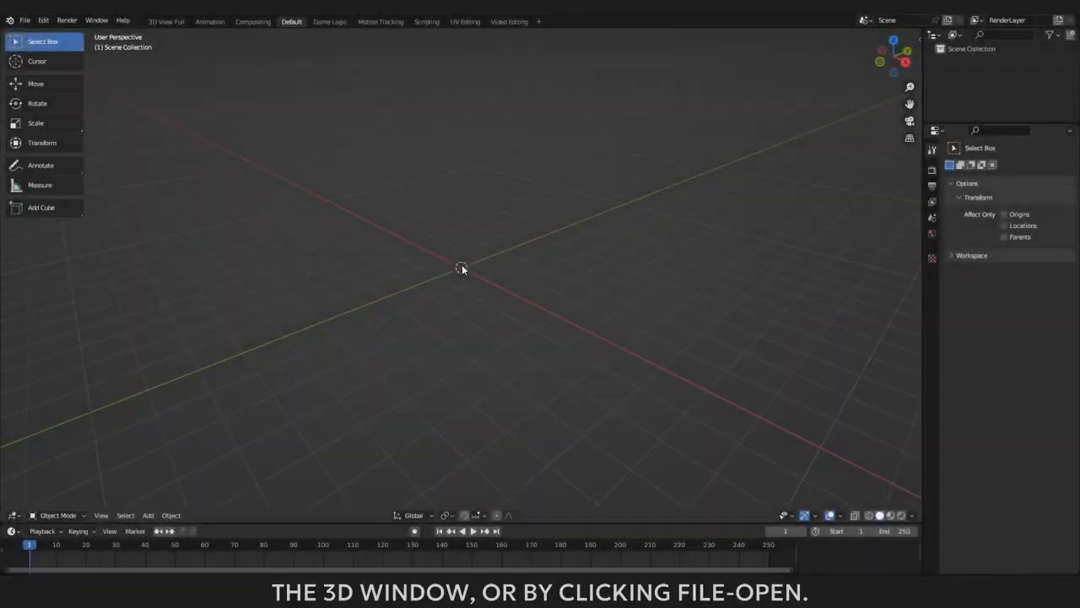
left_click(24, 20)
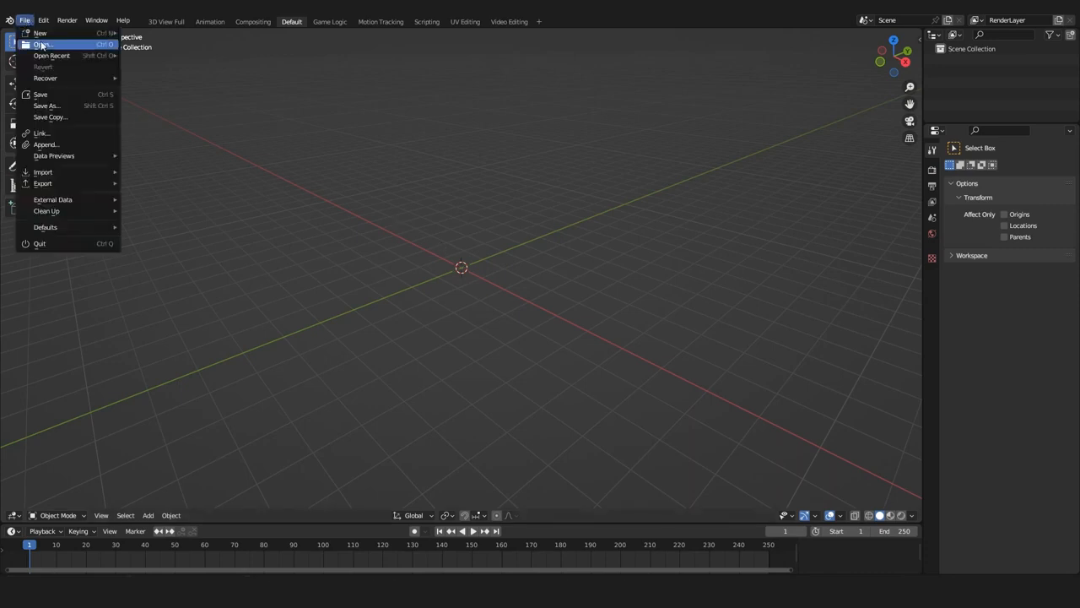
left_click(41, 45)
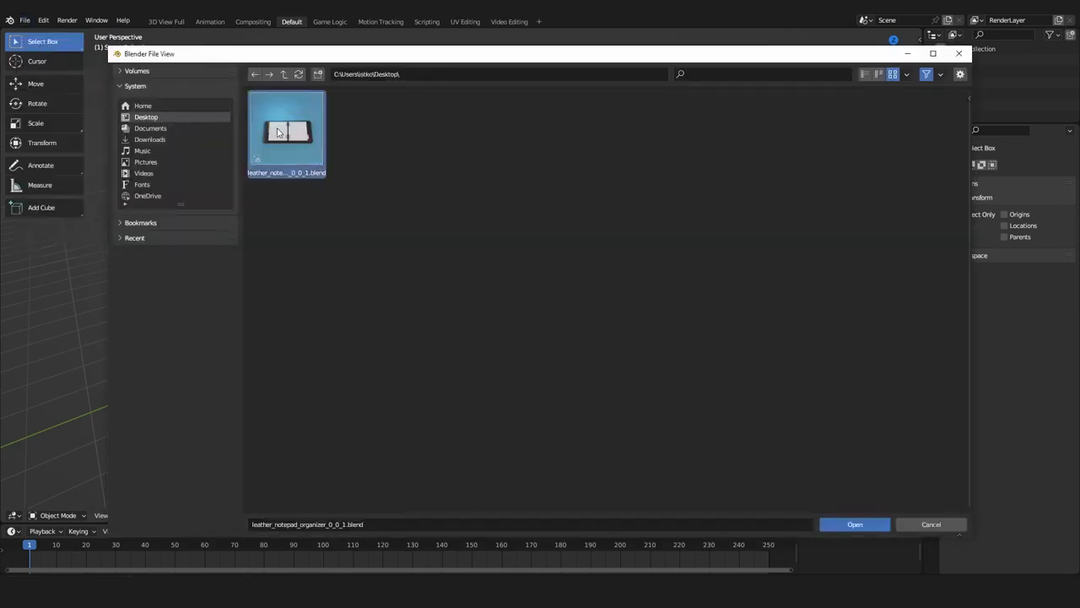
left_click(854, 524)
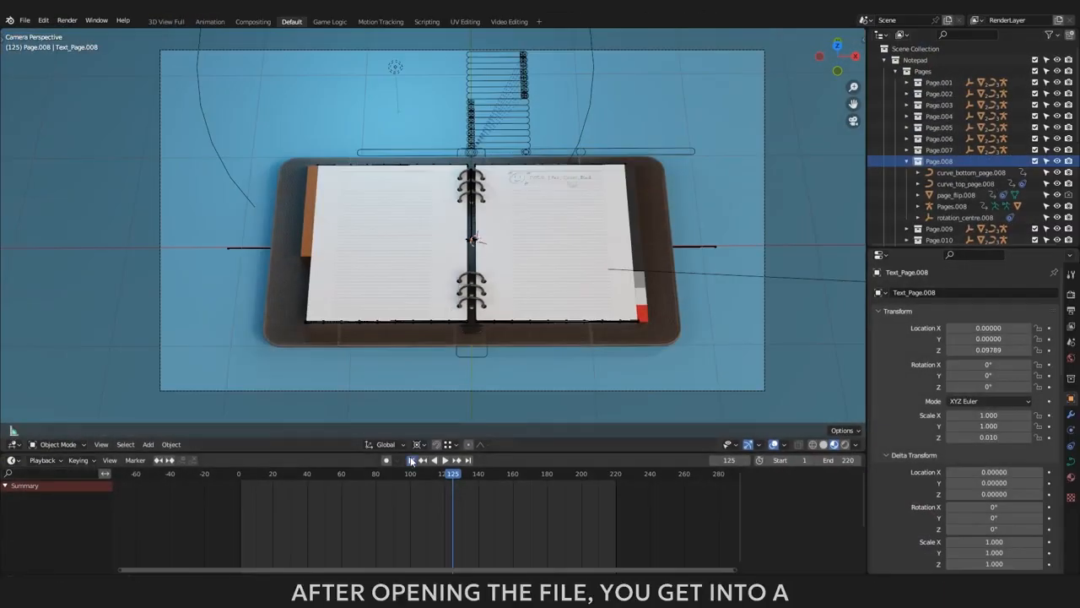
Step: Play the notepad animation from frame 1, stop it, and step back to frame 125
left_click(412, 460)
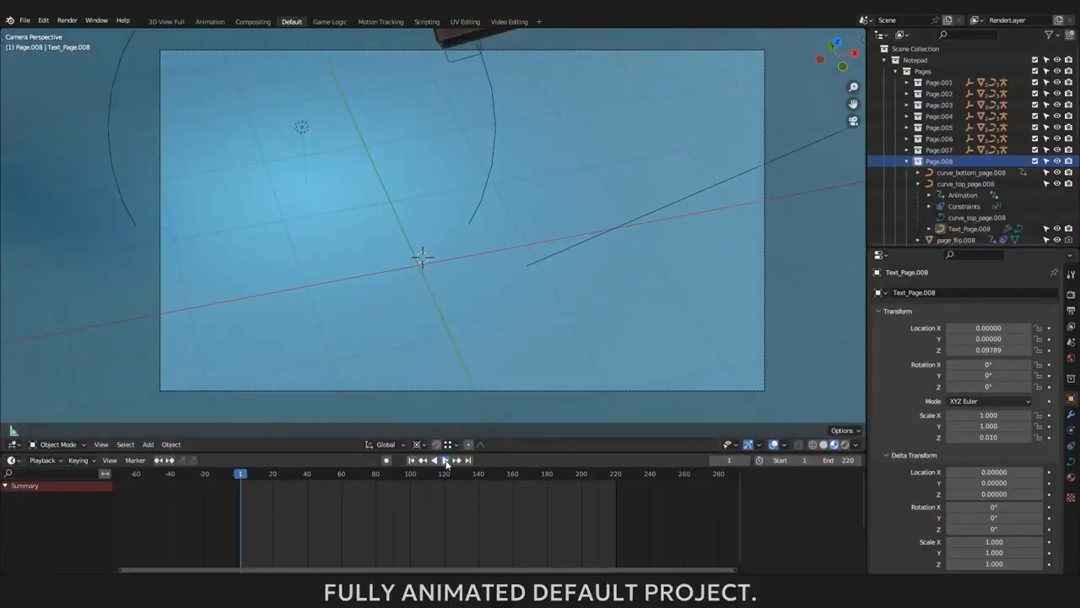
left_click(446, 460)
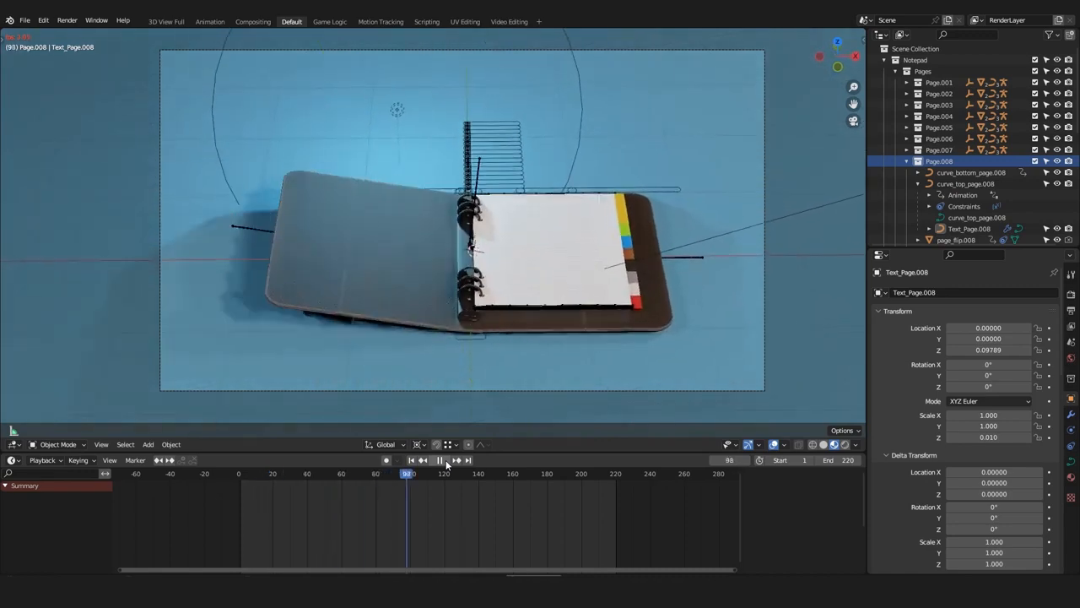
left_click(446, 460)
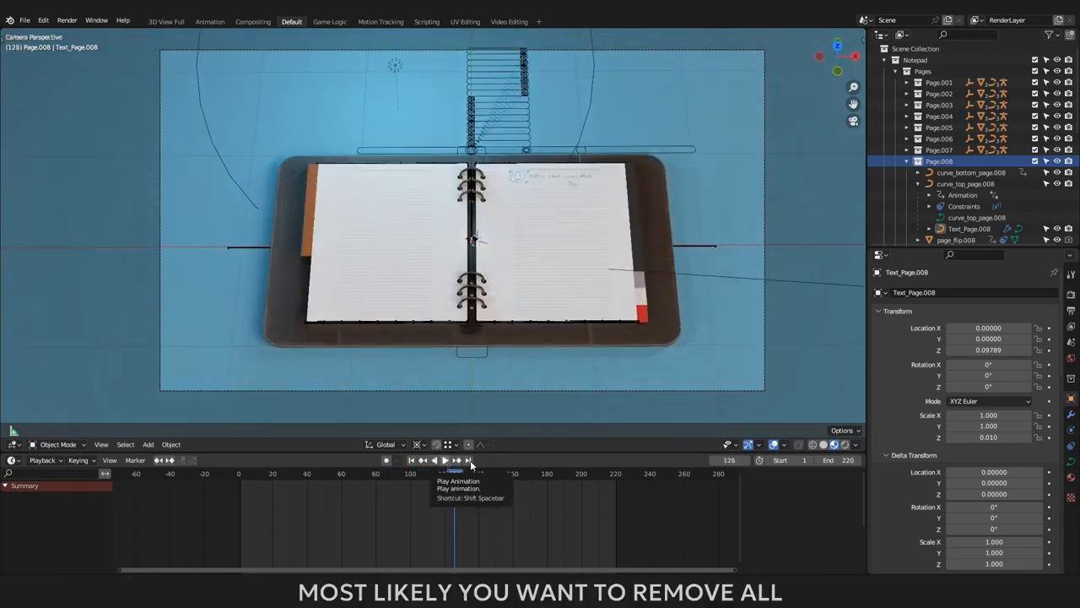
key("Left")
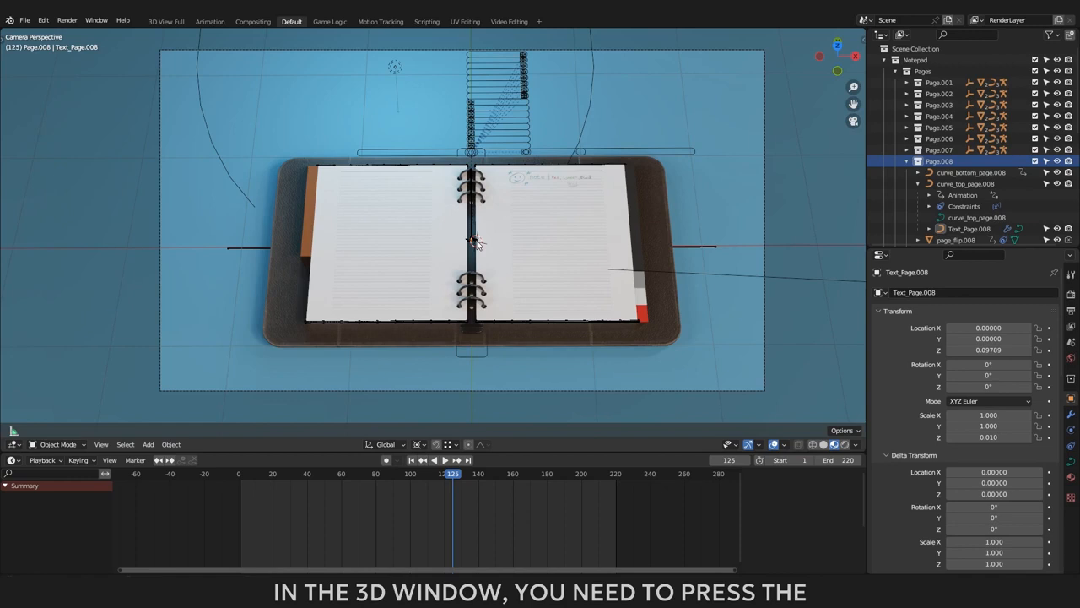
Step: Select all objects in the scene and delete all of their keyframes
key("a")
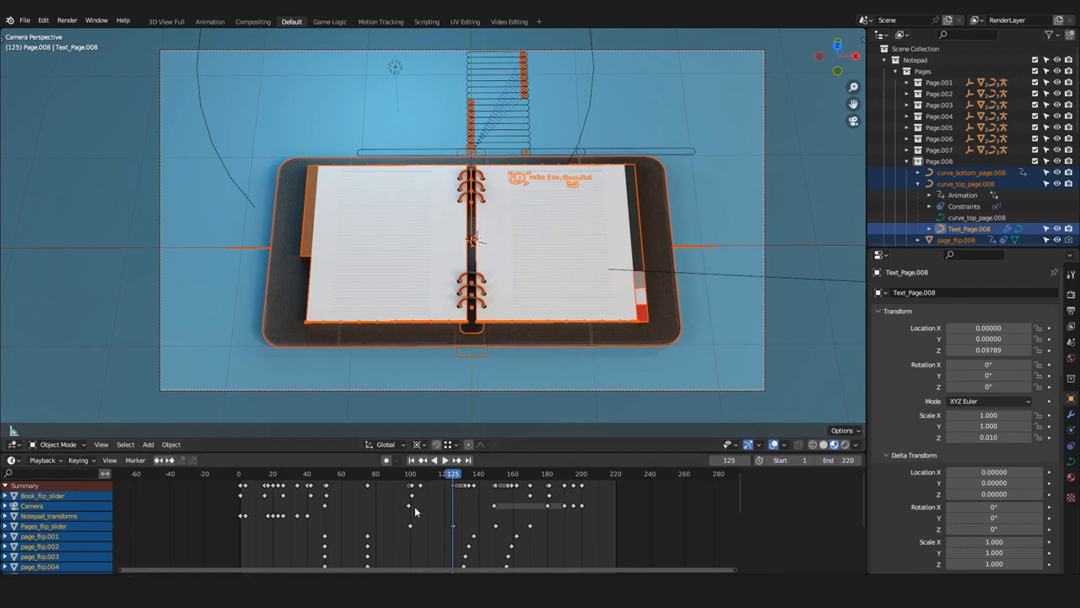
key("a")
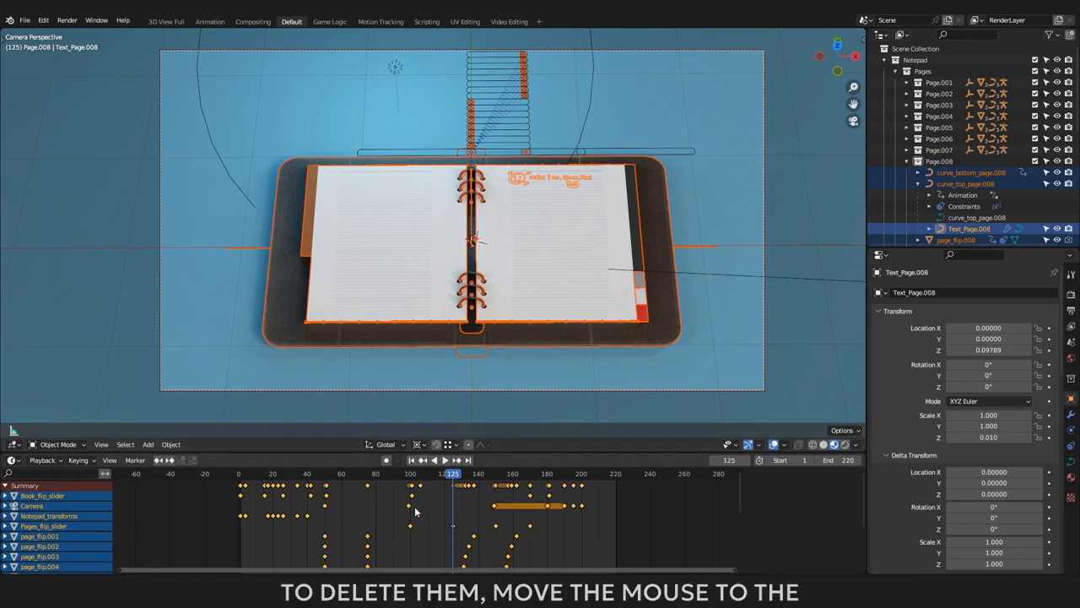
key("x")
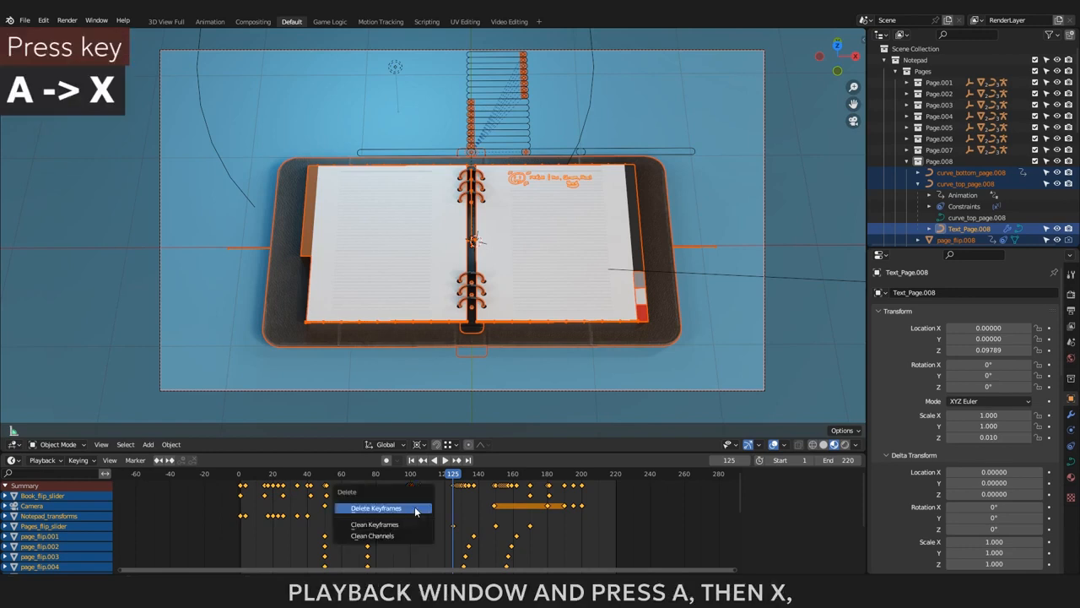
left_click(415, 509)
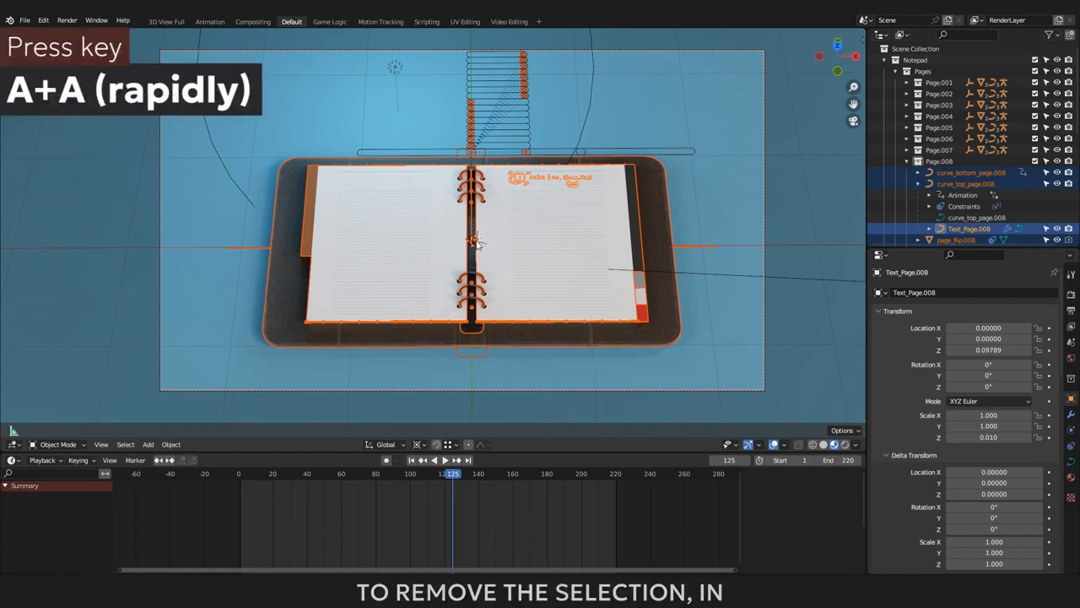
Step: Deselect all objects, select everything again, and clear the selection once more
key("a")
key("a")
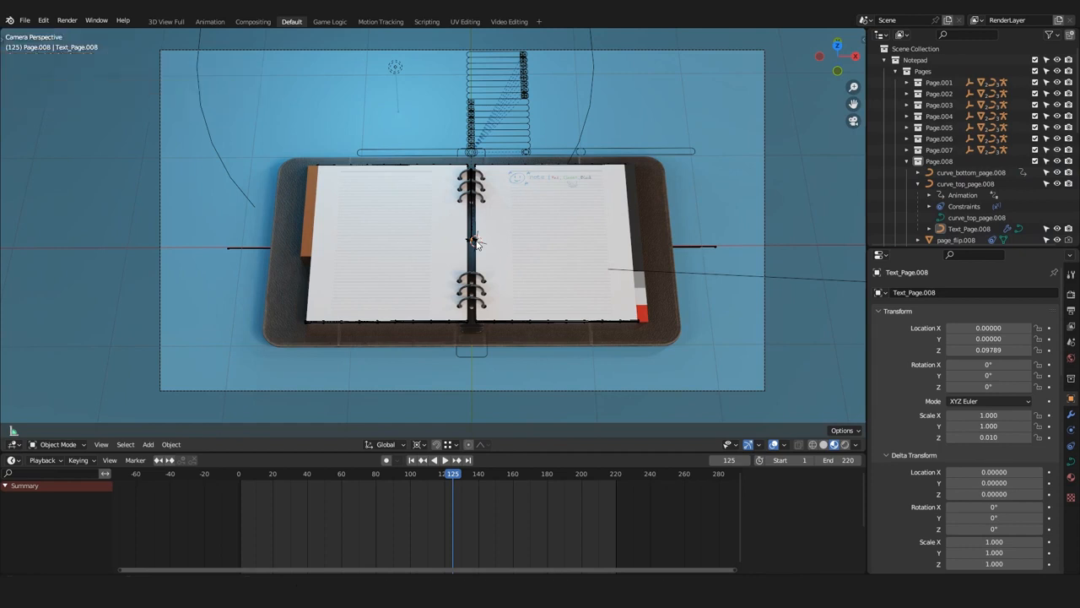
key("a")
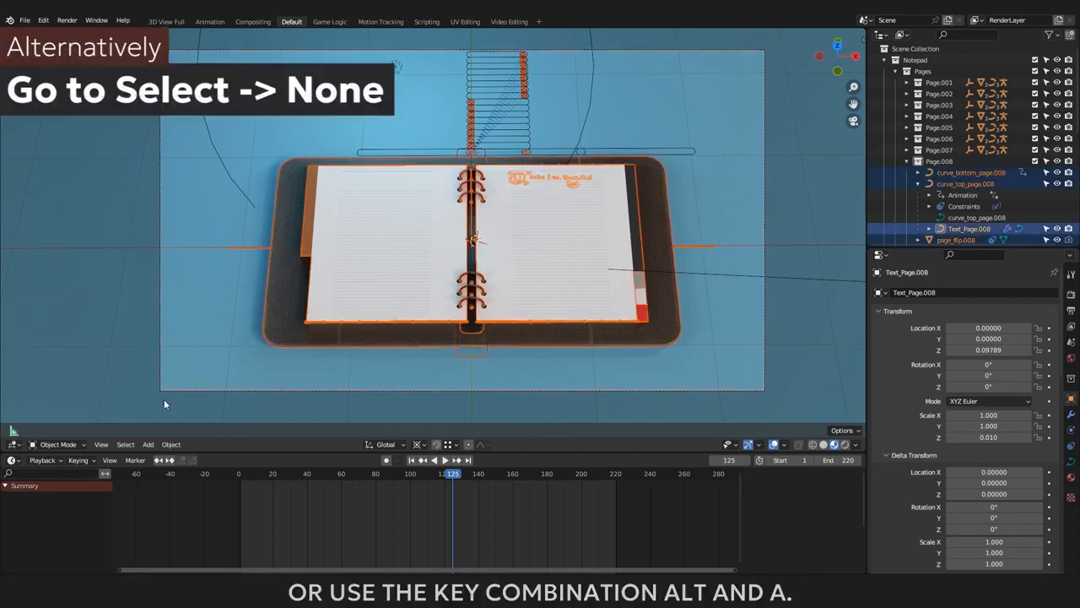
left_click(125, 444)
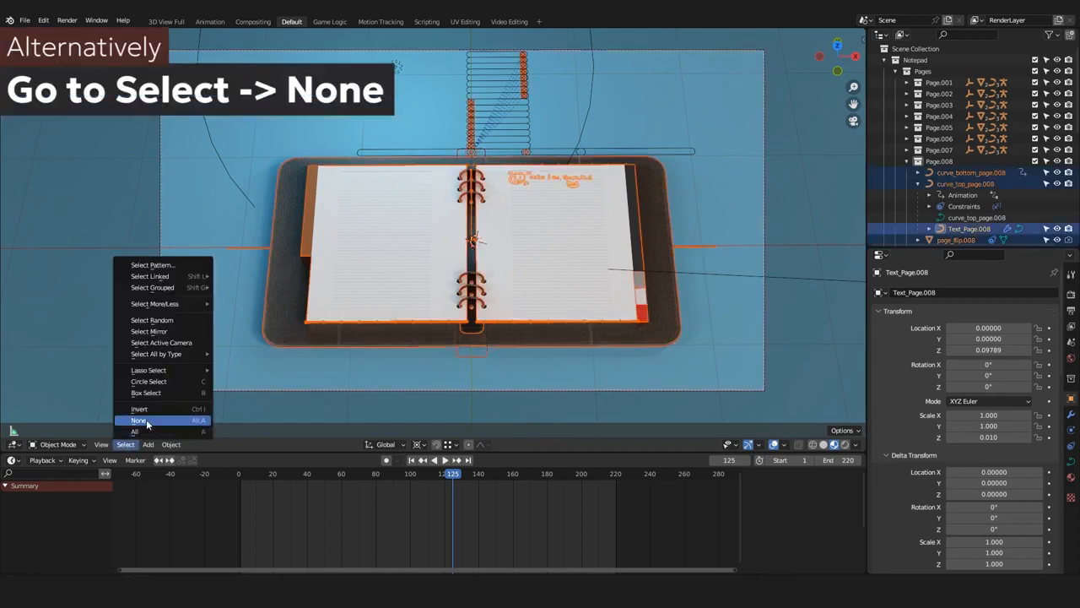
left_click(146, 419)
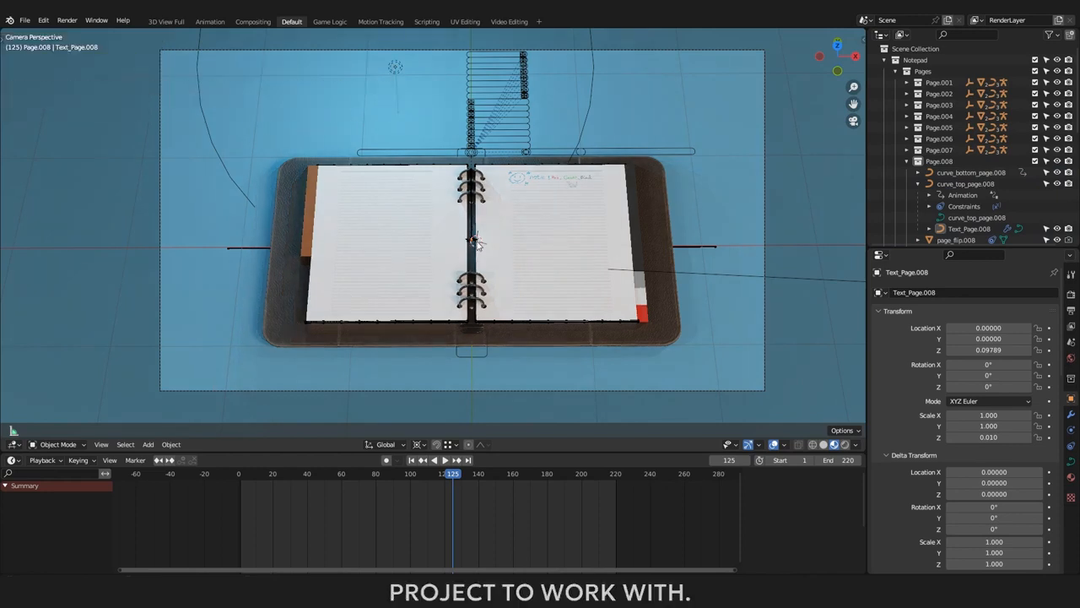
Step: Switch the viewport to the top view and show the transform values sidebar
key("KP_7")
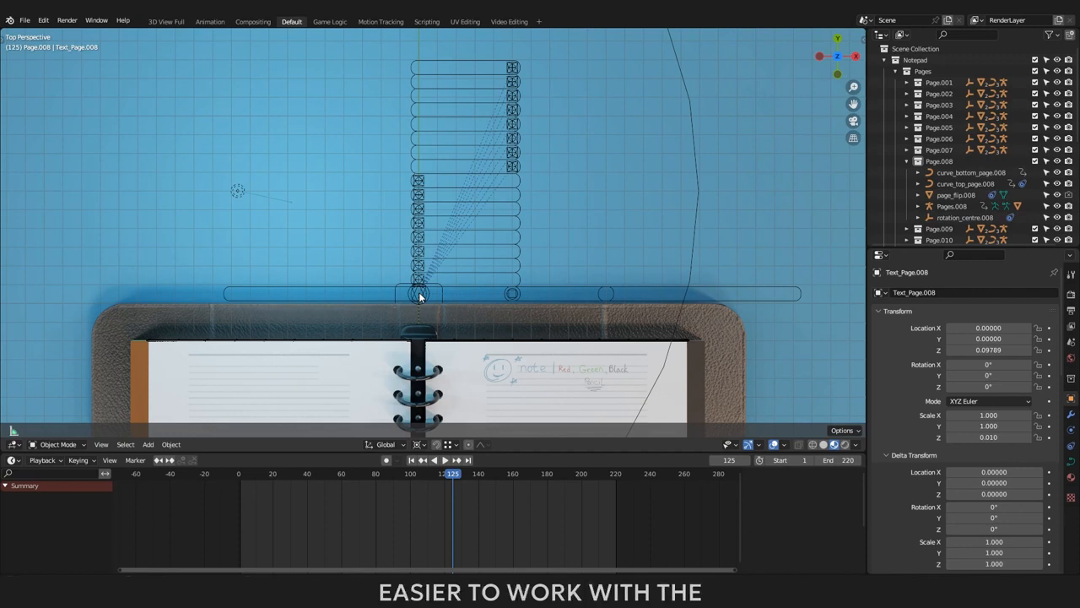
key("n")
key("n")
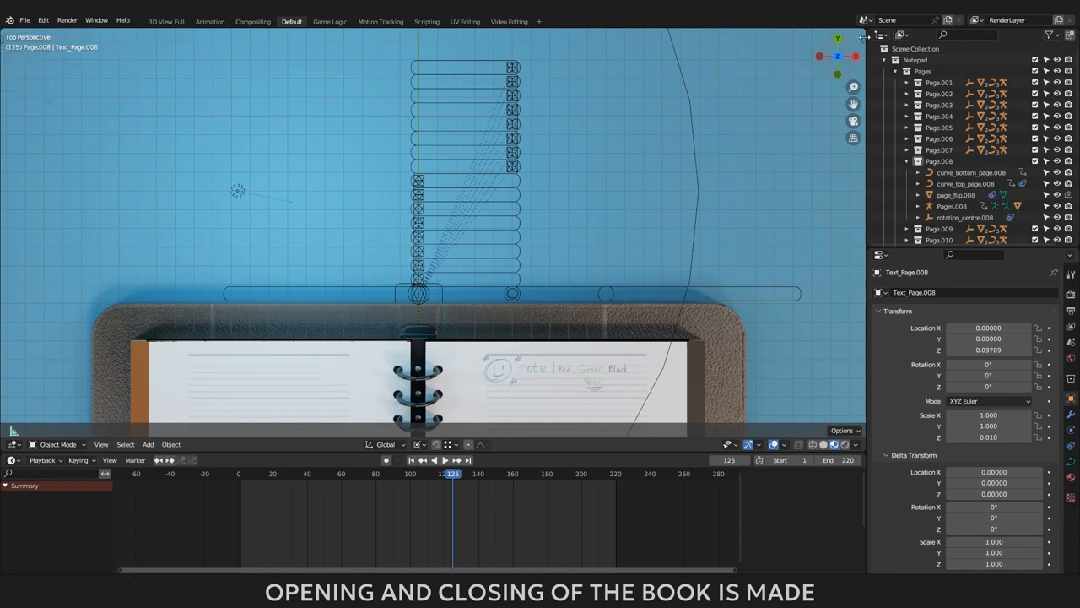
key("n")
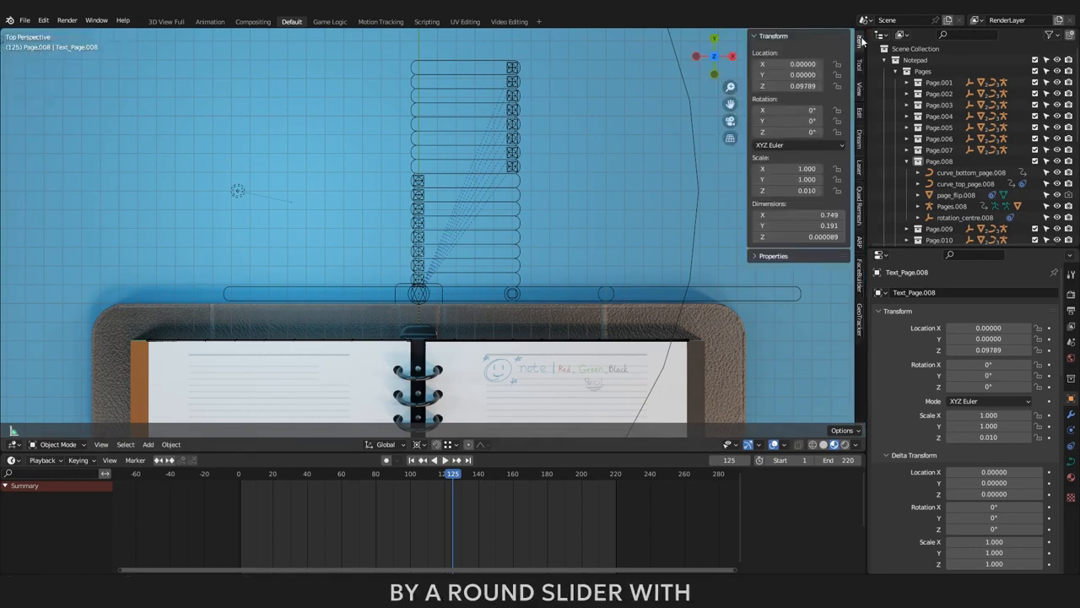
Step: Select the round Book_flip_slider, move it to X location -0.58, and return it to X 0
left_click(418, 294)
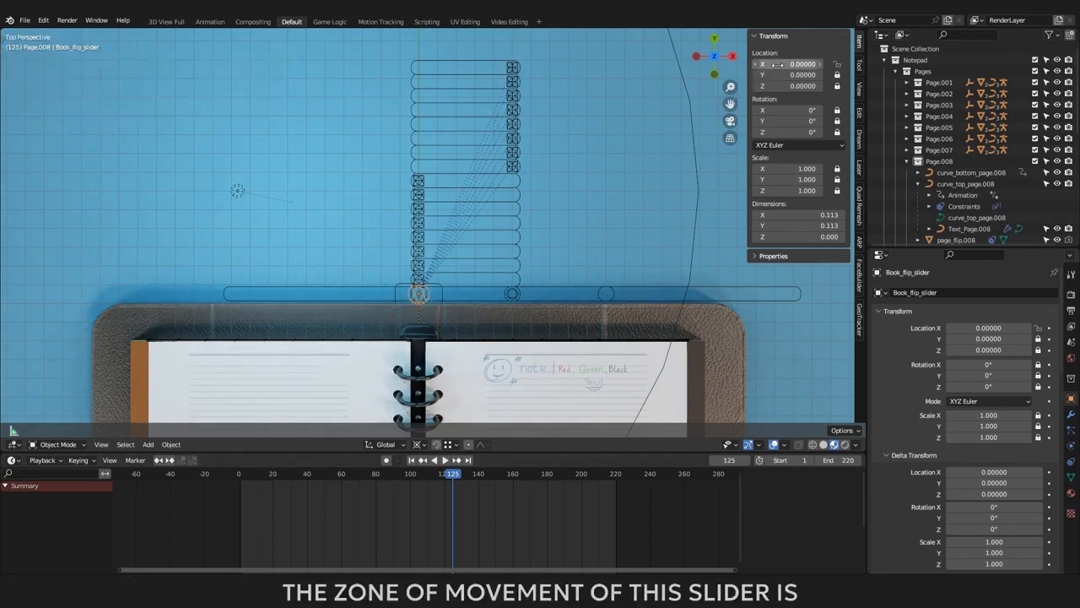
mouse_move(797, 64)
left_mouse_down()
mouse_move(847, 64)
mouse_move(760, 64)
mouse_move(789, 64)
left_mouse_up()
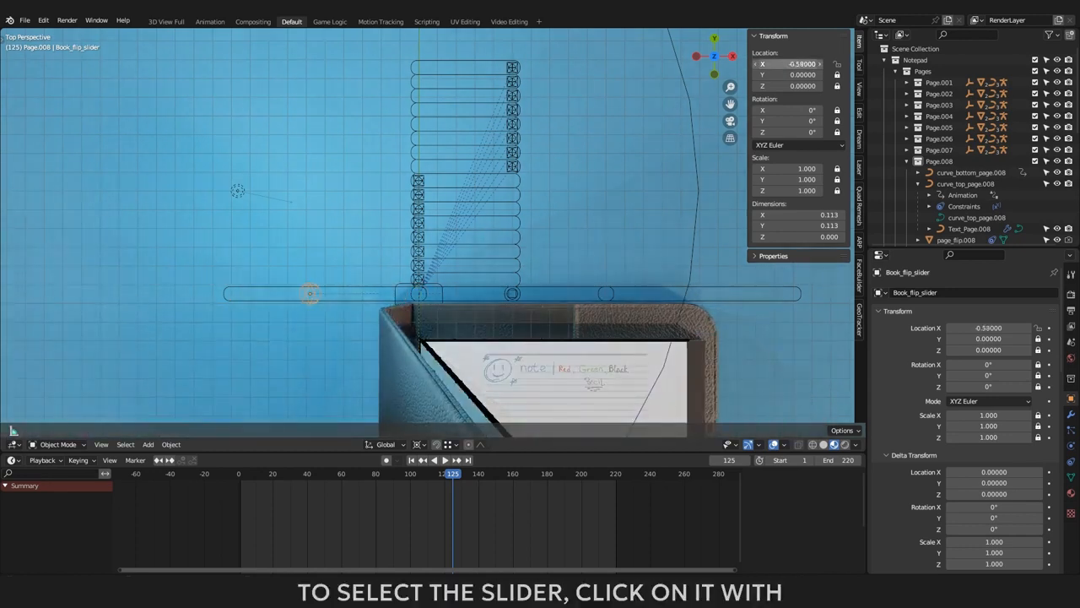
left_click(799, 64)
type("0")
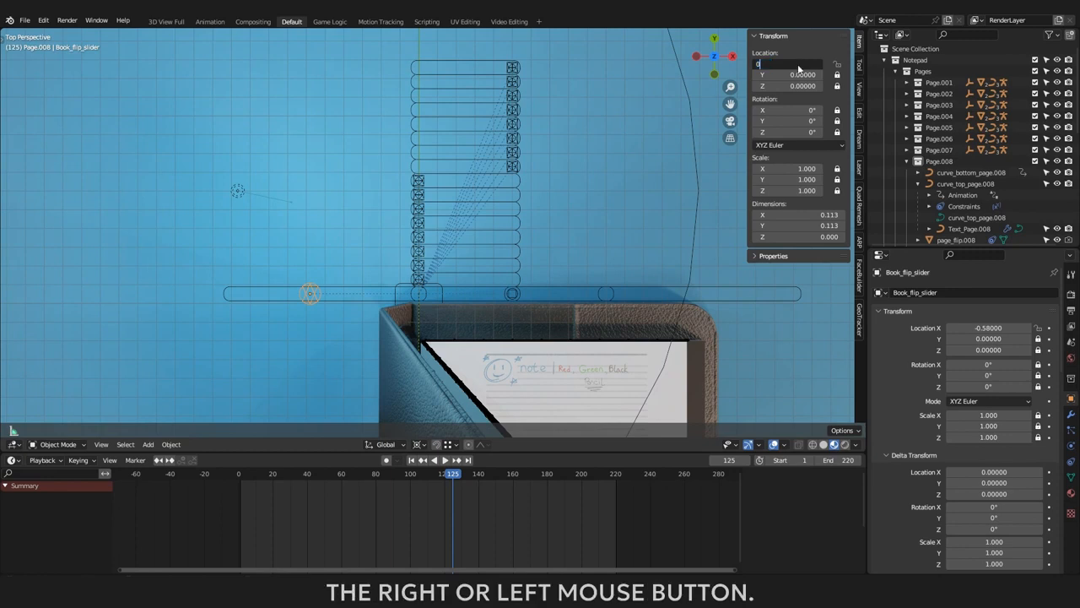
key("Return")
Step: Test the cover's movement by setting the Book_flip_slider X location to -1, to 1, and back to 0
left_click(798, 64)
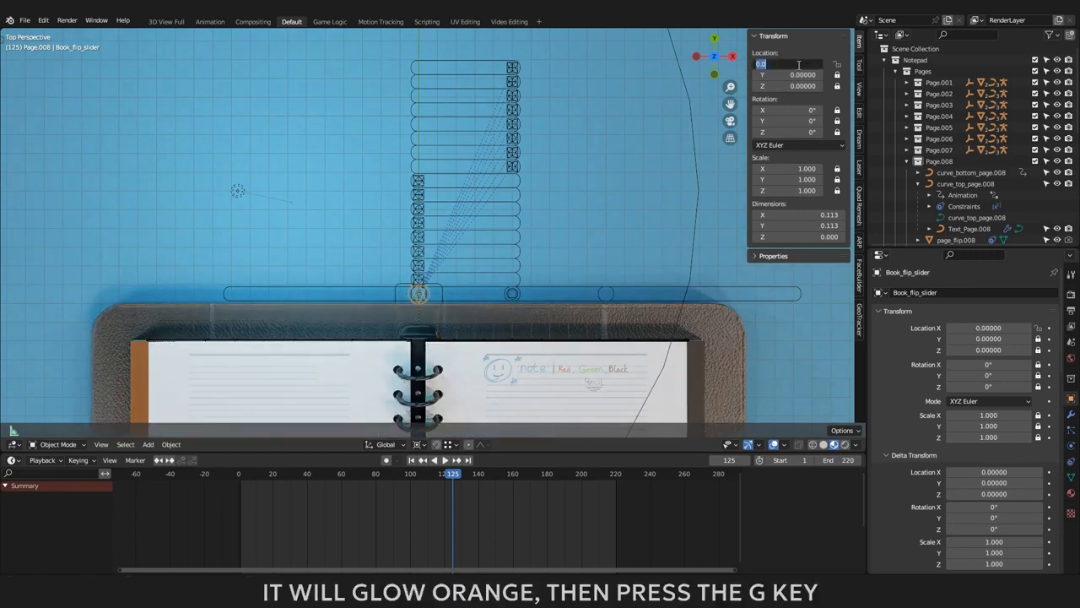
type("-1")
key("Return")
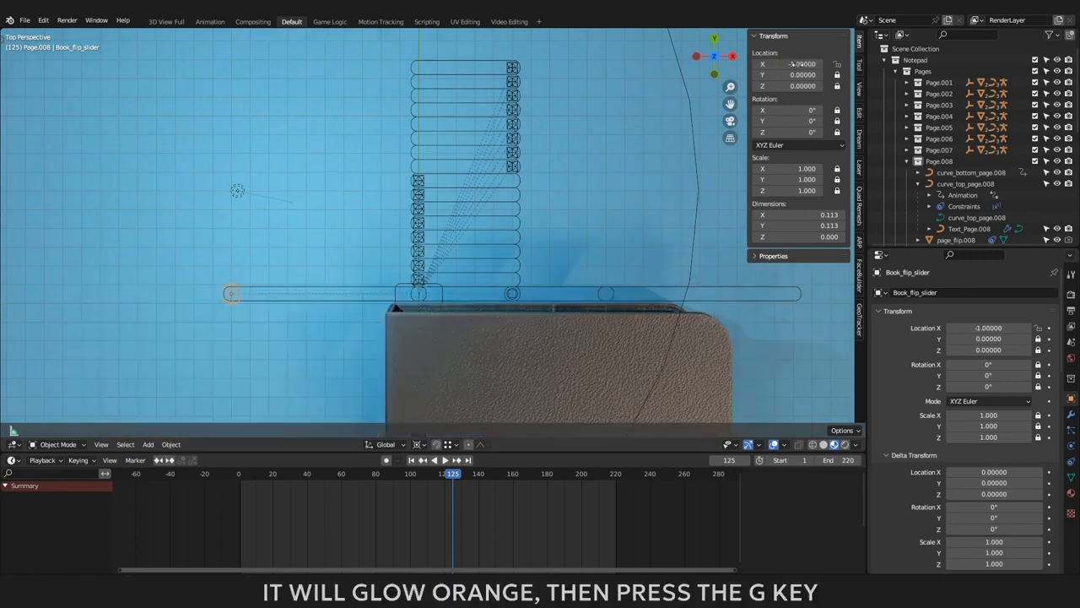
left_click(798, 64)
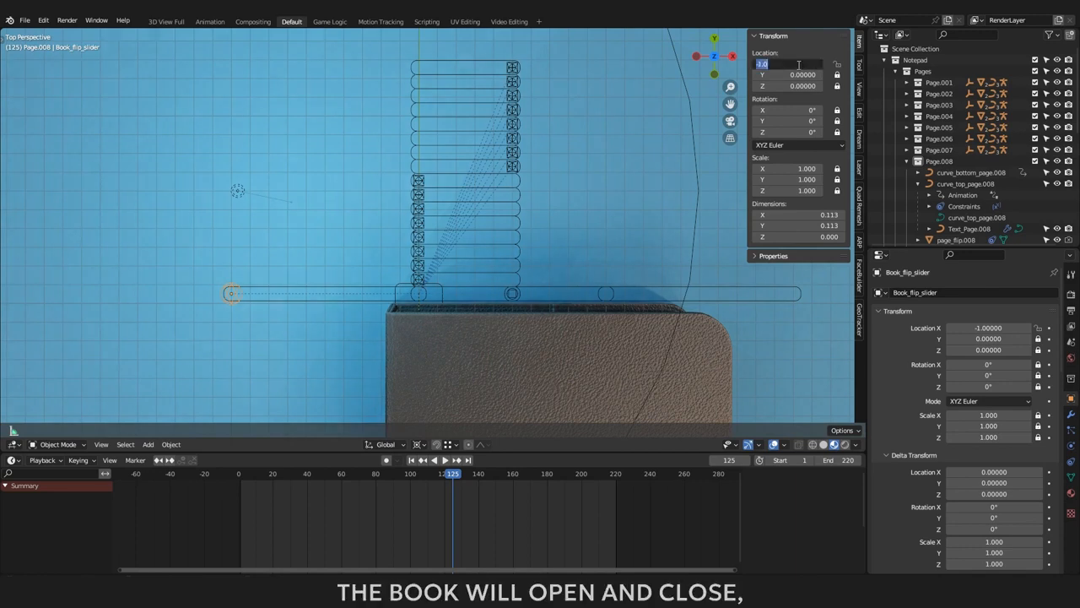
type("1")
key("Return")
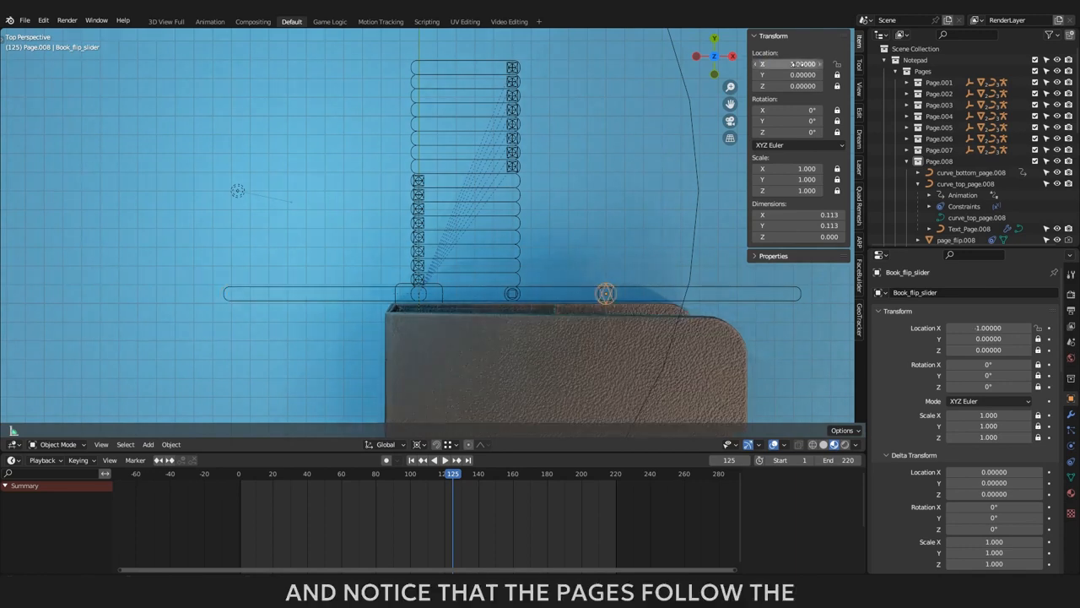
left_click(798, 64)
type("0")
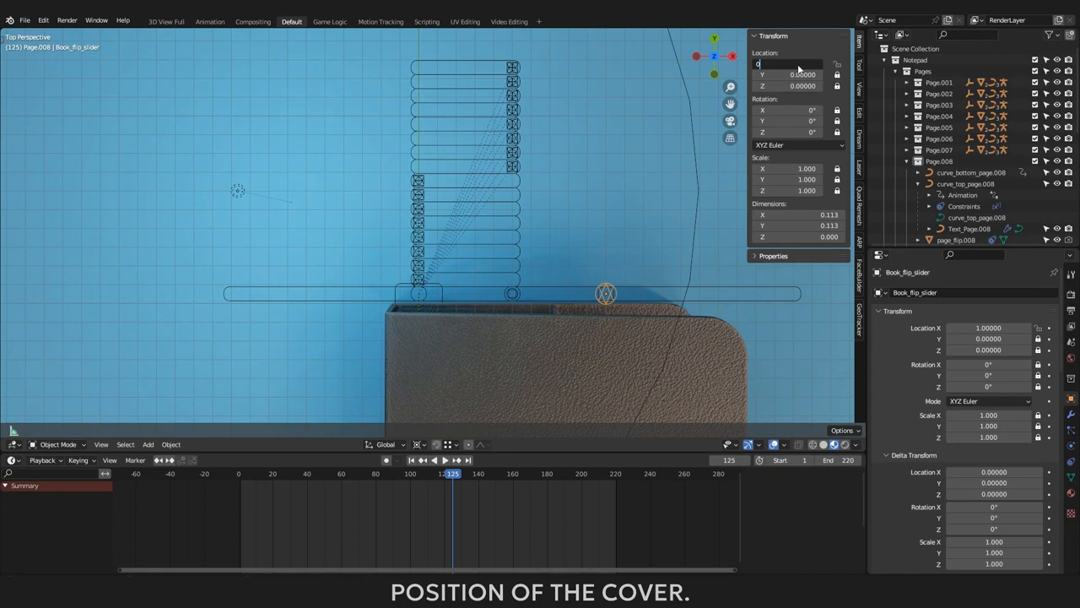
key("Return")
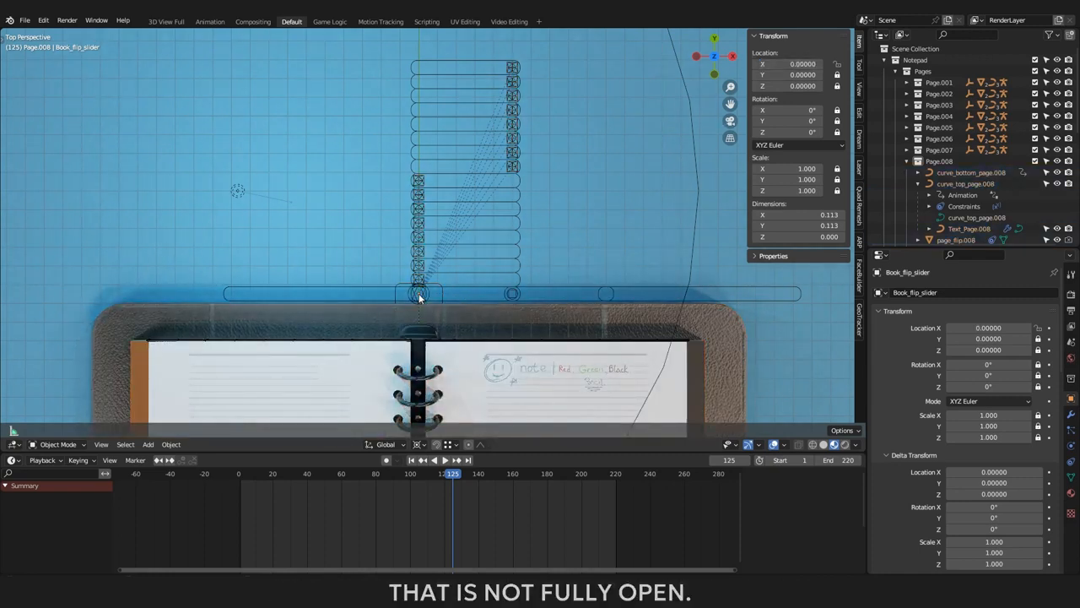
Step: Select the Pages_flip_slider and set its X location to 0.9995
left_click(513, 294)
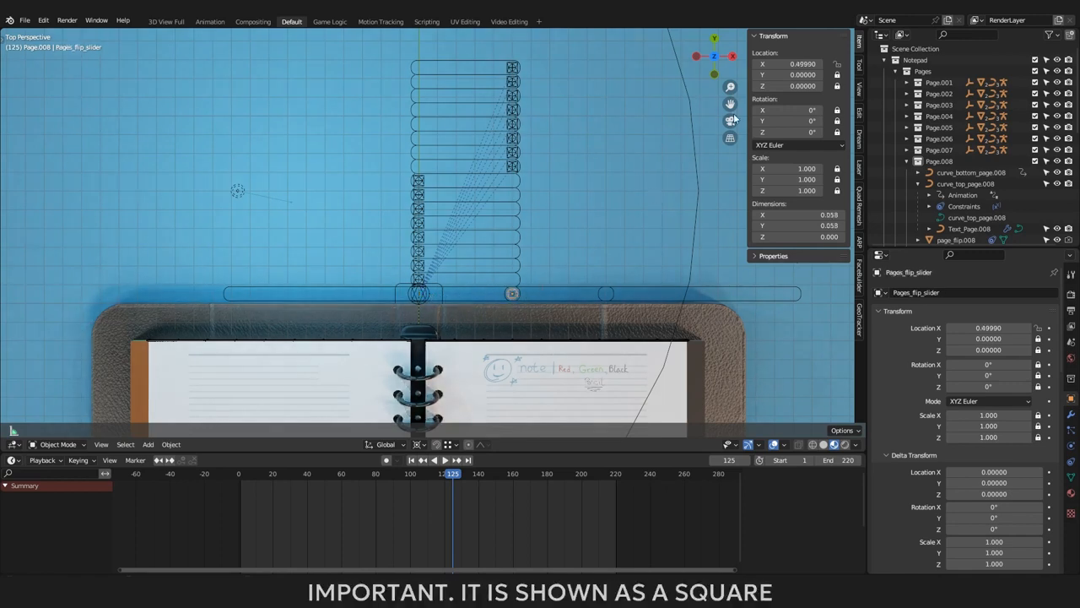
left_click(767, 67)
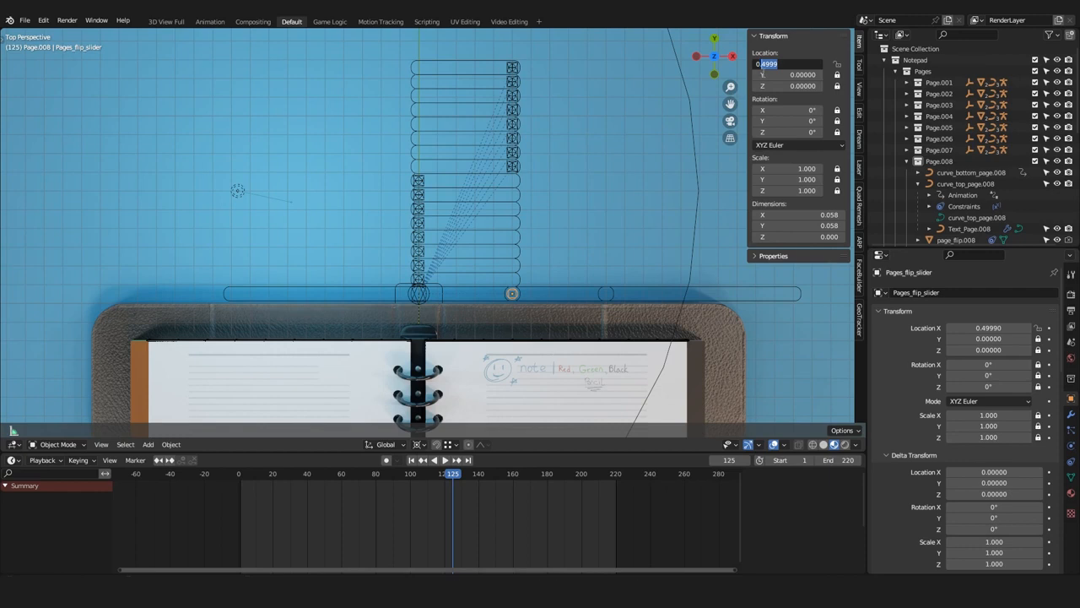
type("0.999")
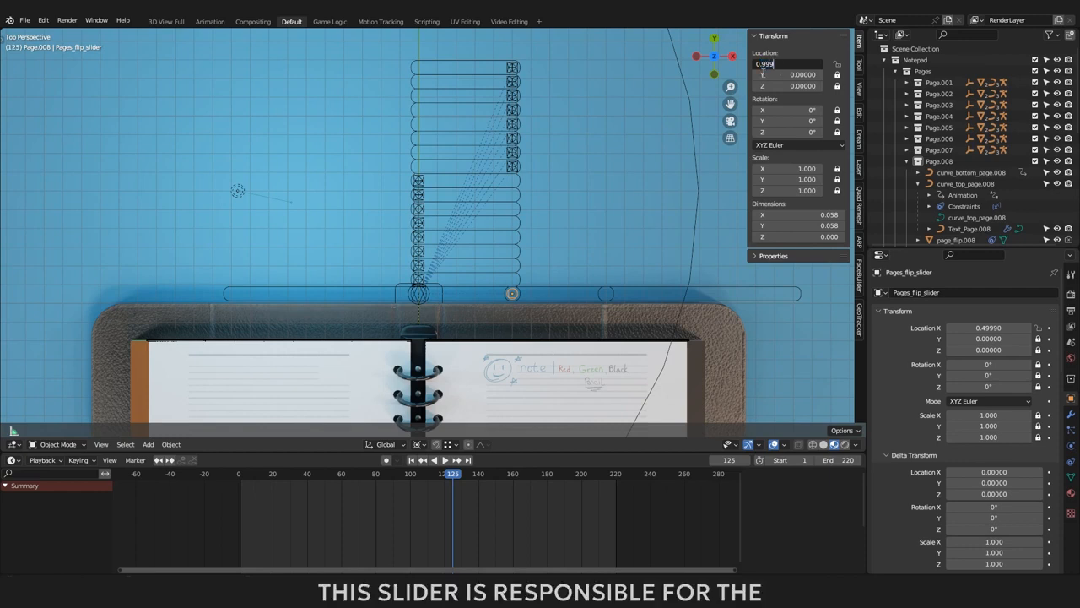
type("5")
key("Return")
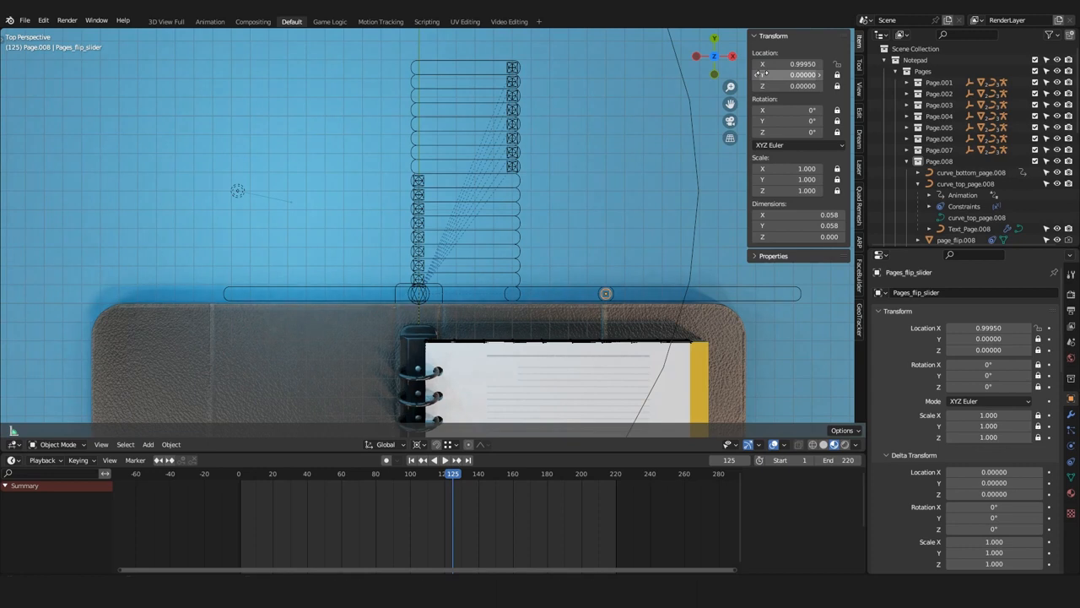
Step: Test the page flip by setting the Pages_flip_slider X location to 0, try increasing it gradually, and undo that increase
left_click(782, 64)
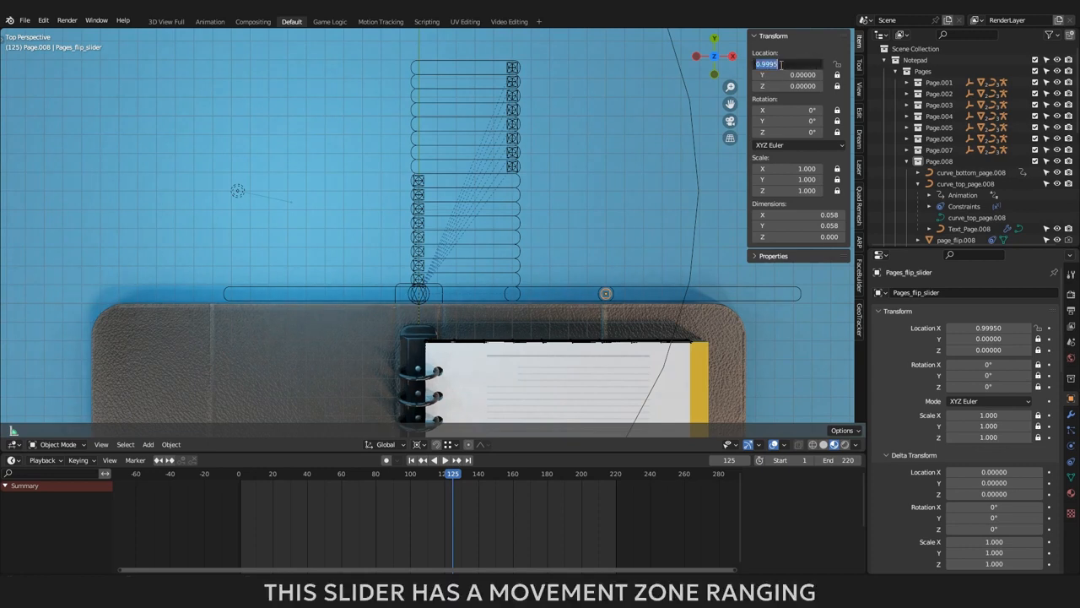
type("0")
key("Return")
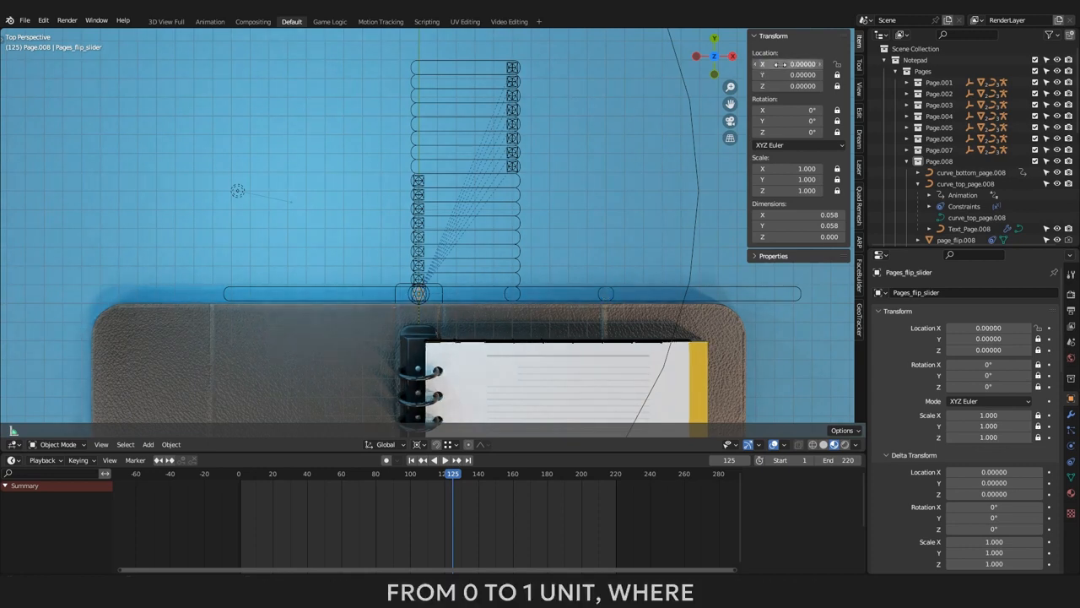
left_click_drag(778, 64, 863, 64)
key("ctrl+z")
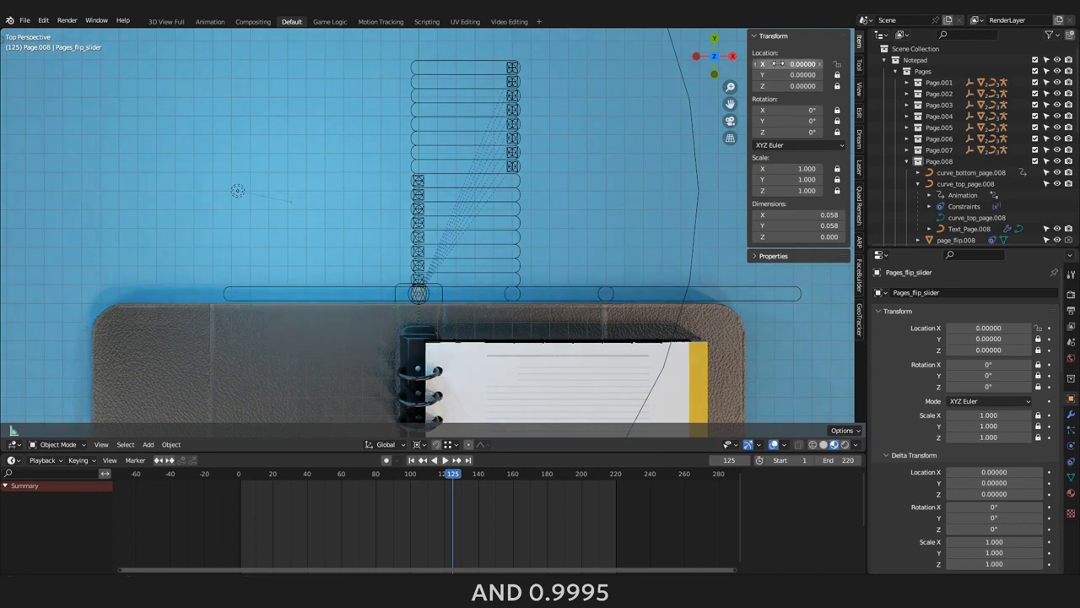
Step: Set the Pages_flip_slider X location to 0.4995 and deselect all objects
left_click(778, 64)
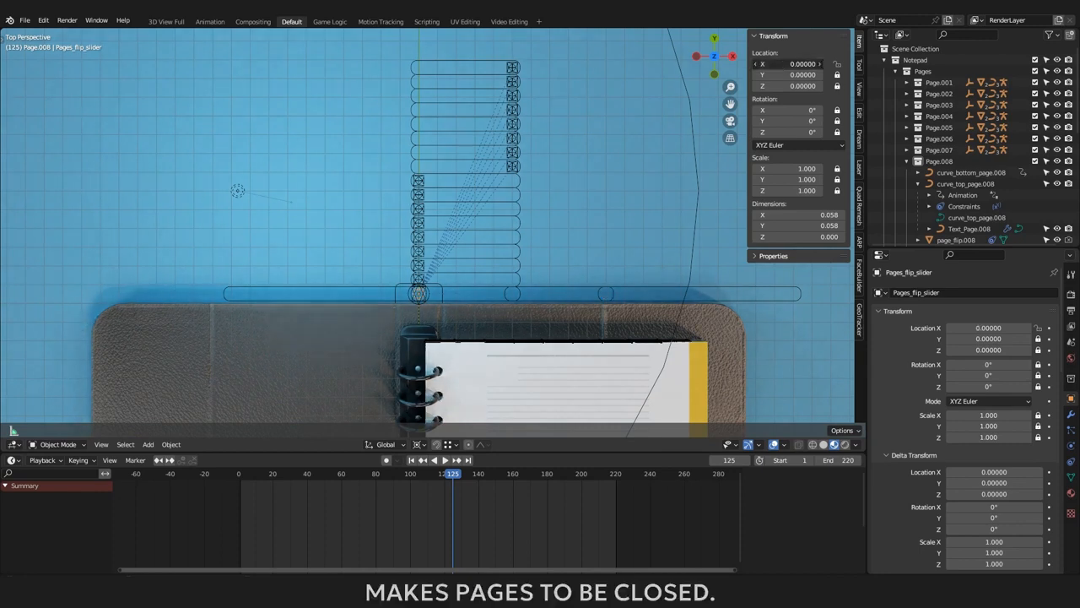
type("0.4")
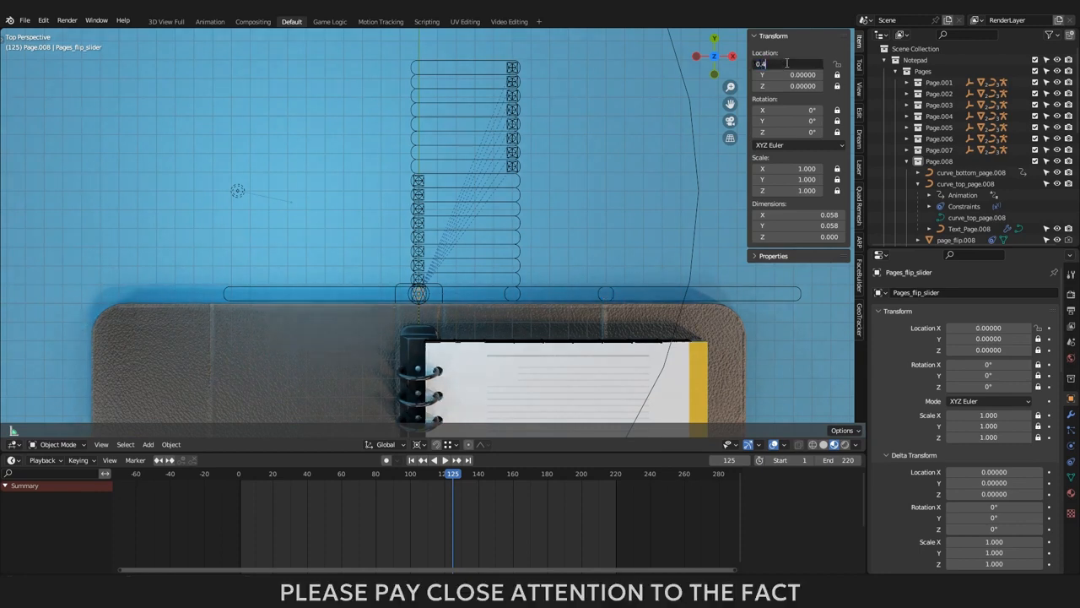
type("99")
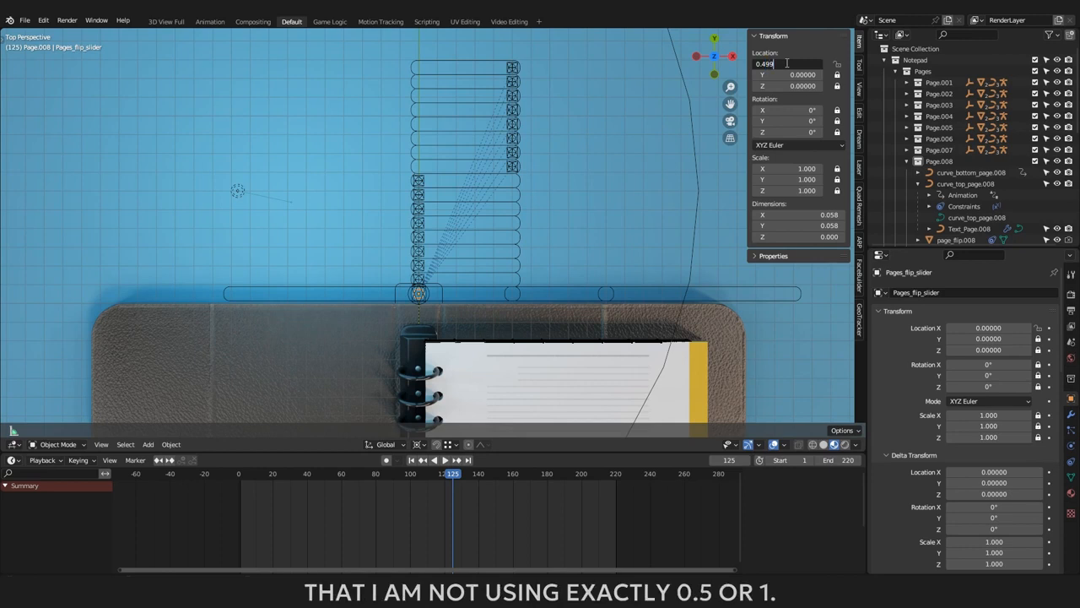
type("9")
key("Return")
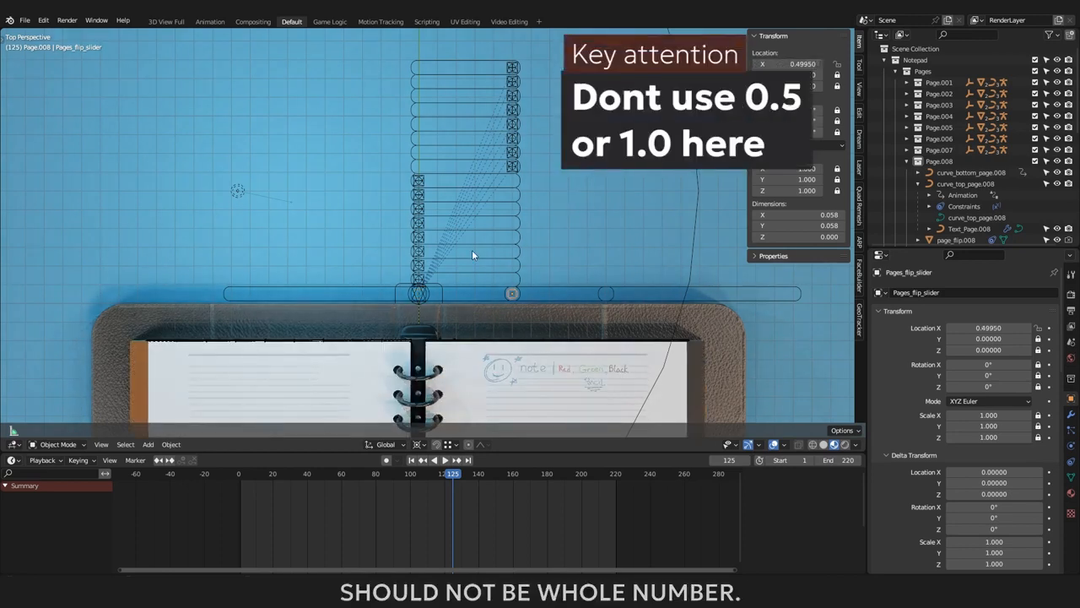
left_click(419, 297)
key("alt+a")
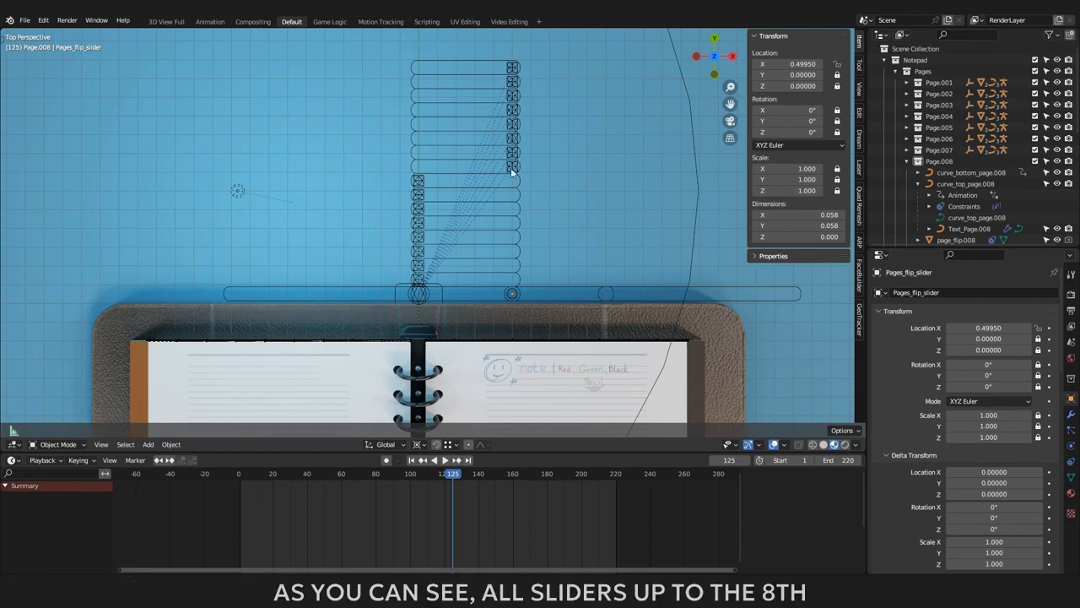
Step: Select the page_flip.009 to page_flip.012 sliders, try moving them together toward X 0, and cancel the move
mouse_move(512, 169)
left_mouse_down()
mouse_move(376, 184)
mouse_move(482, 182)
mouse_move(511, 167)
mouse_move(516, 176)
mouse_move(513, 164)
left_mouse_up()
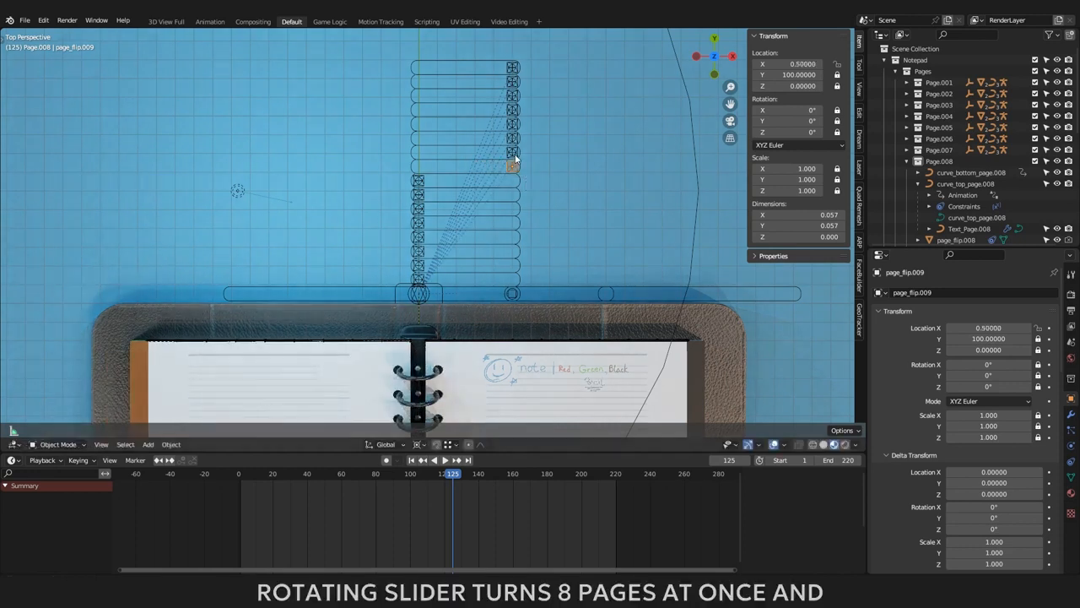
left_click(514, 153, "shift")
left_click(514, 138, "shift")
left_click(514, 124, "shift")
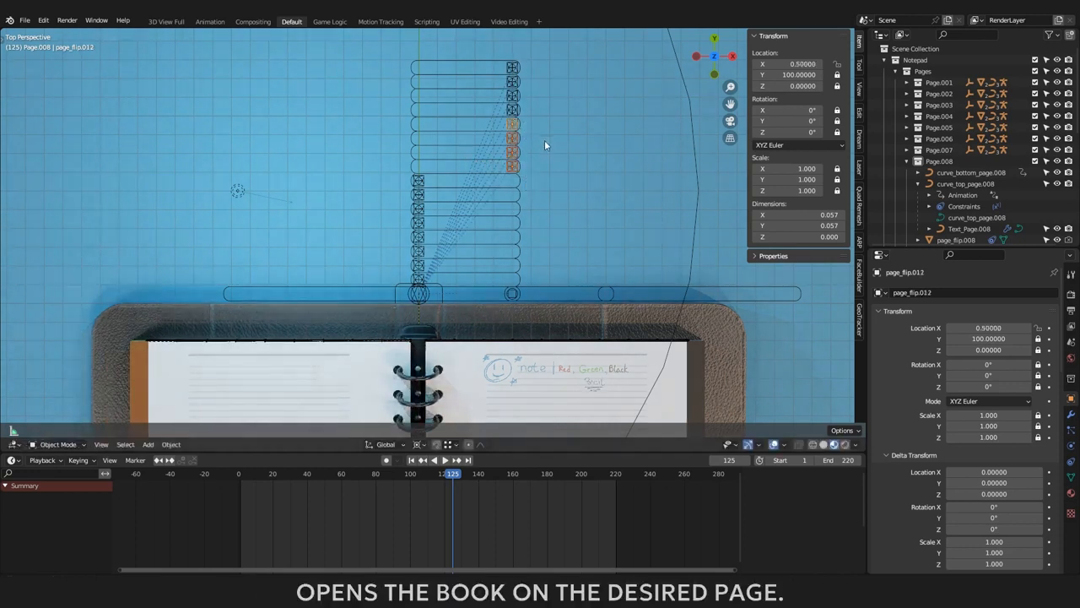
key("g")
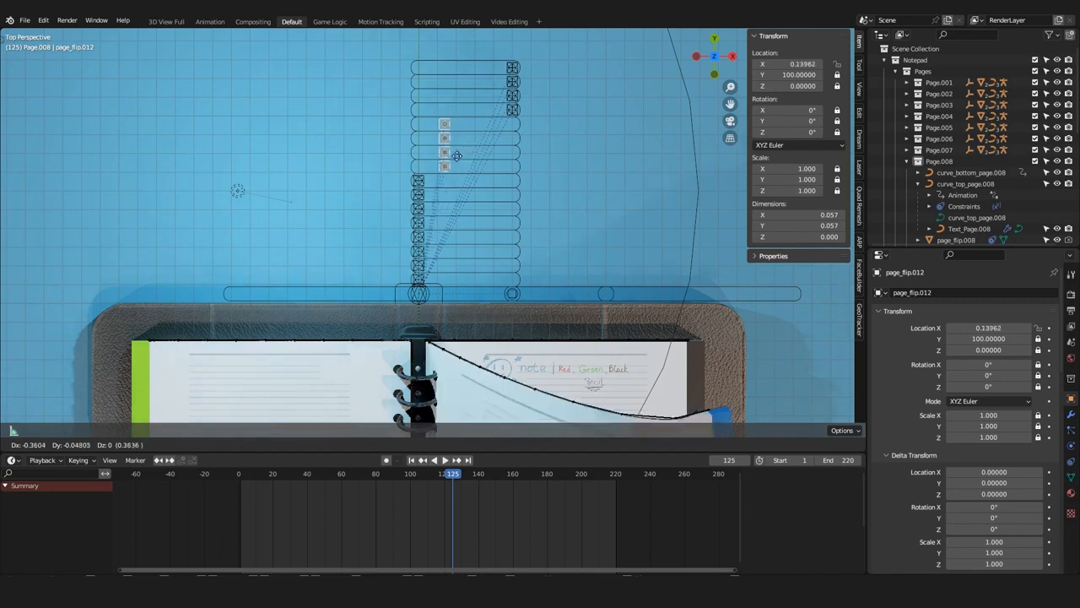
right_click(551, 158)
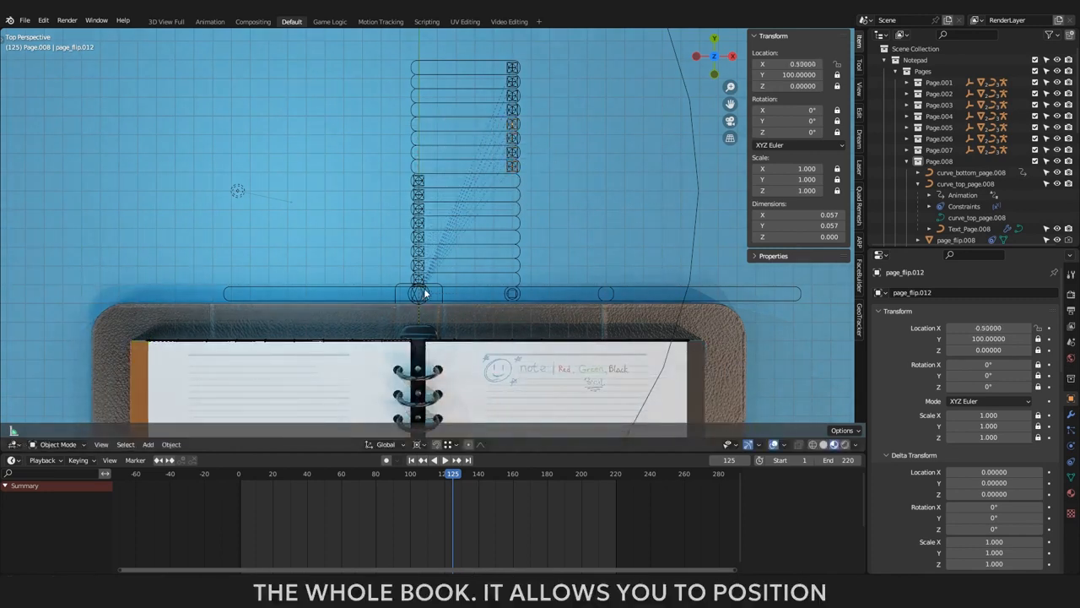
Step: Select the Notepad_transforms control, try moving the whole notepad with it, and cancel the move
left_click(463, 291)
key("r")
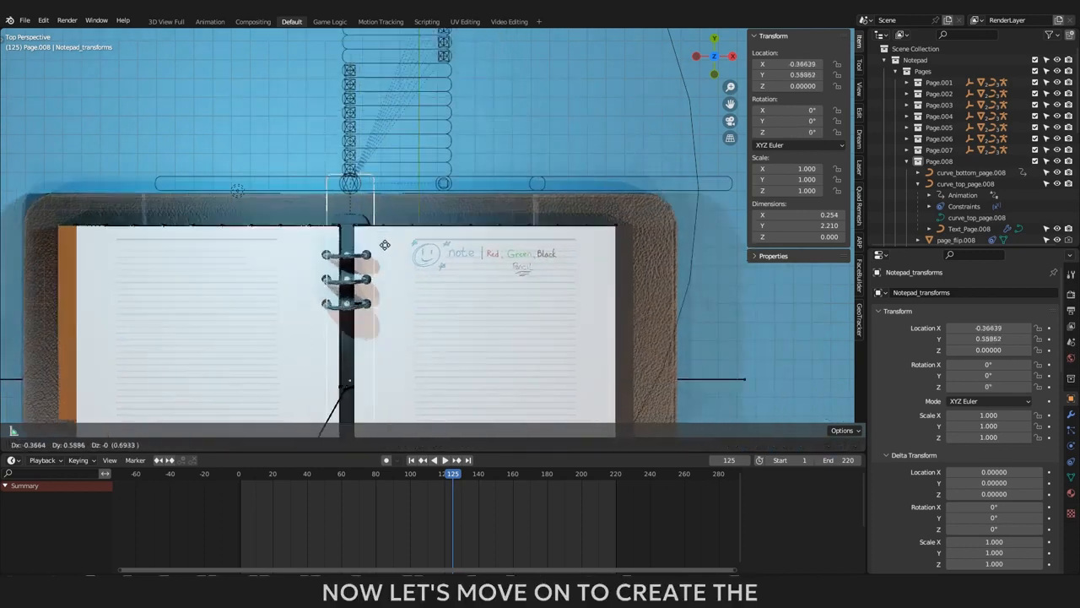
right_click(437, 297)
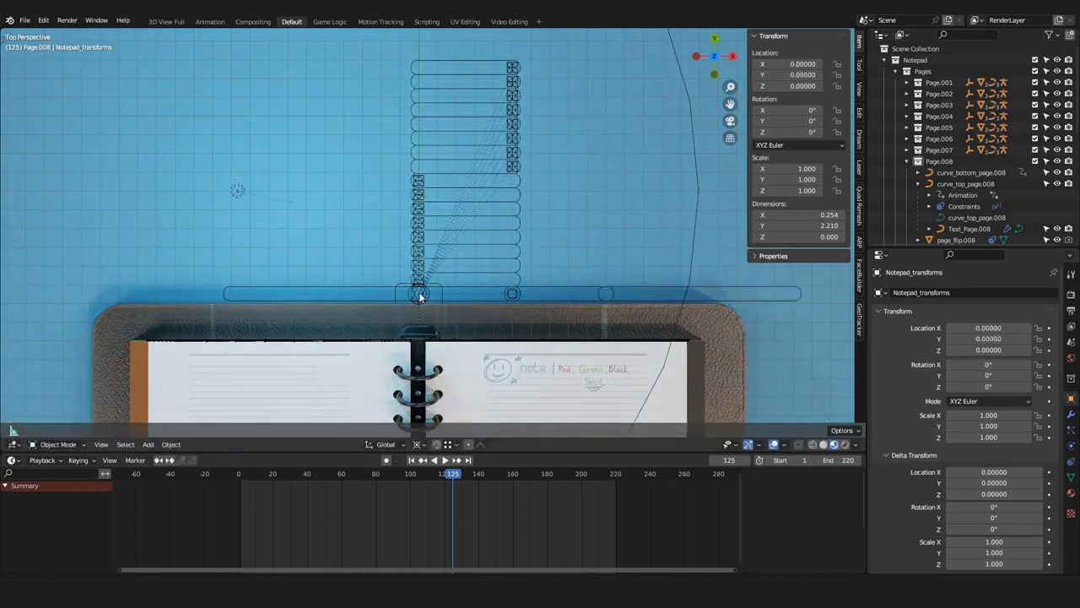
Step: Hide the transform values sidebar and look at the notepad through the scene camera
key("n")
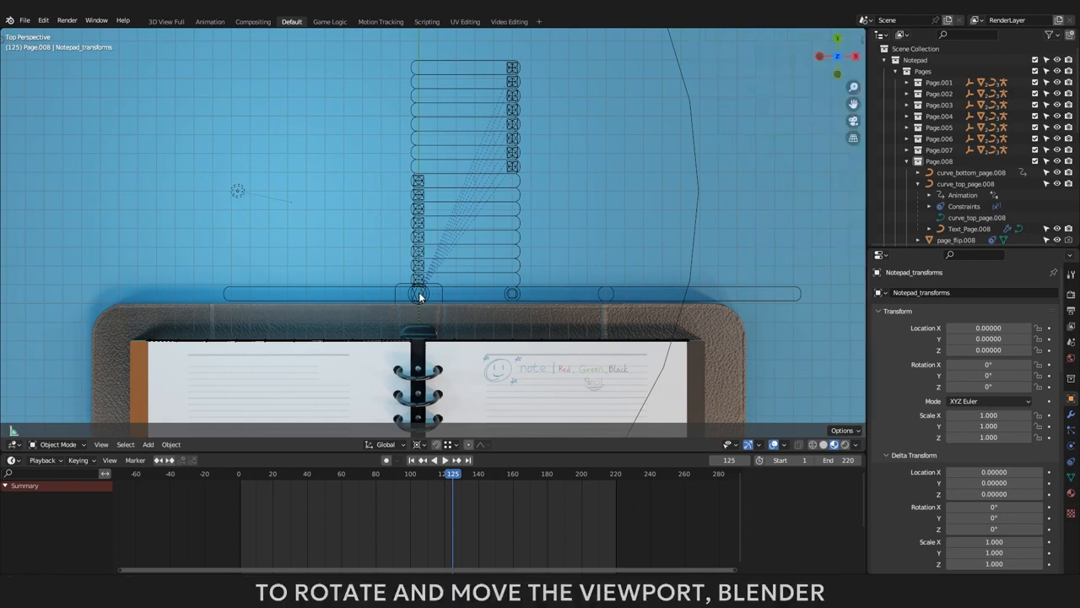
key("KP_0")
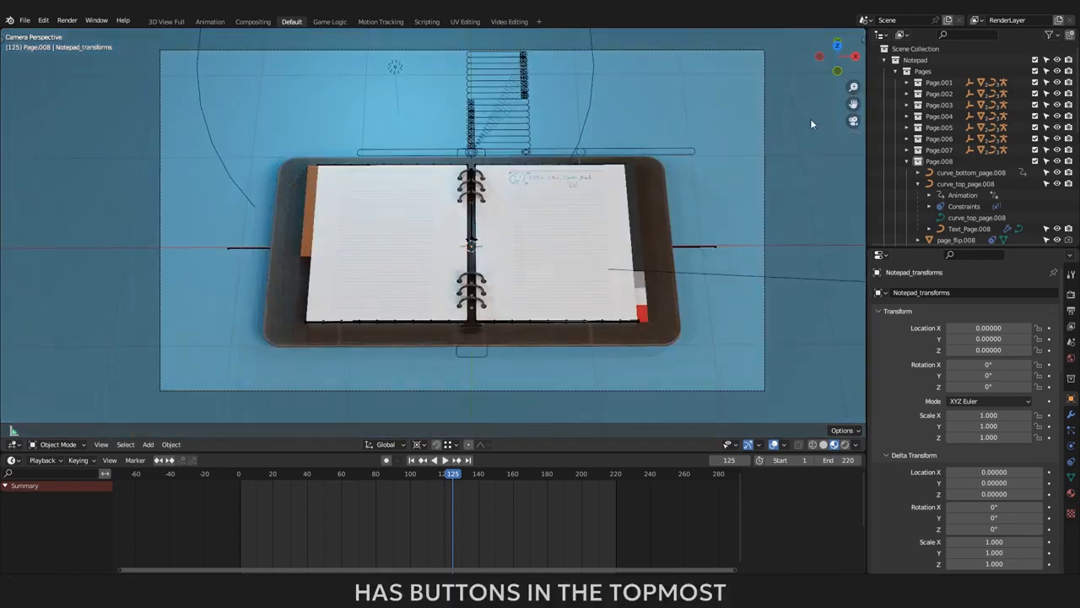
left_click_drag(853, 87, 839, 108)
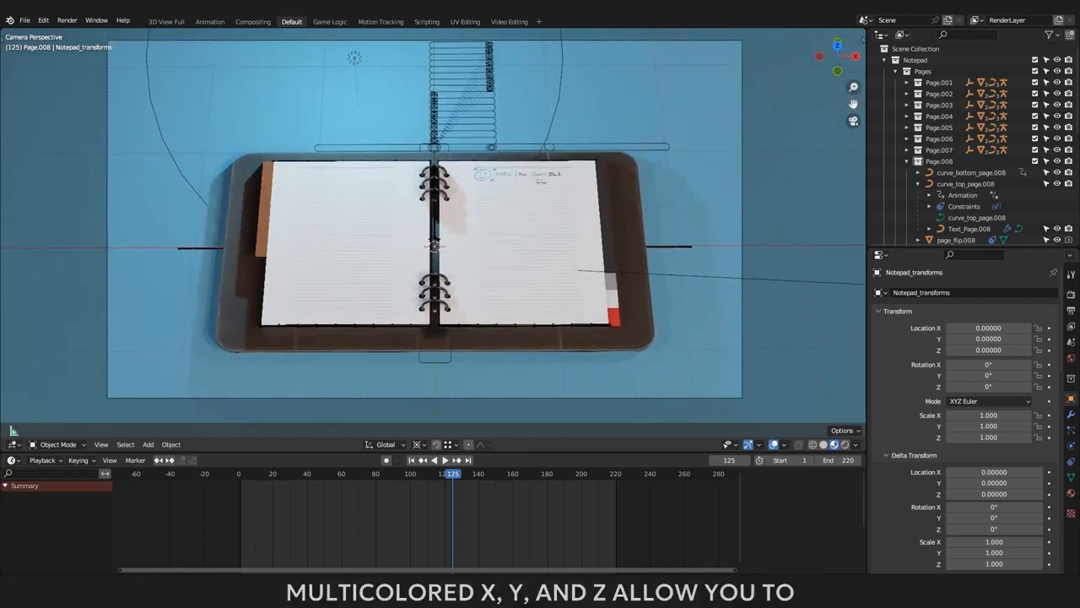
left_click(853, 121)
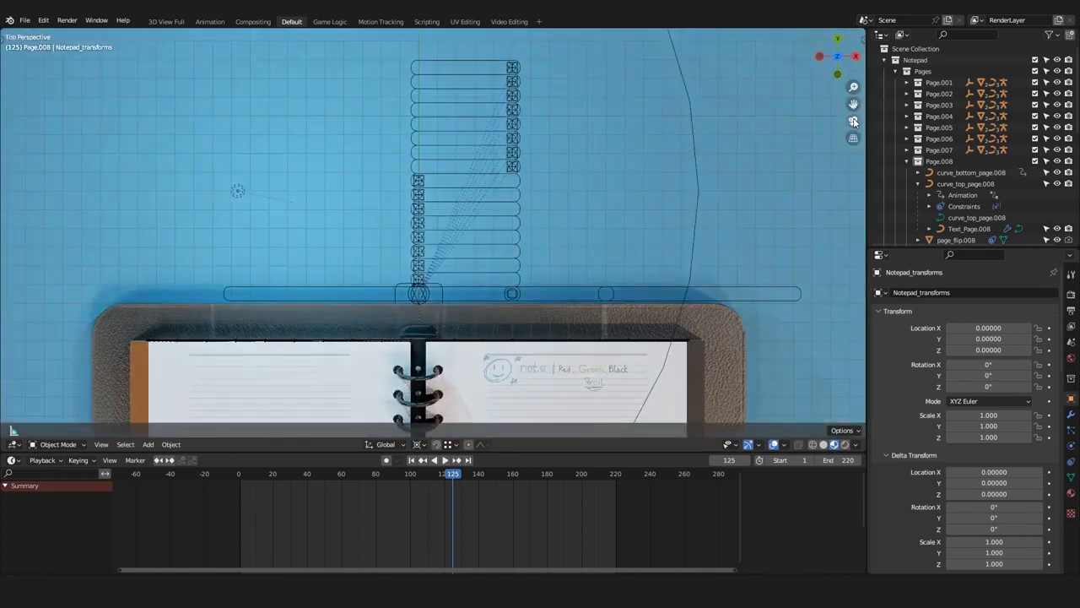
left_click(853, 122)
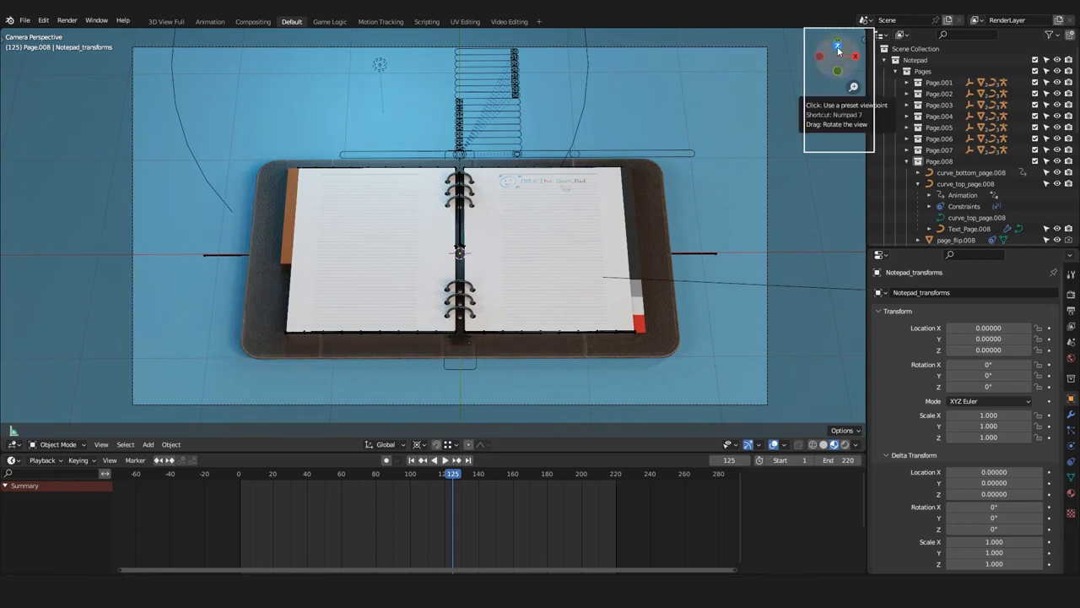
Step: Set the viewport to an orthographic top view framed on the open notepad pages
left_click(838, 51)
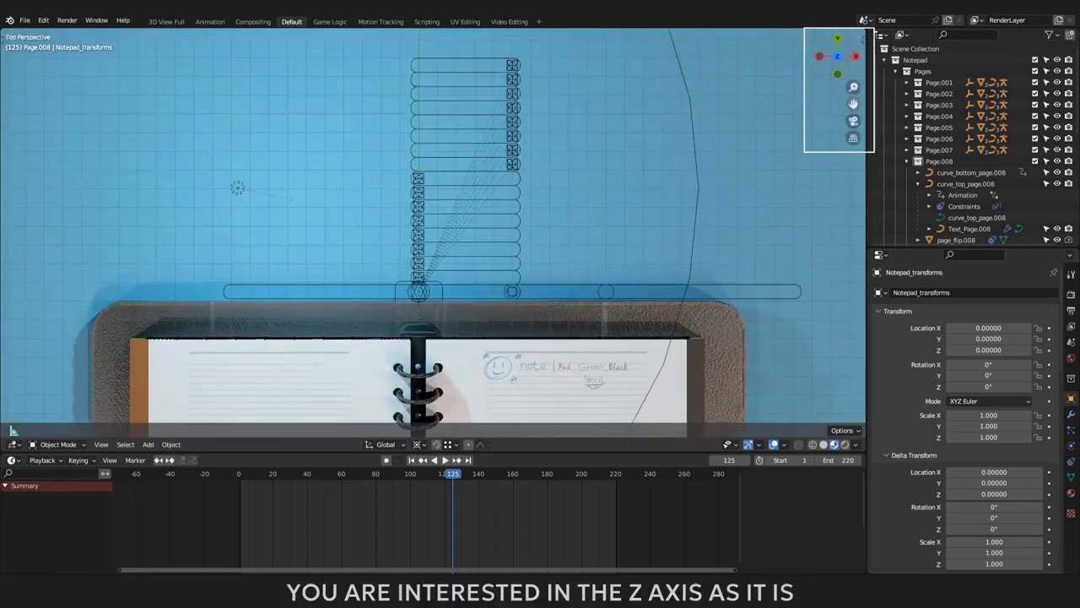
middle_click_drag(420, 338, 397, 64, "shift")
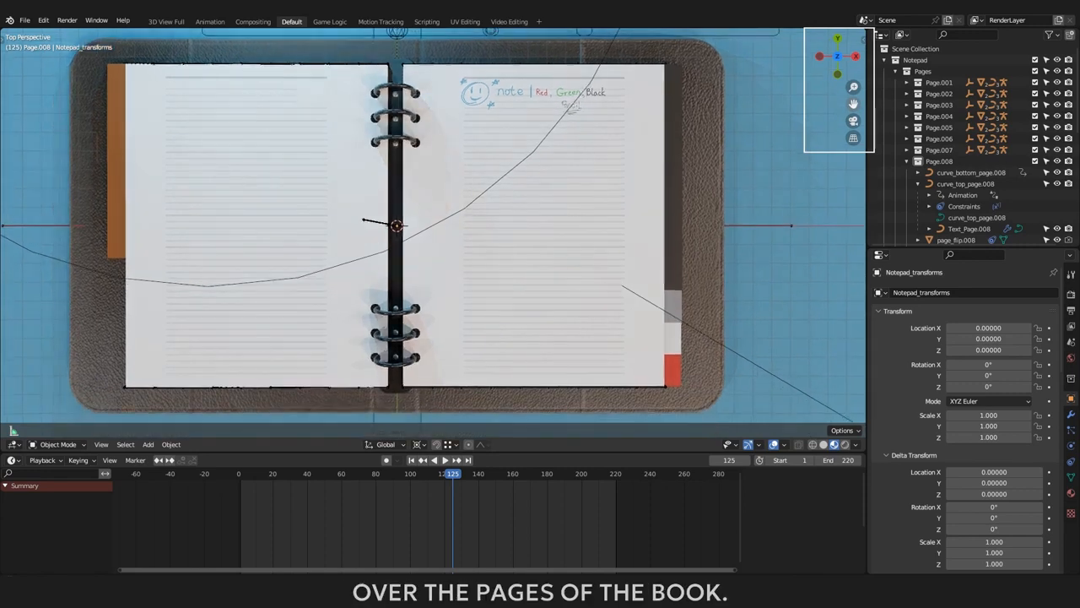
mouse_move(853, 87)
left_mouse_down()
mouse_move(853, 97)
mouse_move(853, 81)
left_mouse_up()
left_click(854, 139)
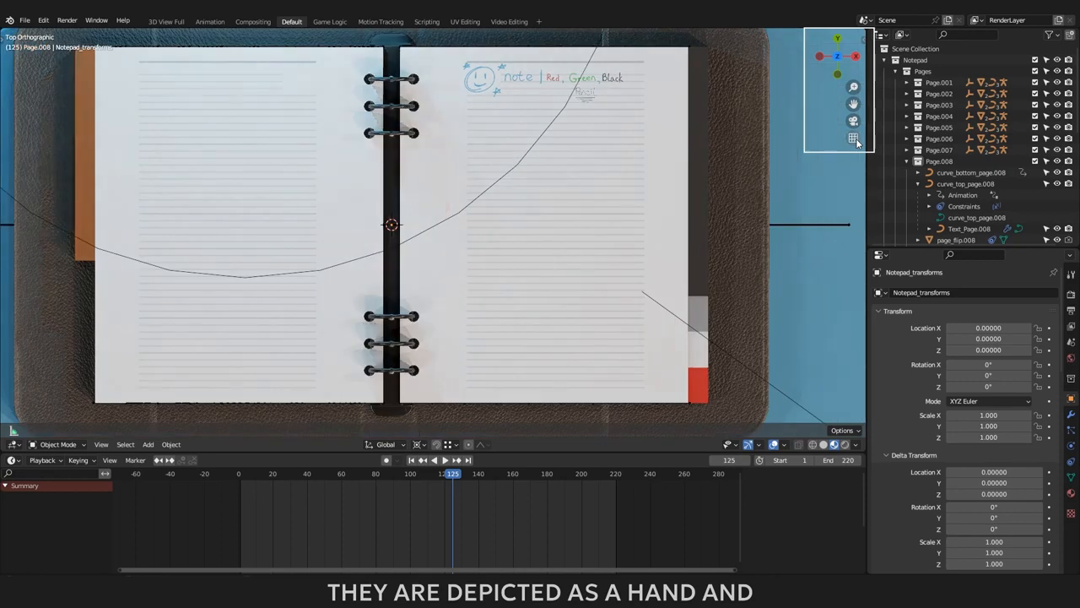
left_click(393, 227)
Step: Select the page_flip.008 slider and move it to about X 0.26 to test the page turn
left_click_drag(853, 103, 875, 408)
left_click(413, 174)
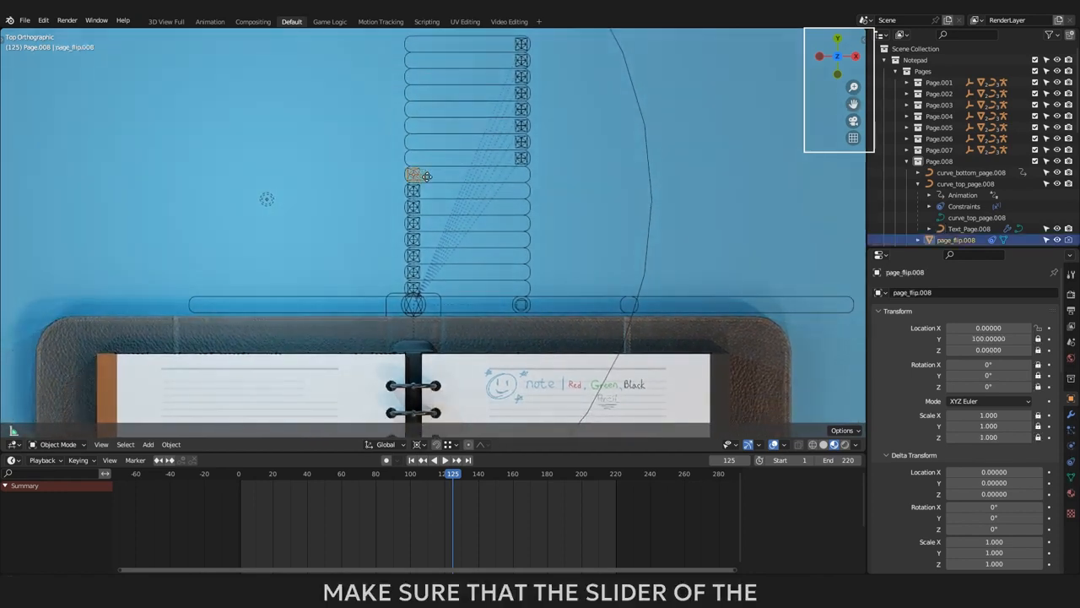
key("g")
left_click(470, 174)
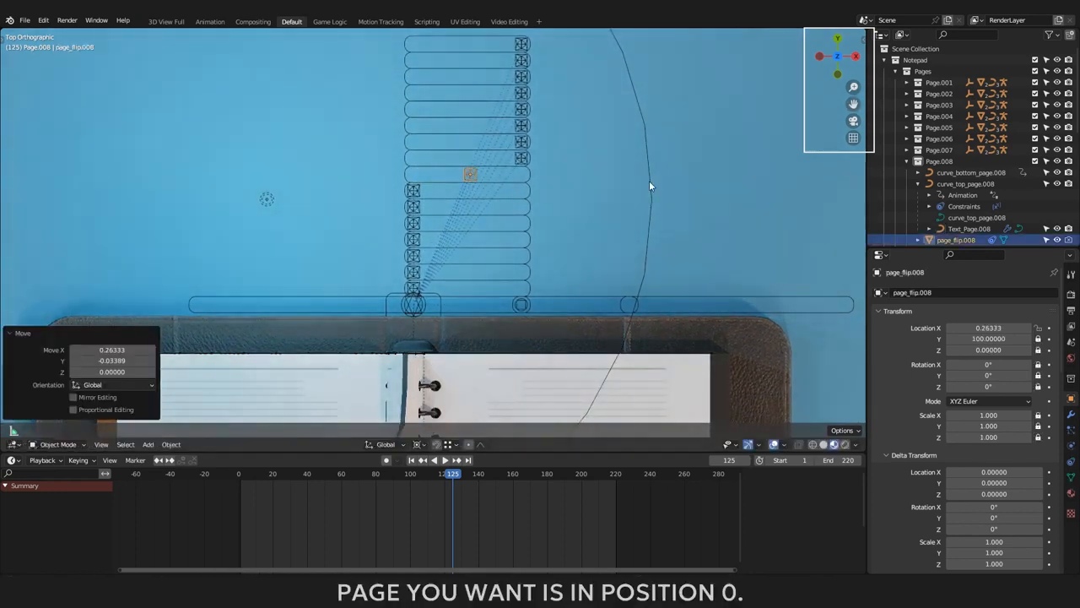
Step: Expand the Page.007 collection to inspect its Text_Page.007 layer, and move the page_flip.008 slider back to about X -0.05
left_click(906, 150)
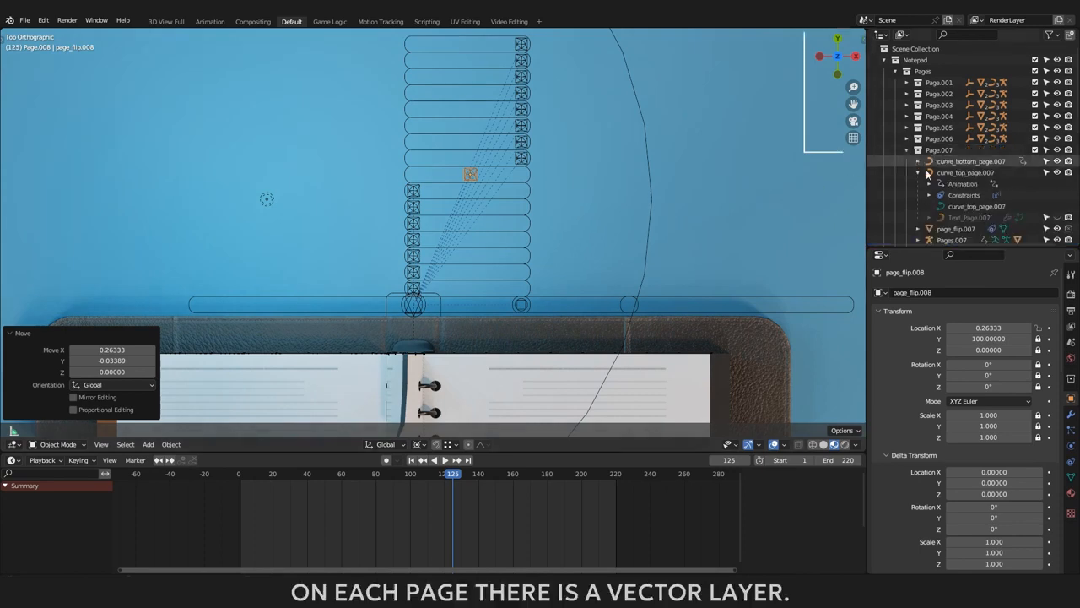
left_click(1057, 217)
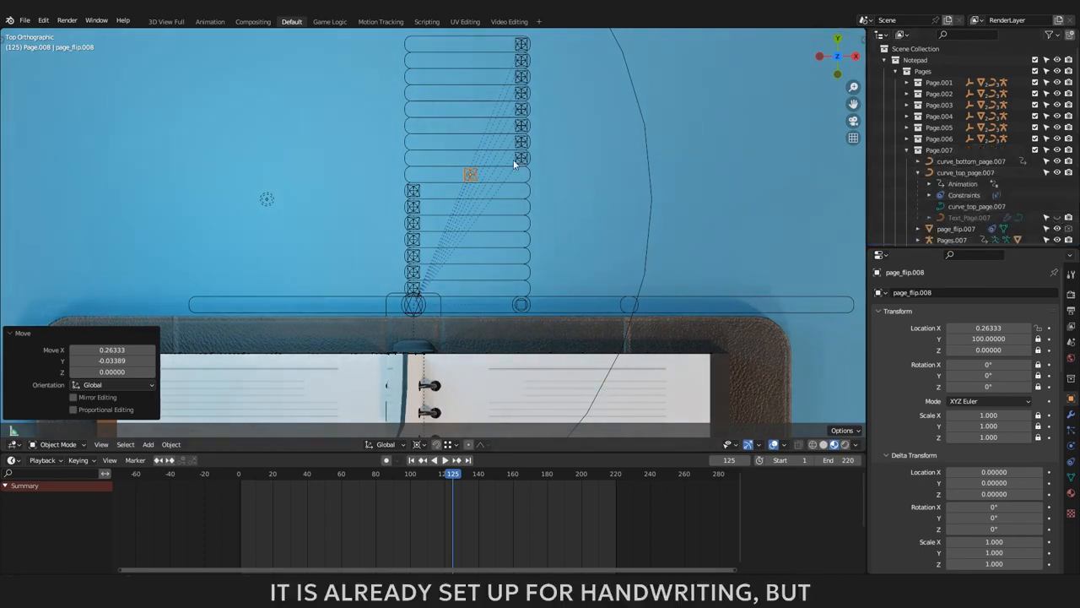
left_click_drag(472, 177, 412, 175)
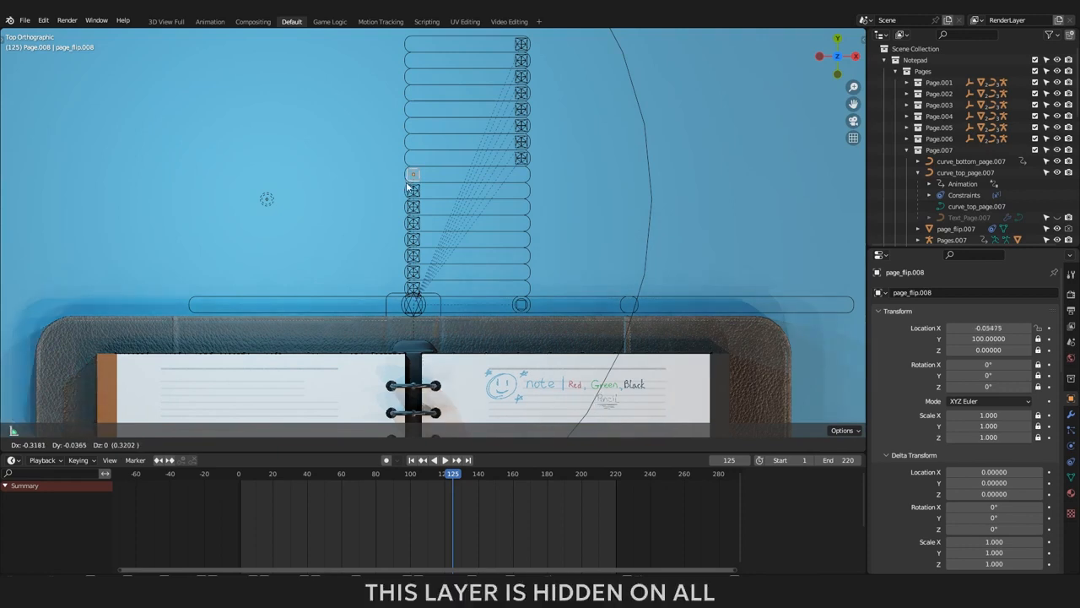
Step: Select the handwritten sample text Text_Page.008 on the right-hand page and switch it to Edit Mode
left_click_drag(853, 104, 850, 0)
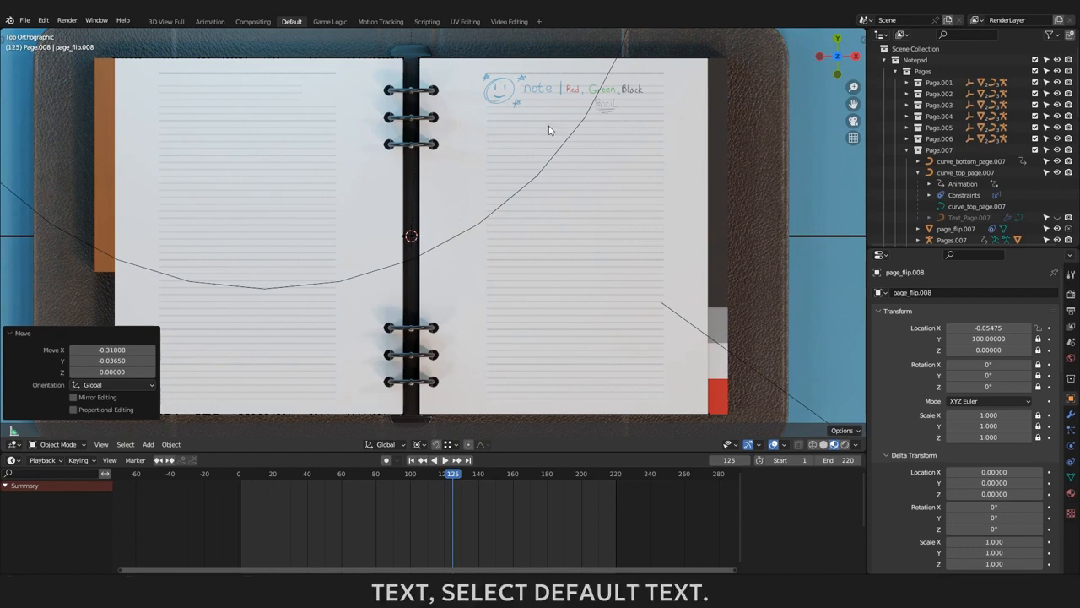
left_click(571, 95)
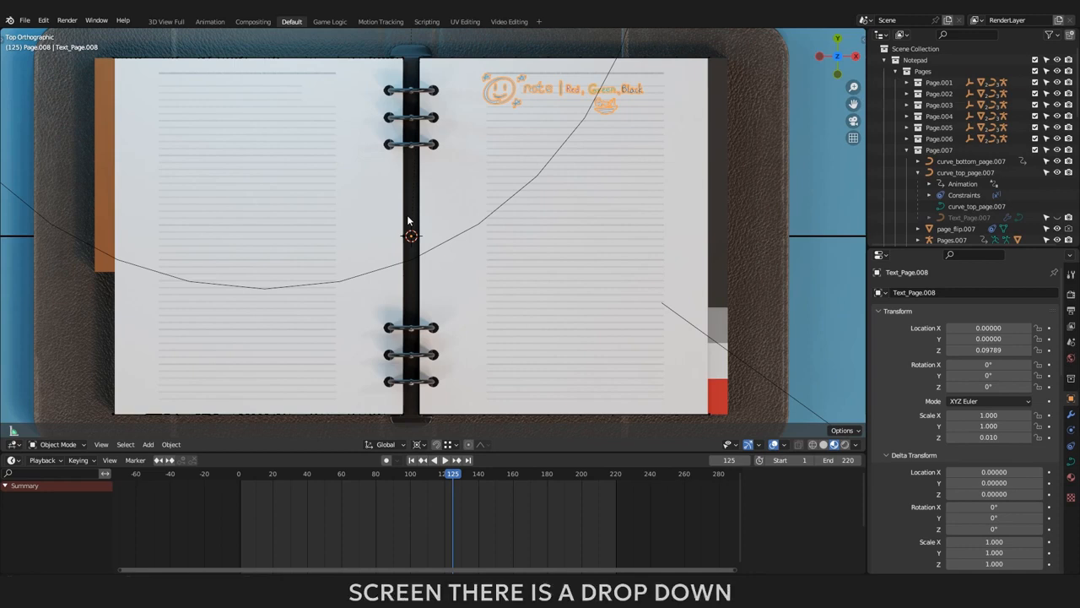
left_click(76, 443)
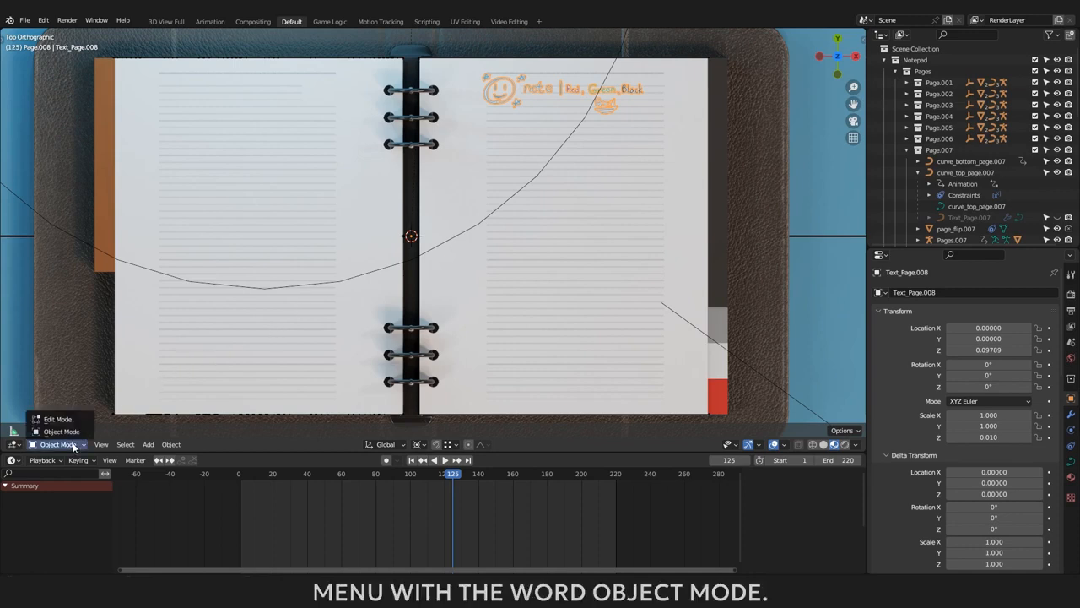
left_click(72, 421)
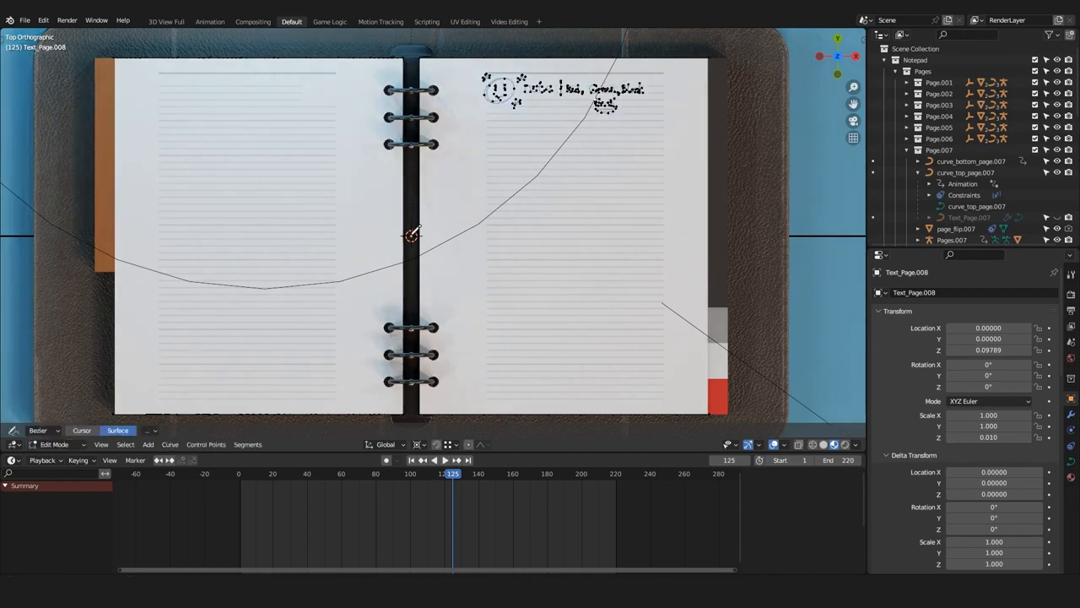
Step: Delete all vertices of the sample handwriting in Text_Page.008 and display the curve editing tools
left_click(125, 444)
left_click(136, 431)
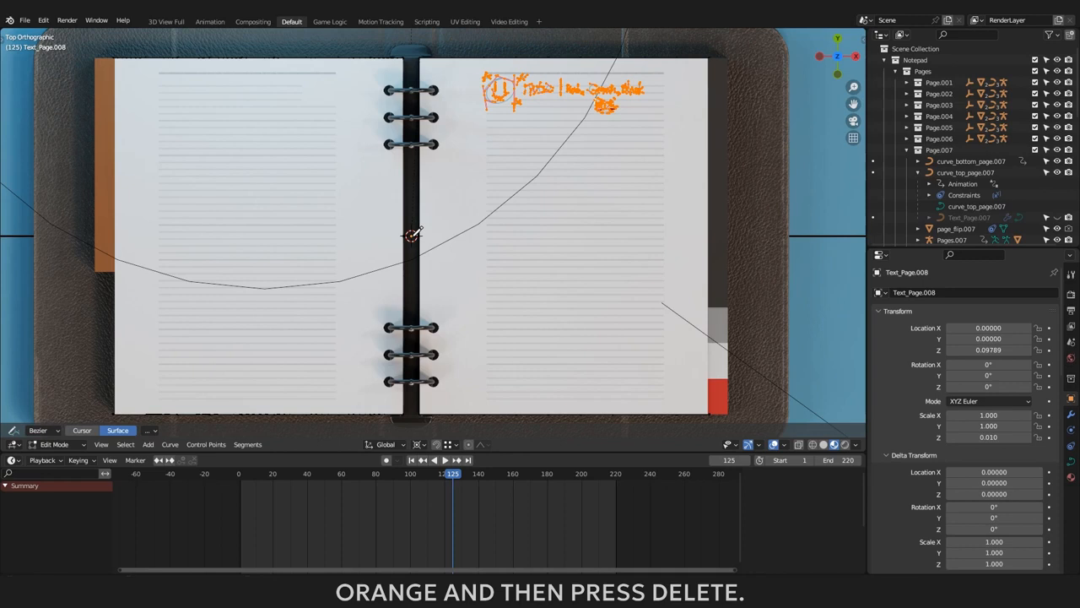
key("x")
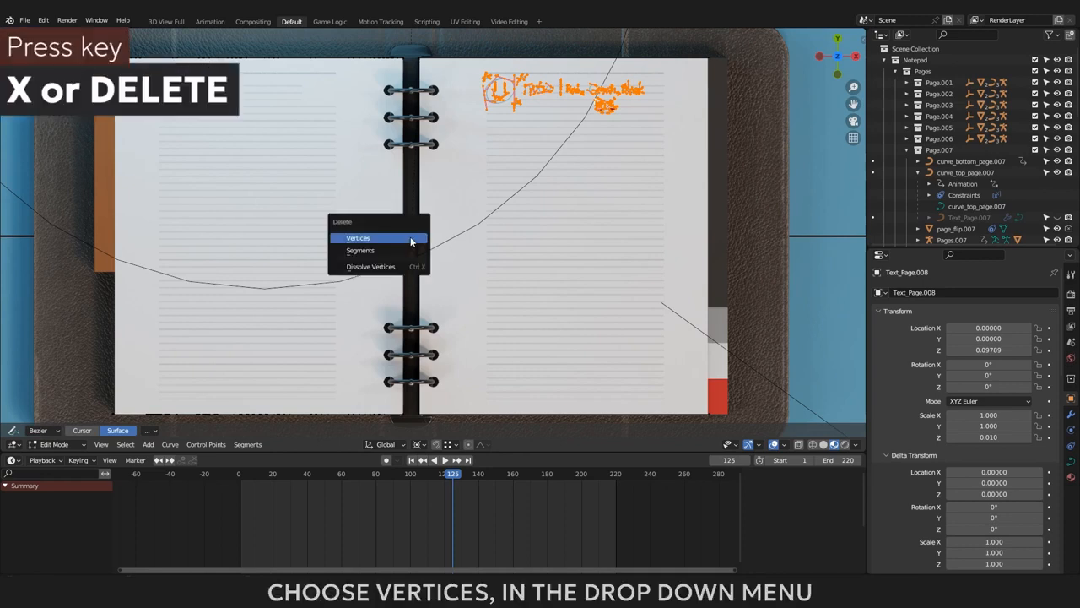
left_click(410, 237)
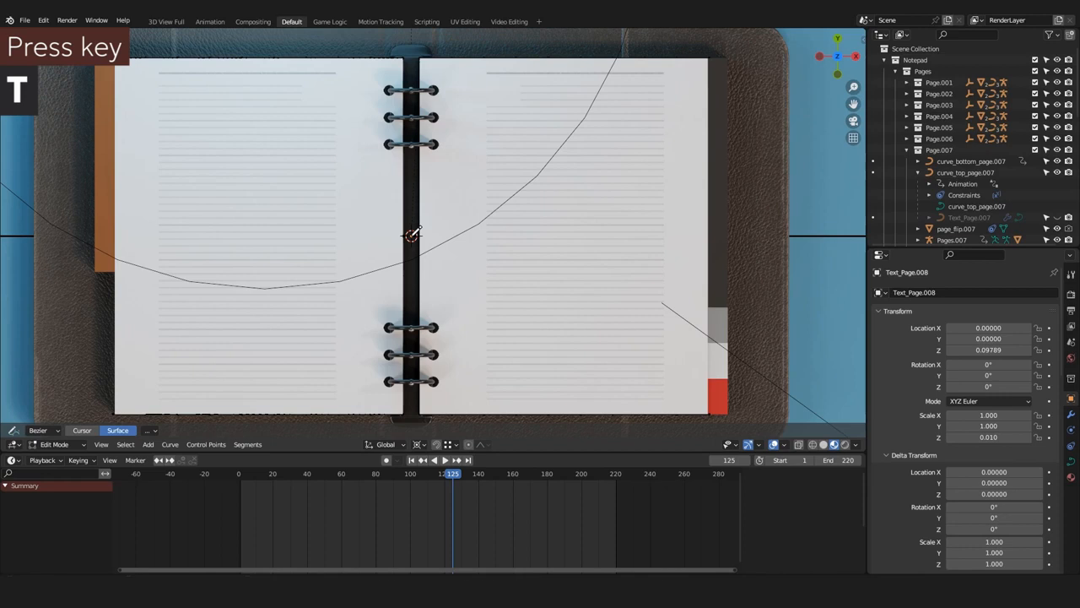
key("t")
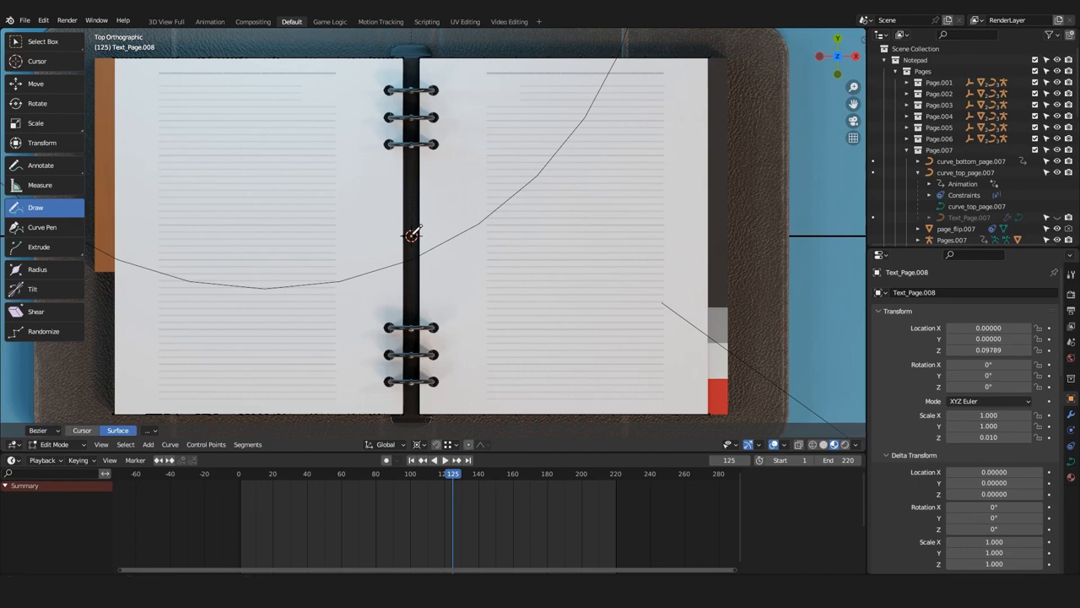
Step: Configure the Draw tool with Only First enabled, the plane set to Tangent to Surface, and pressure-controlled radius turned on
key("n")
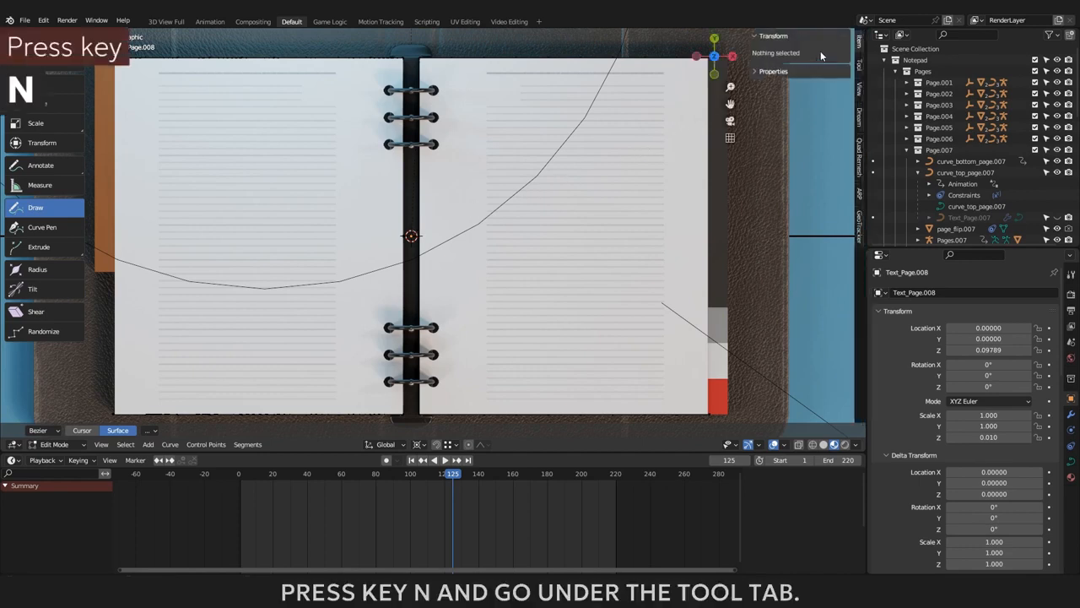
left_click(862, 66)
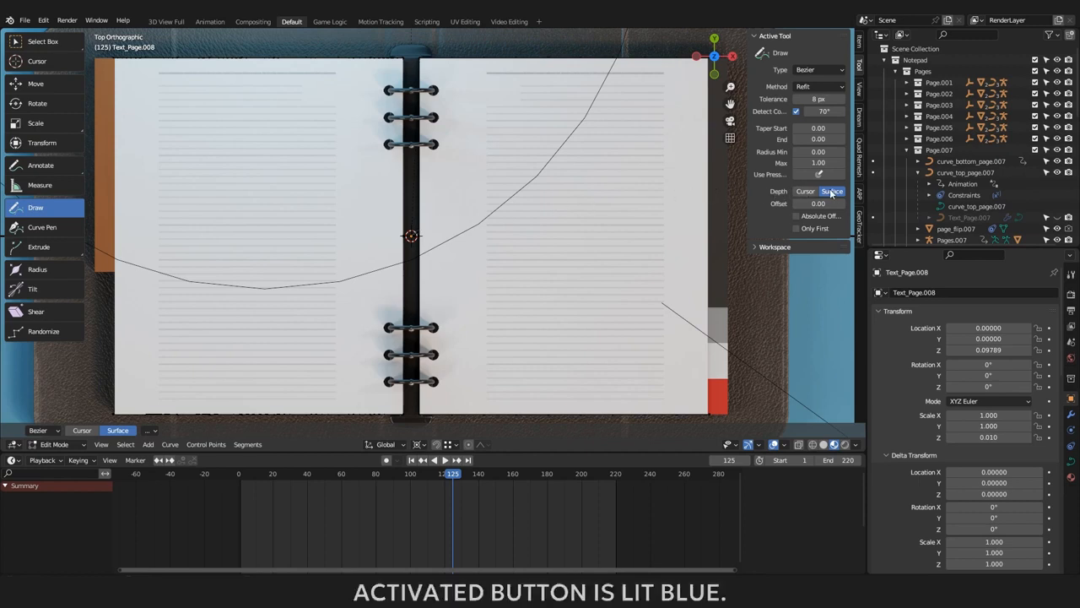
left_click(796, 228)
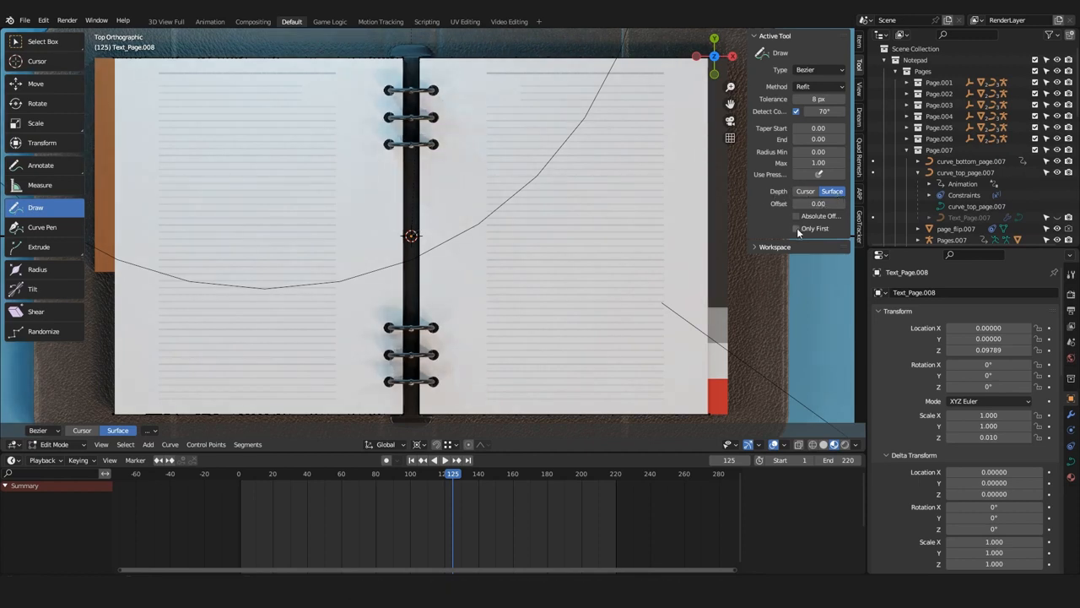
left_click(810, 242)
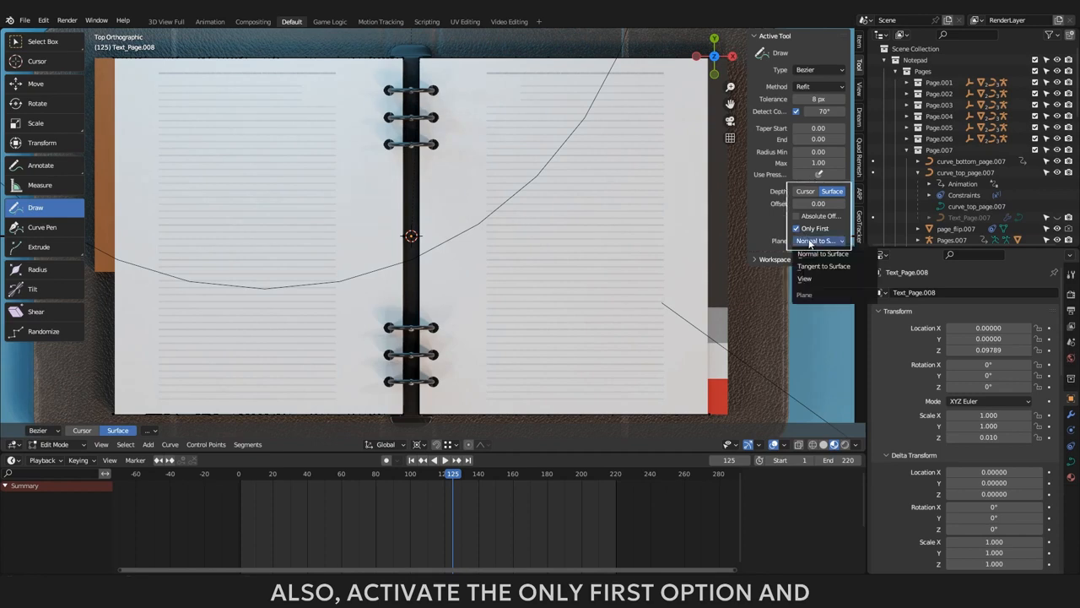
left_click(818, 266)
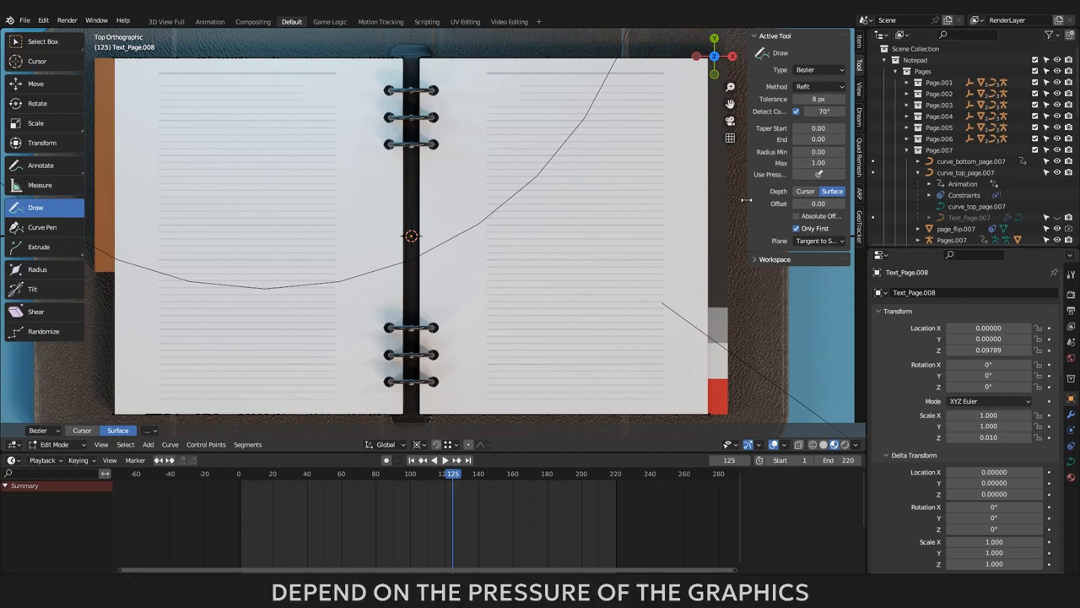
left_click(819, 174)
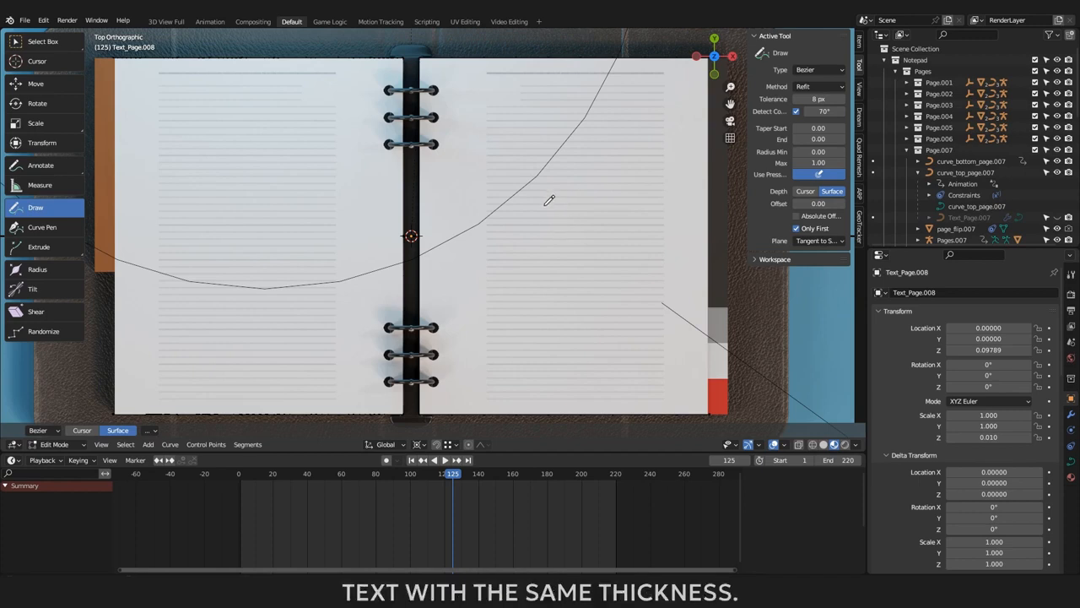
Step: Handwrite "My check list:", "1 Open blender" and "2 Use notebook" on separate lines near the top of page 8
mouse_move(552, 206)
left_mouse_down()
mouse_move(527, 239)
mouse_move(559, 247)
mouse_move(567, 221)
mouse_move(605, 232)
mouse_move(585, 206)
mouse_move(596, 214)
left_mouse_up()
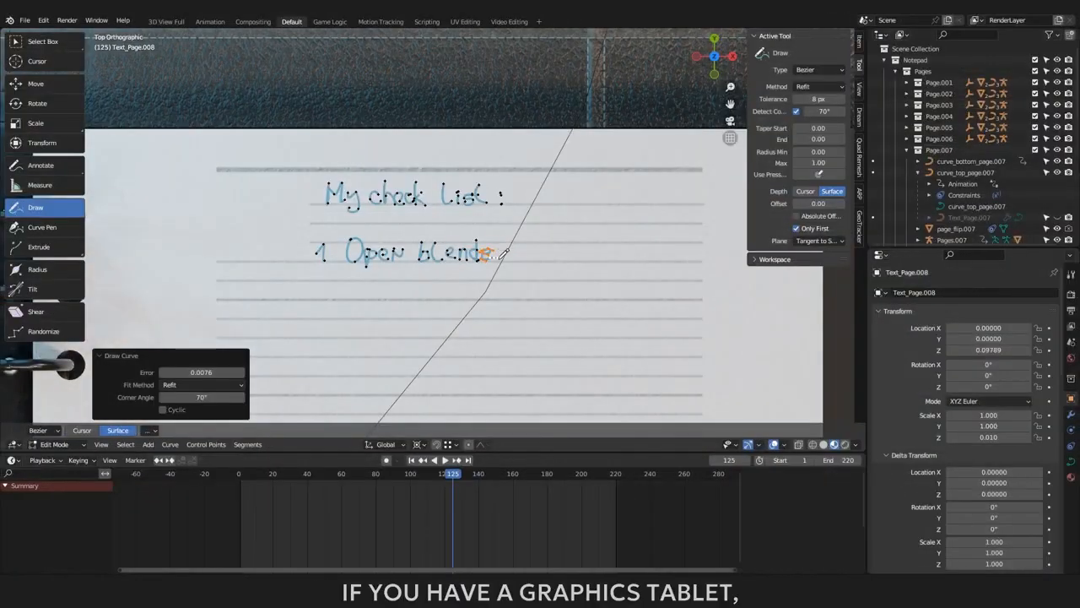
left_click_drag(494, 248, 508, 256)
mouse_move(314, 303)
left_mouse_down()
mouse_move(327, 314)
mouse_move(372, 300)
mouse_move(395, 313)
mouse_move(453, 295)
mouse_move(470, 309)
mouse_move(537, 312)
left_mouse_up()
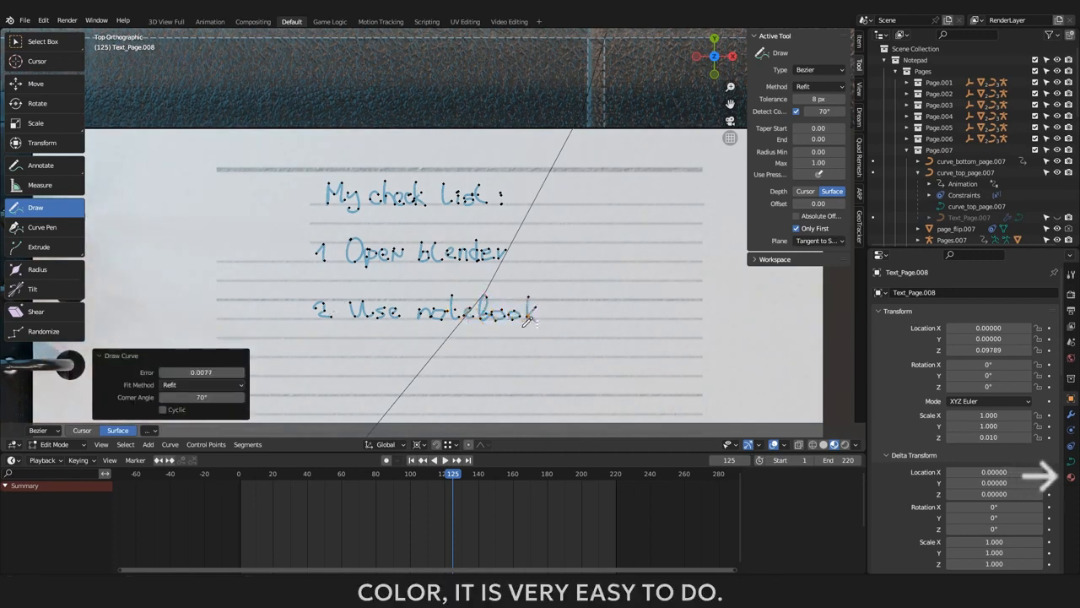
Step: Display the material slots of Text_Page.008 and deselect all handwriting strokes
left_click(1070, 478)
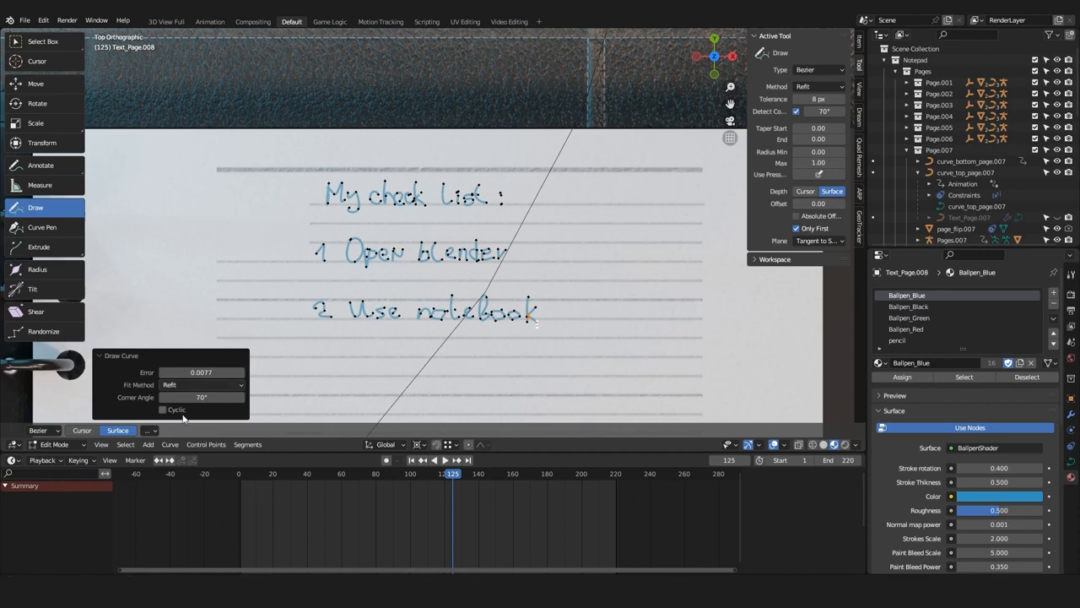
left_click(125, 444)
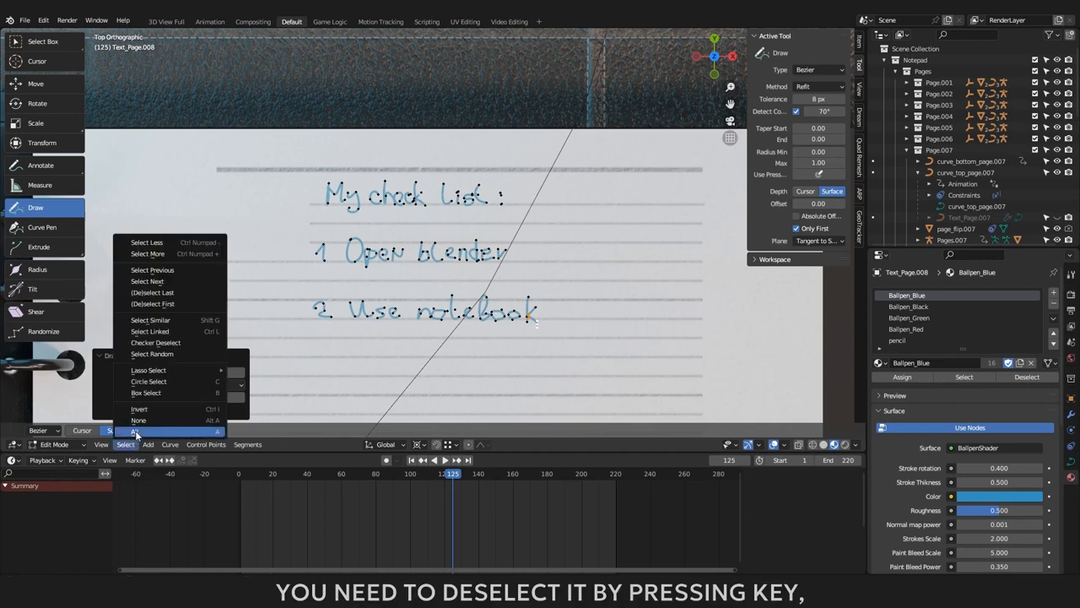
left_click(138, 419)
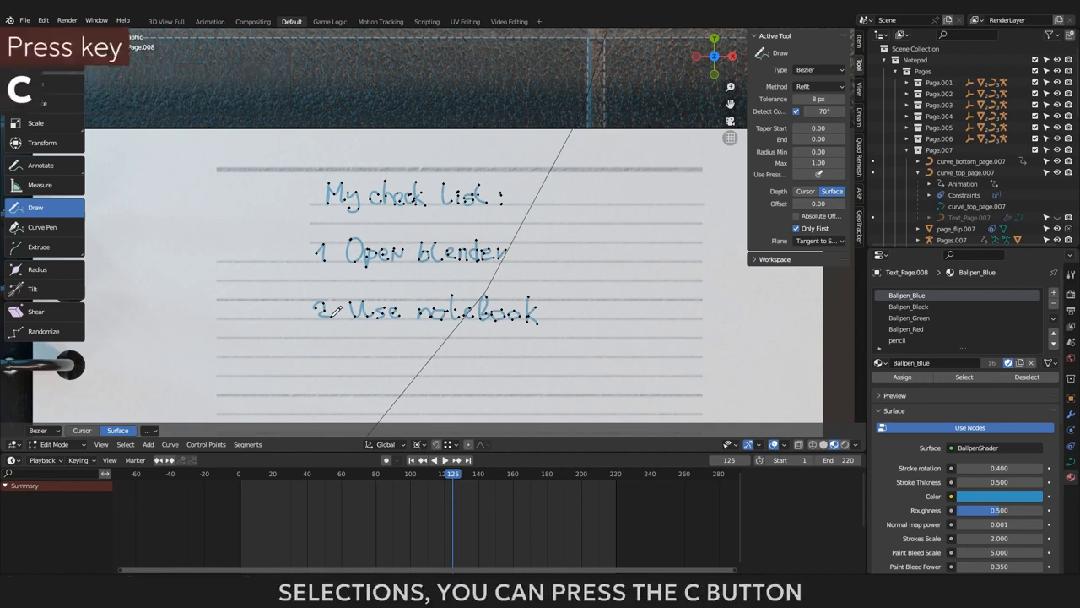
Step: Circle-select the strokes of "1 Open blender" and "2 Use notebook", extending the selection to linked points
key("c")
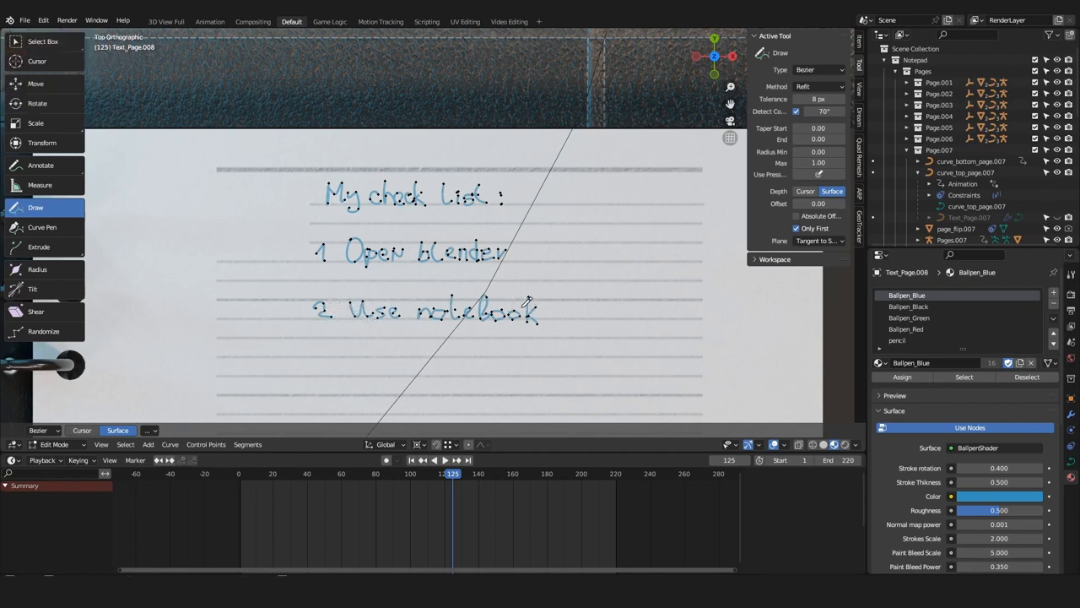
scroll(527, 301, "down", 4)
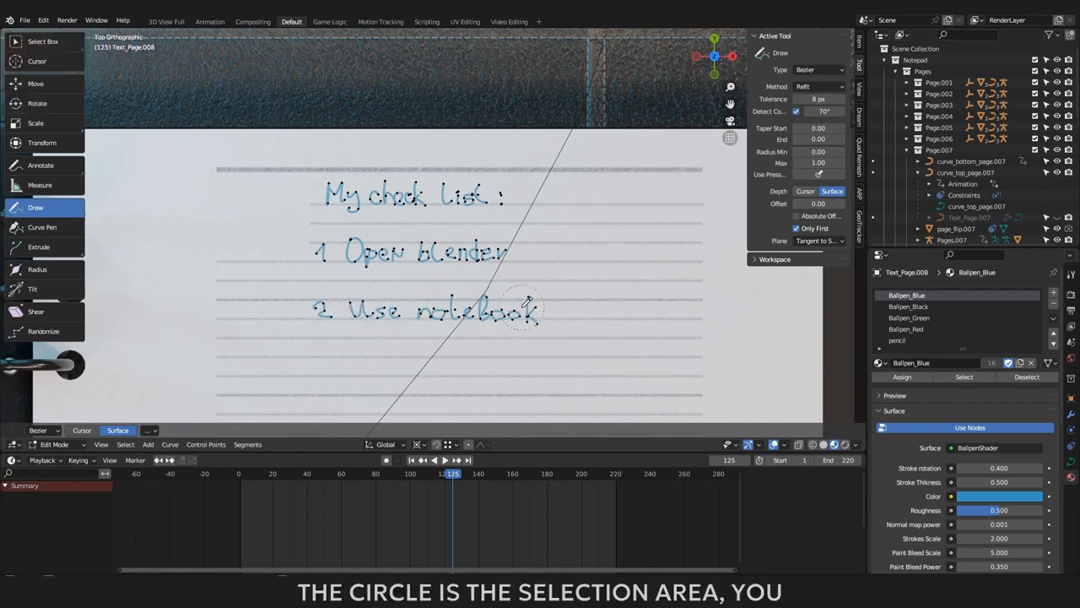
scroll(533, 305, "down", 2)
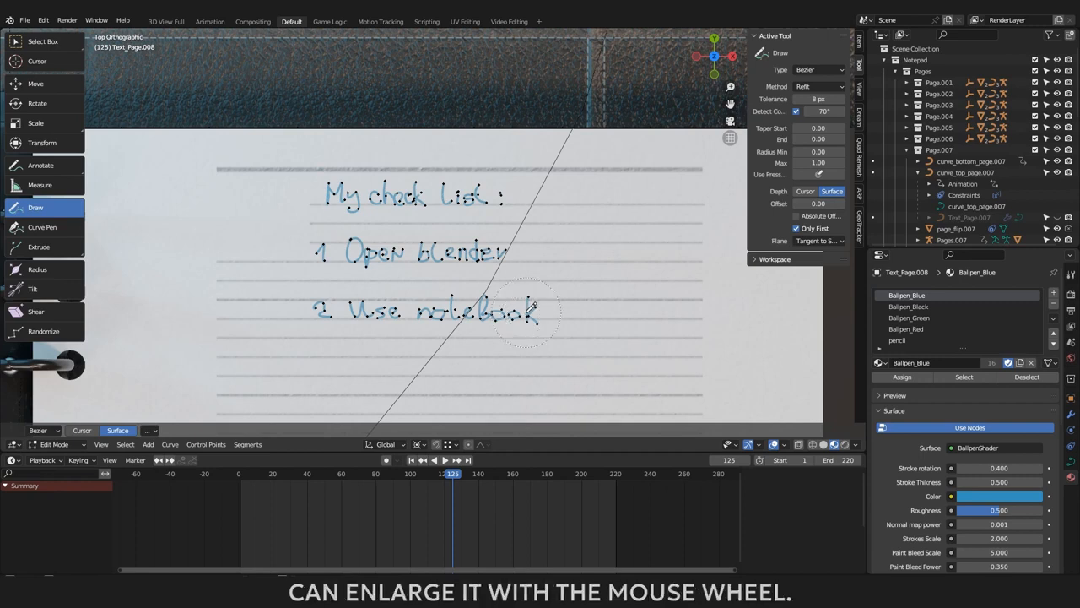
mouse_move(527, 302)
left_mouse_down()
mouse_move(306, 314)
mouse_move(405, 295)
mouse_move(506, 294)
mouse_move(468, 293)
left_mouse_up()
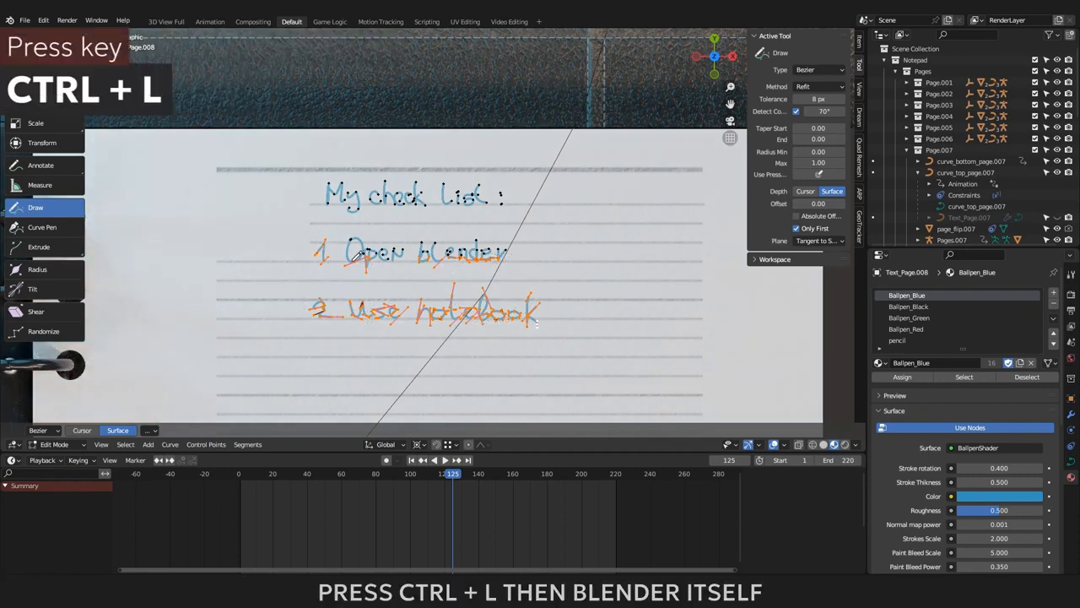
key("ctrl+l")
key("c")
left_click(388, 254)
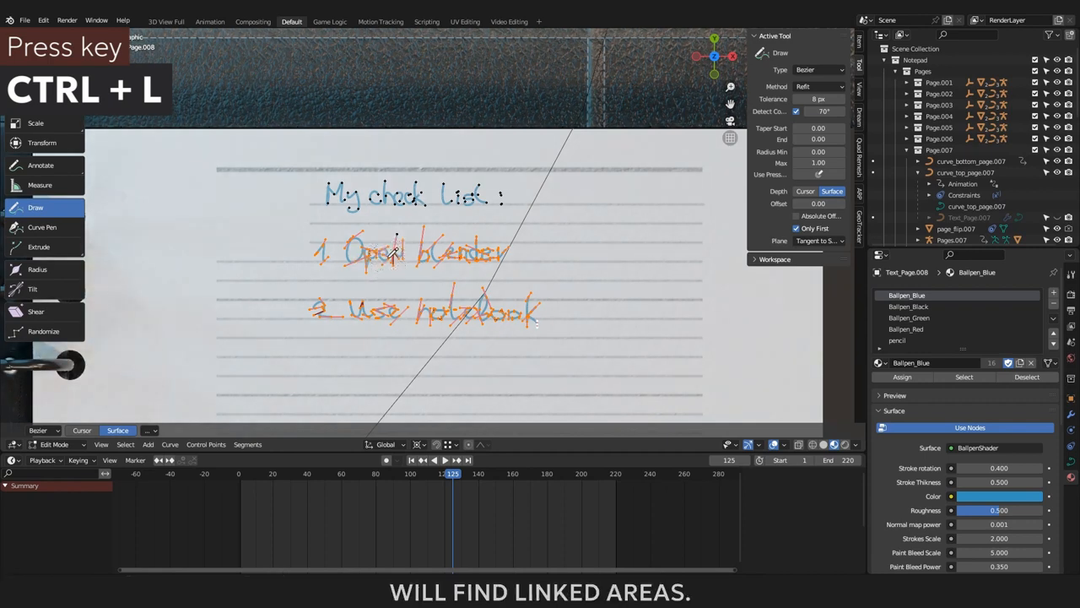
key("Escape")
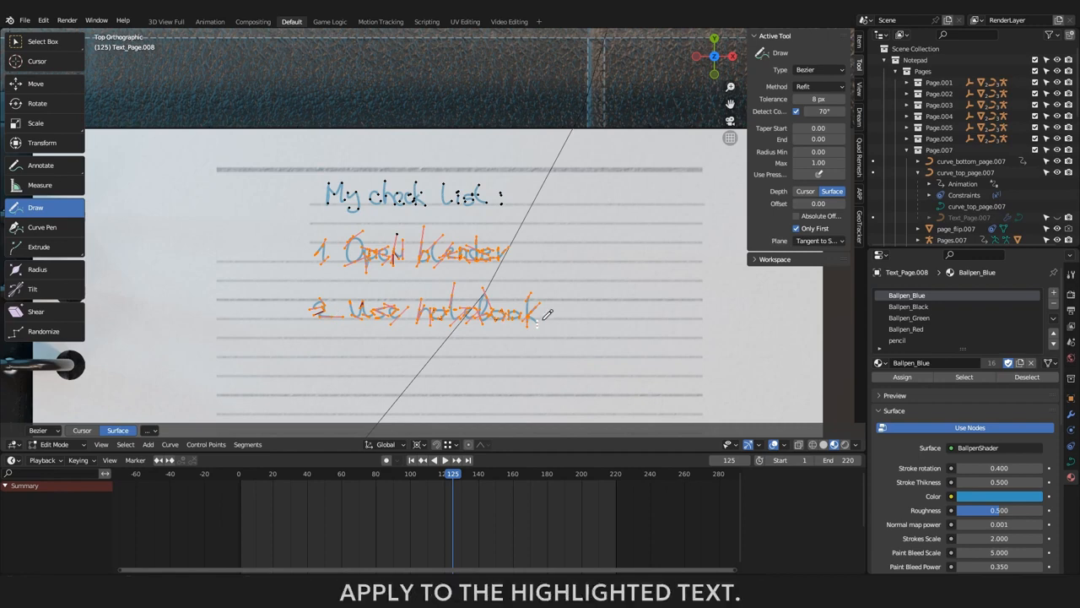
Step: Assign the Ballpen_Green material to the selected handwriting lines and clear the selection
left_click(919, 318)
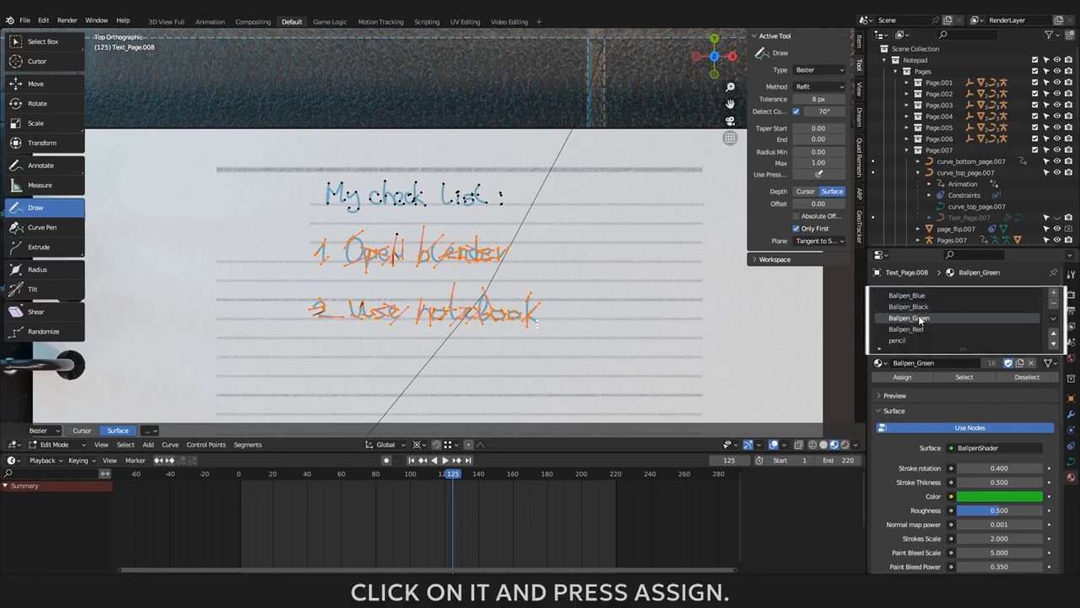
left_click(909, 378)
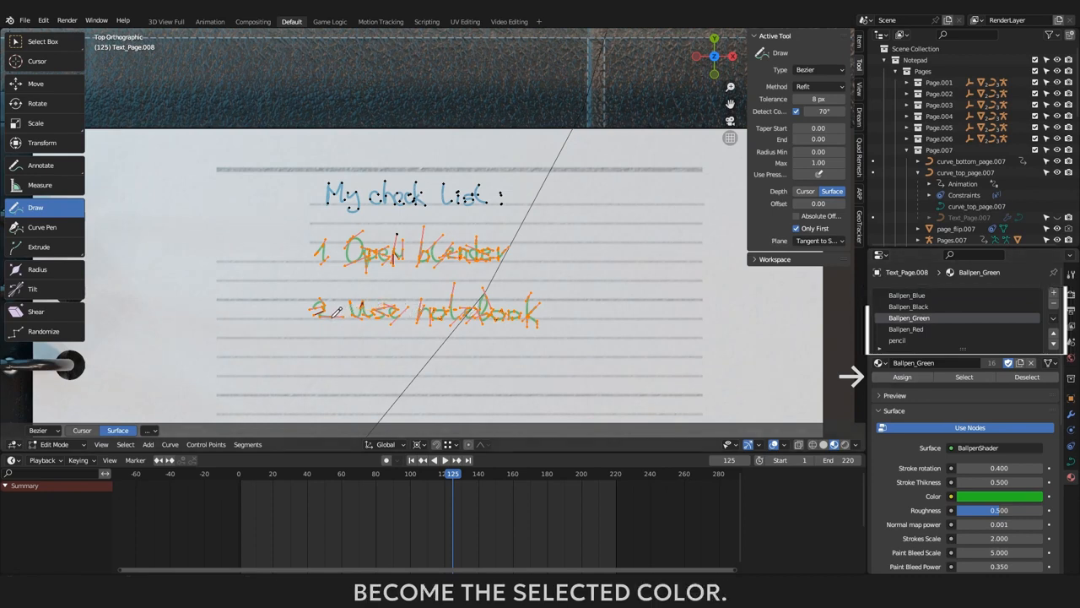
left_click(135, 444)
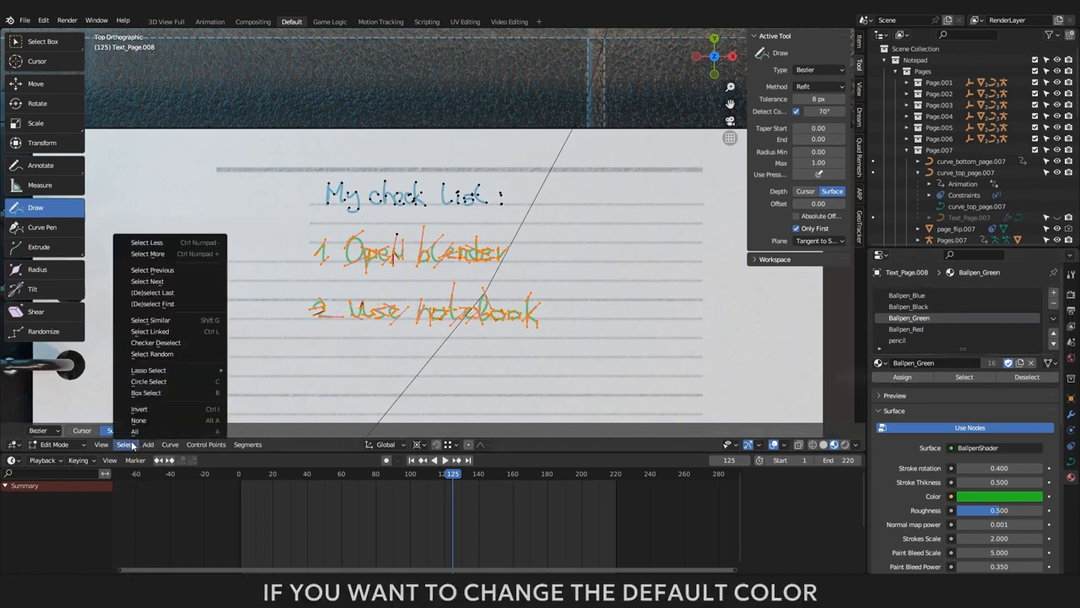
left_click(142, 429)
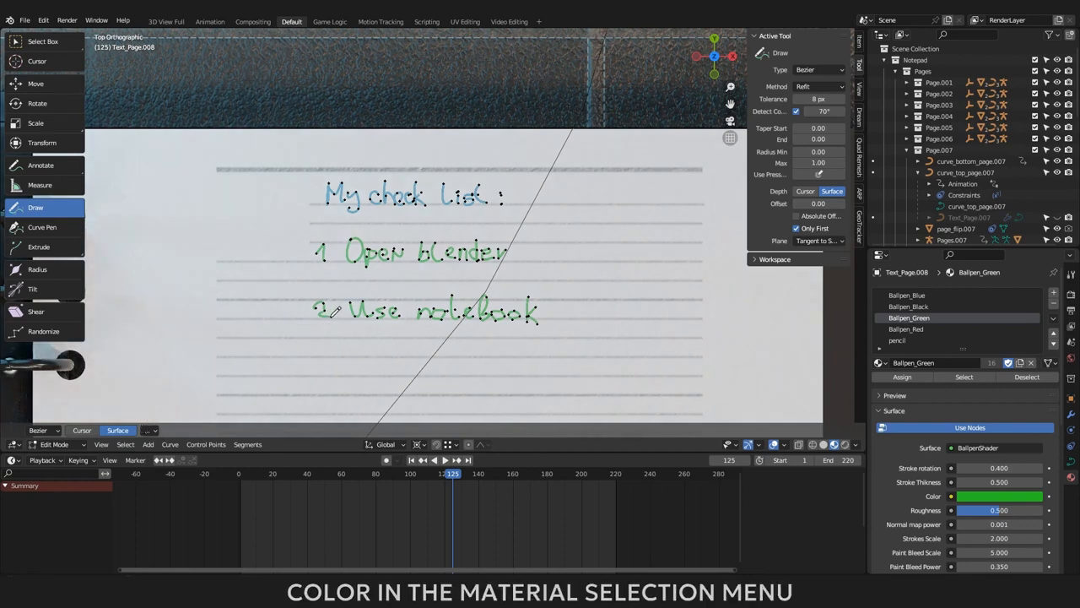
Step: Make Ballpen_Red the default writing color by moving it to the first material slot
left_click(900, 331)
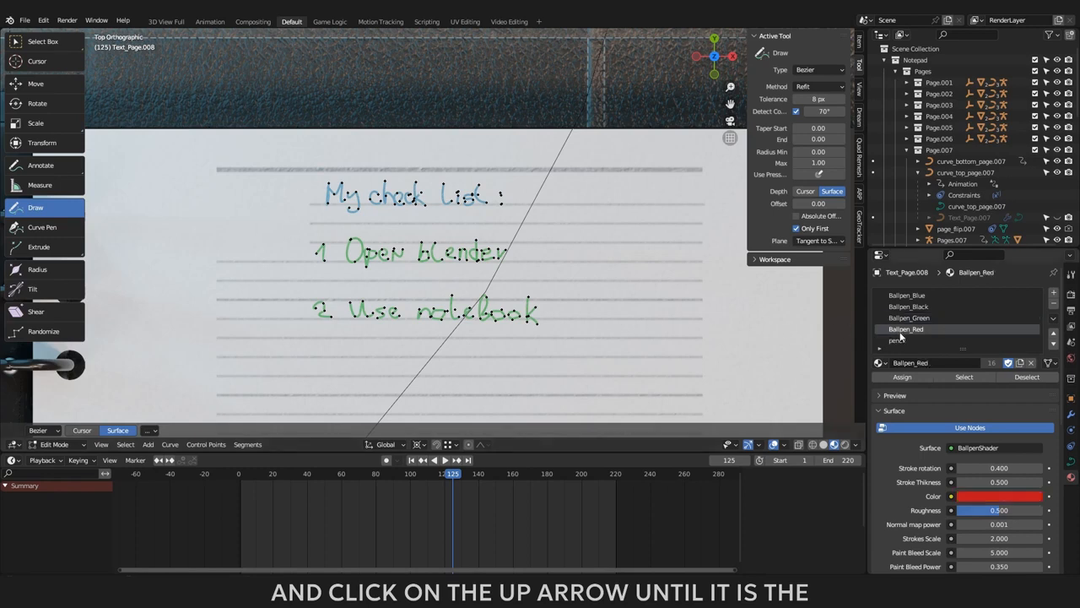
left_click(1054, 334)
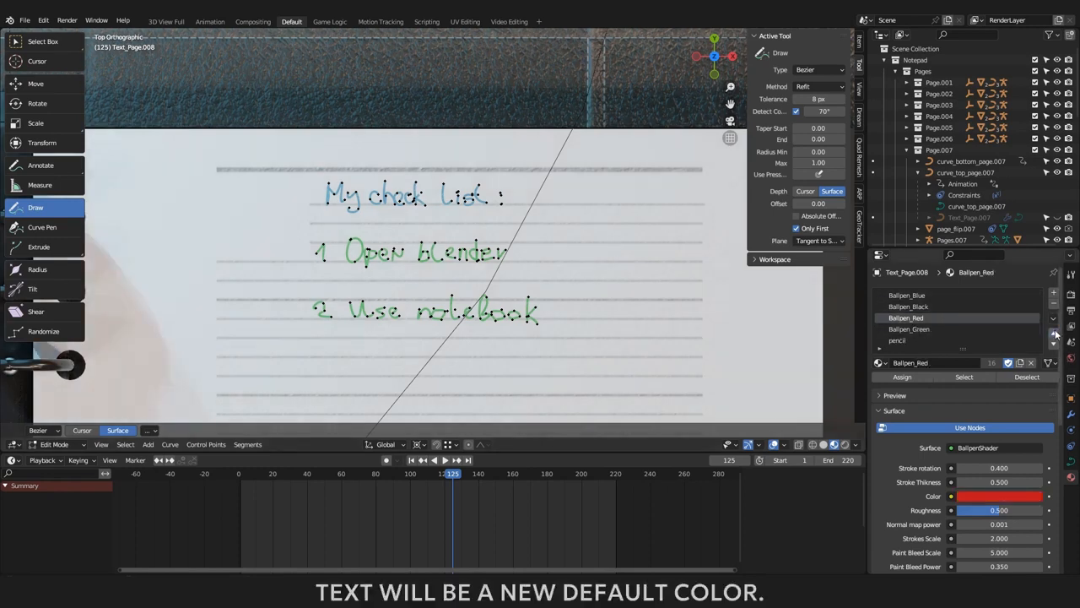
left_click(1054, 334)
left_click(1053, 334)
Step: Handwrite "3 Animate it!" below the second list item and underline it with a zigzag stroke
mouse_move(318, 342)
left_mouse_down()
mouse_move(321, 358)
mouse_move(516, 344)
mouse_move(516, 355)
left_mouse_up()
left_click_drag(505, 344, 521, 343)
left_click_drag(533, 334, 532, 351)
left_click_drag(530, 358, 534, 360)
left_click_drag(320, 368, 477, 384)
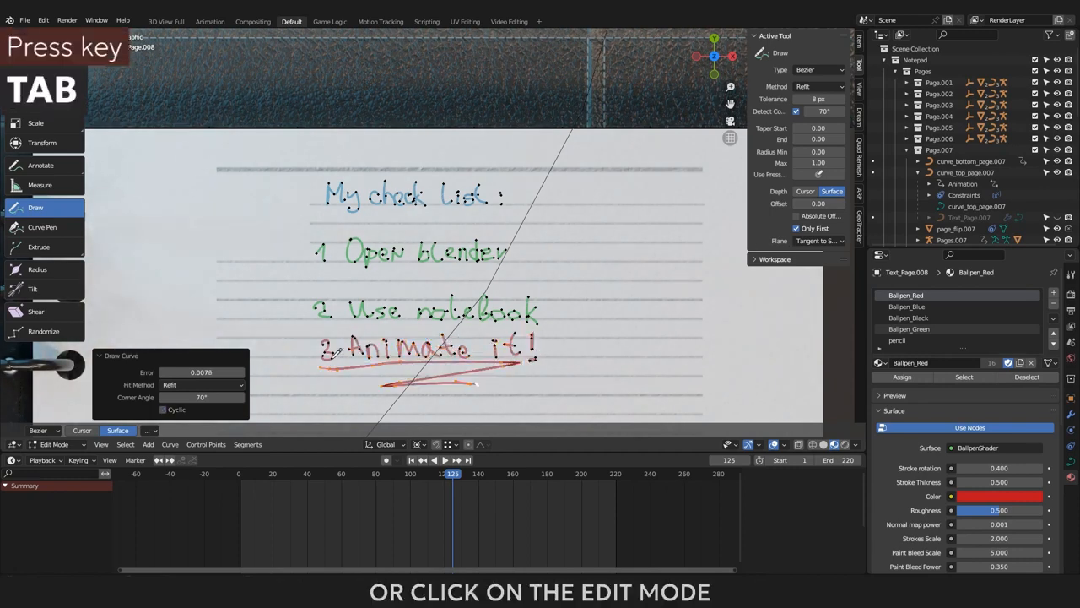
Step: Return Text_Page.008 to Object Mode and deselect all objects
left_click(74, 445)
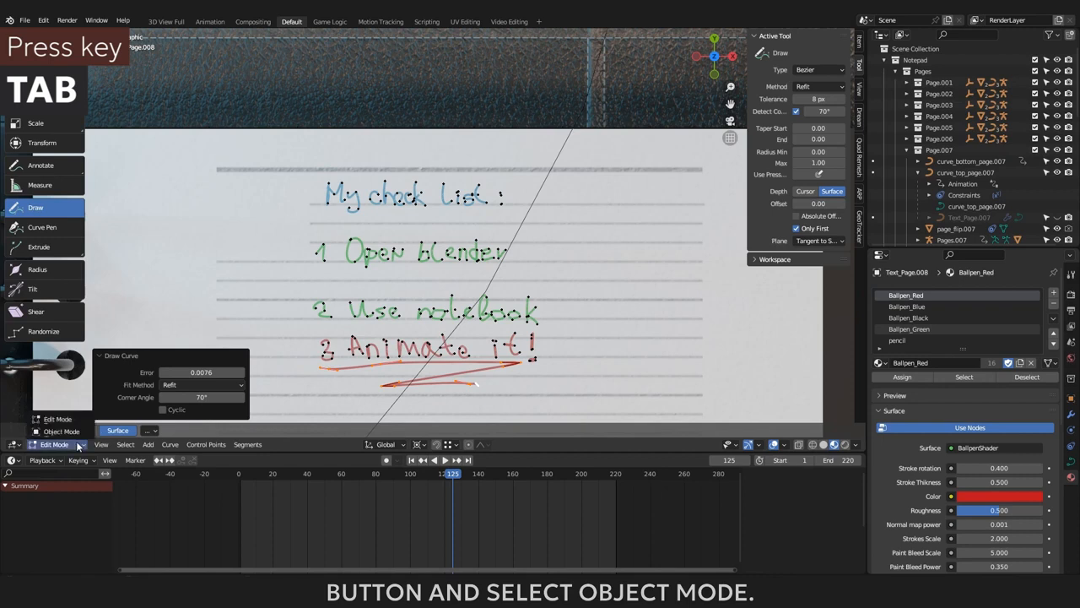
left_click(71, 431)
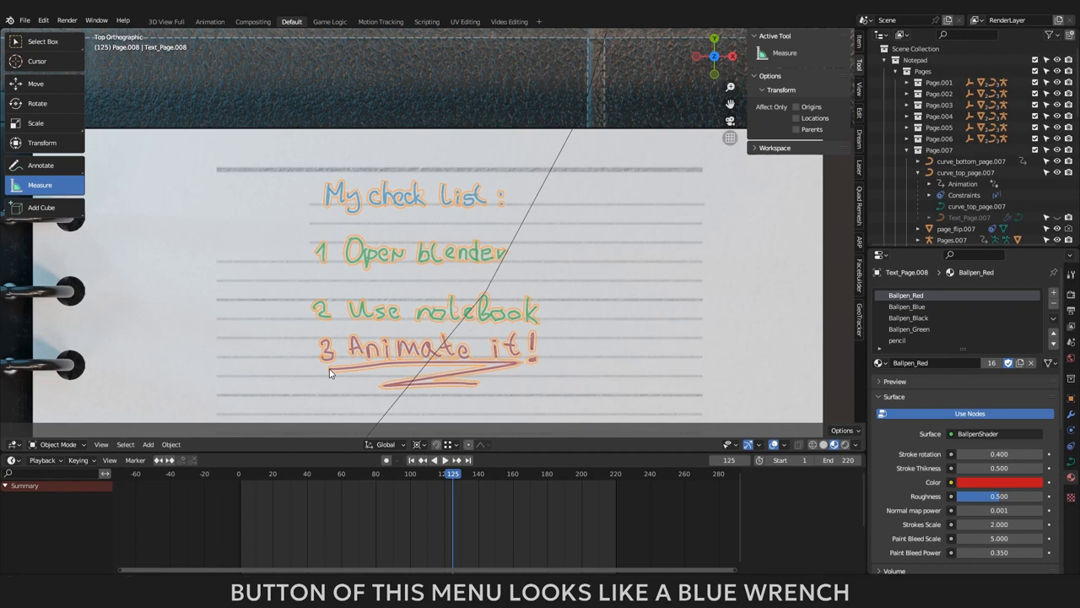
key("alt+a")
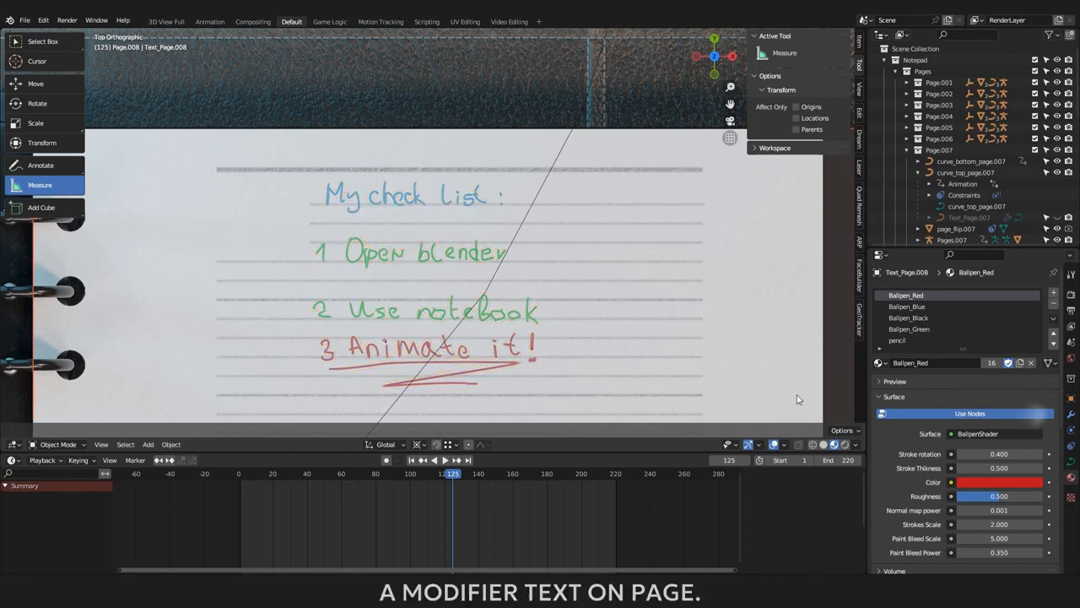
Step: Display the text's modifiers, scrub back to frame 0 to preview the TextOnPage writing animation, and return to frame 125
left_click(1070, 417)
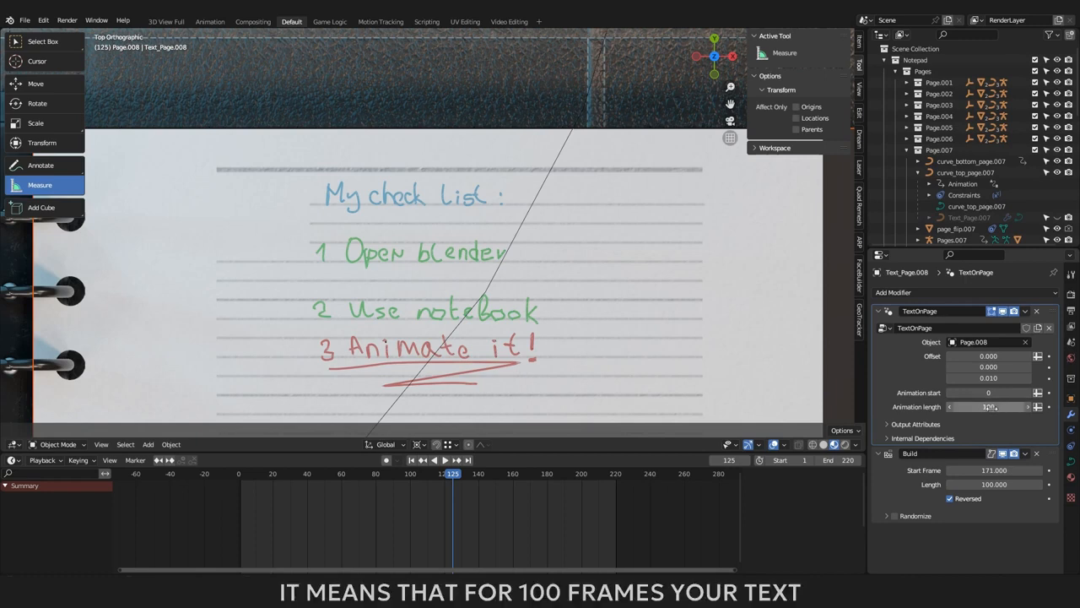
left_click(410, 477)
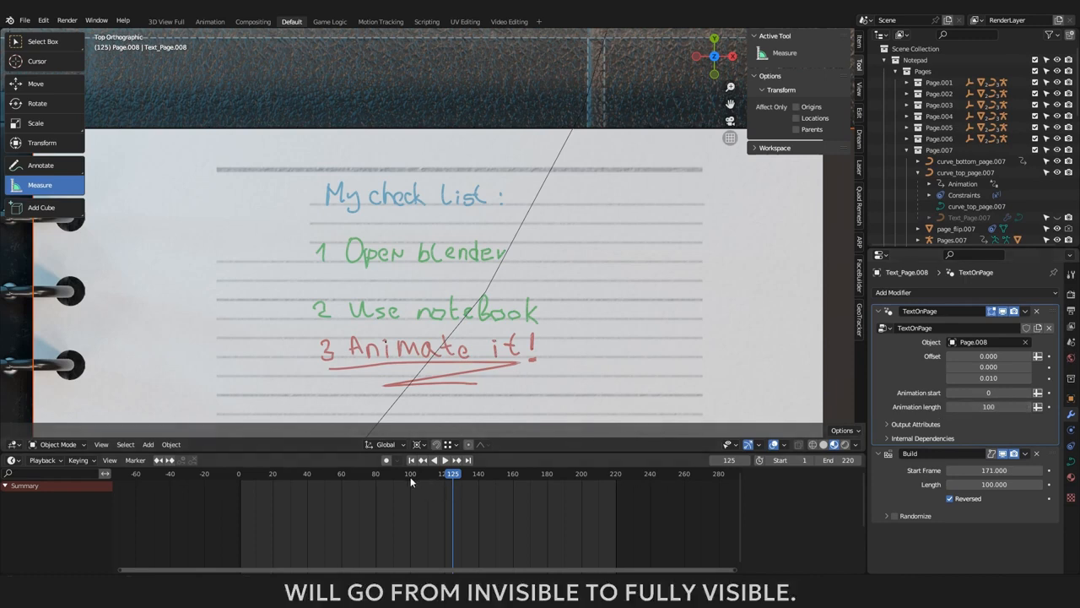
left_click_drag(411, 475, 199, 475)
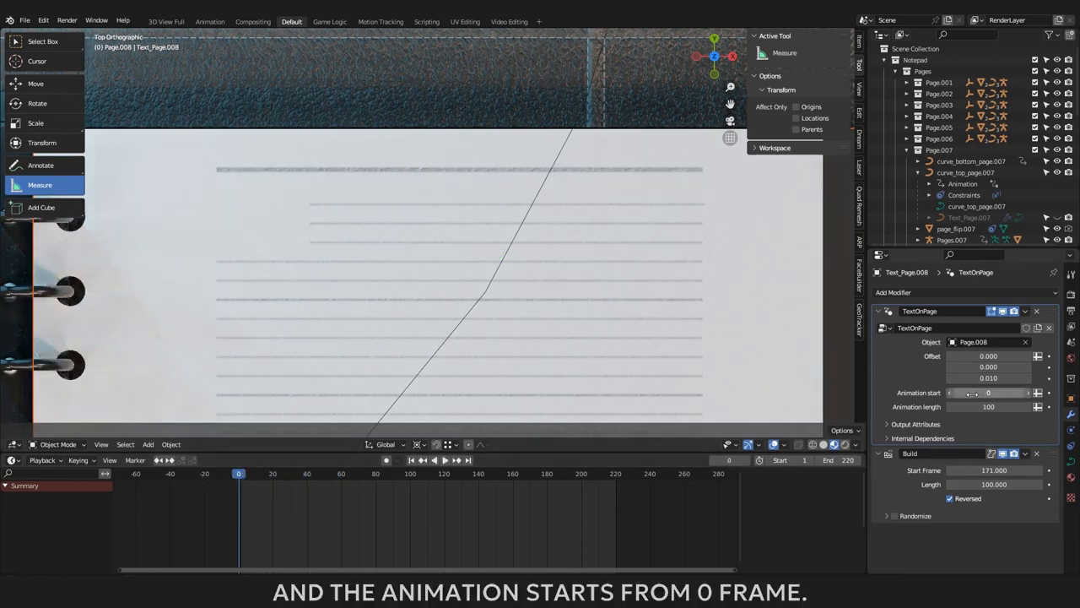
left_click(749, 460)
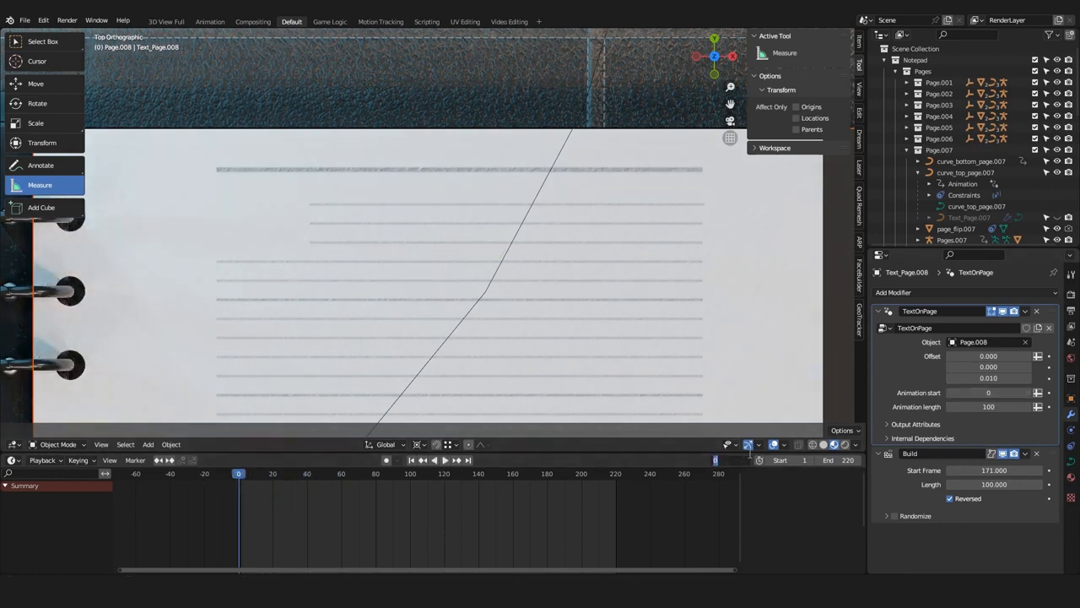
type("125")
key("Return")
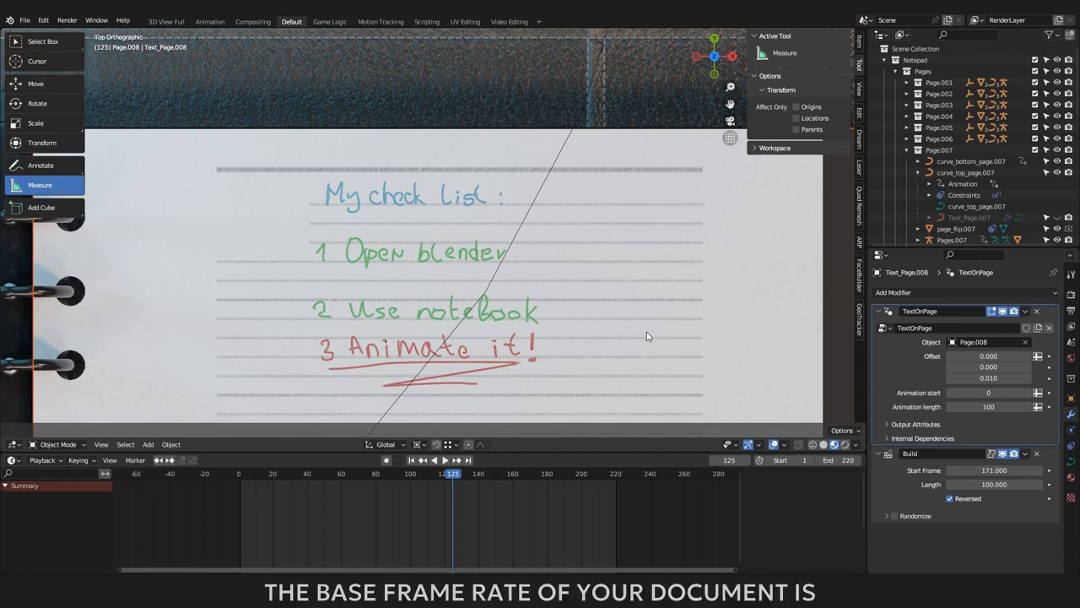
Step: Check the scene's frame rate and set the TextOnPage modifier's Animation length to 5*24 frames
left_click(1071, 311)
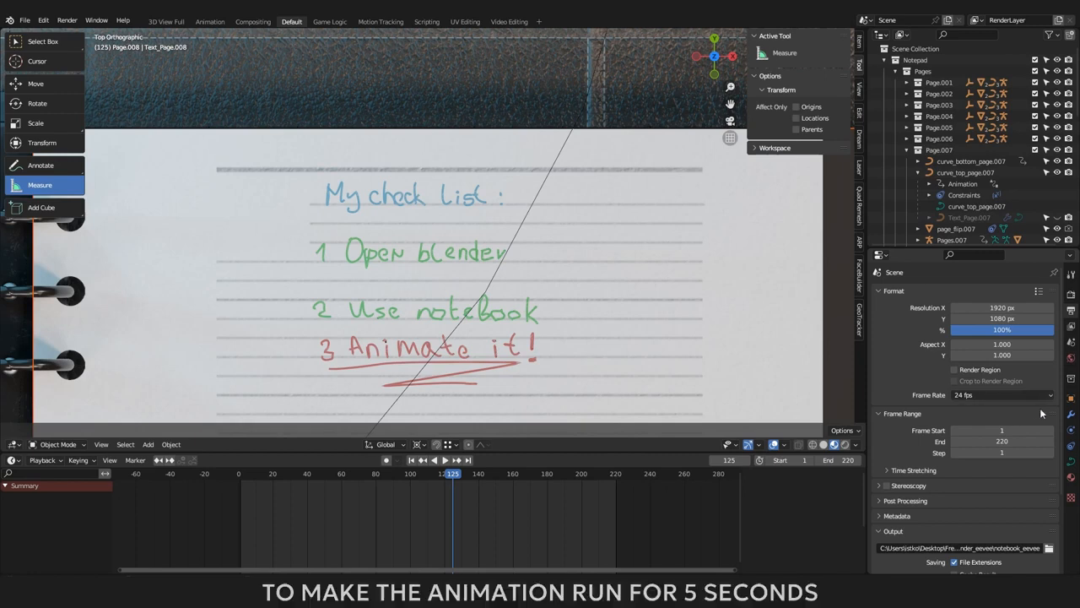
left_click(1071, 414)
left_click(995, 407)
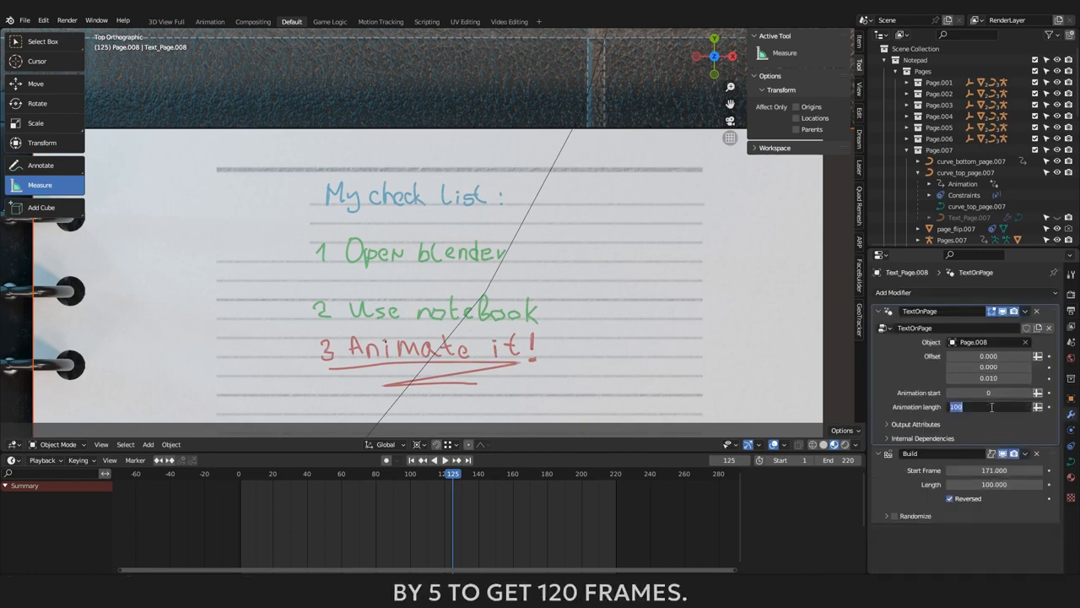
type("5*24")
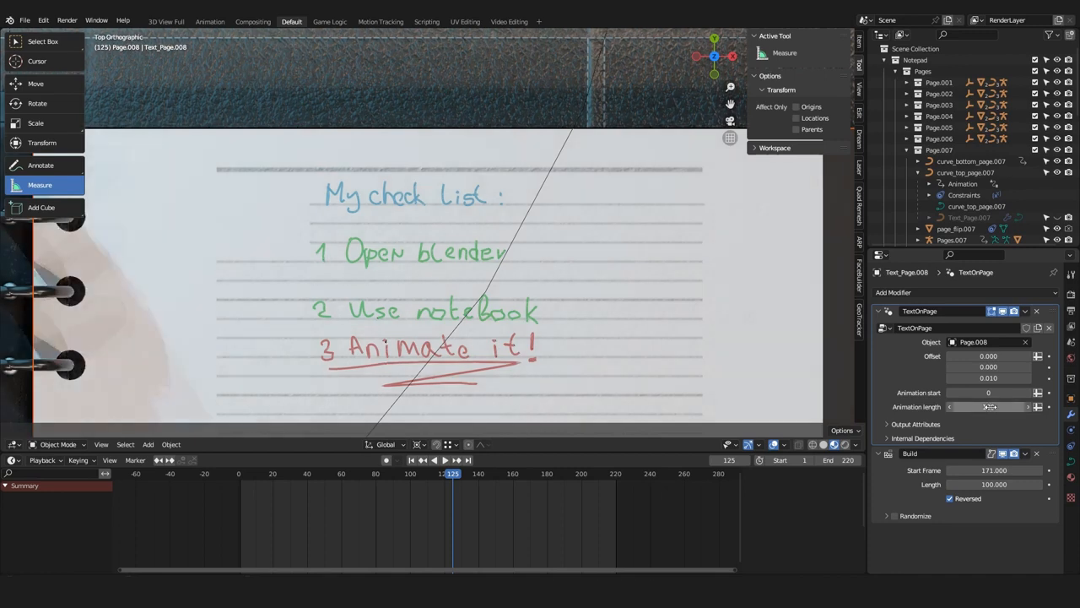
Step: Switch the viewport to the camera view and enable the Camera to View lock
key("Return")
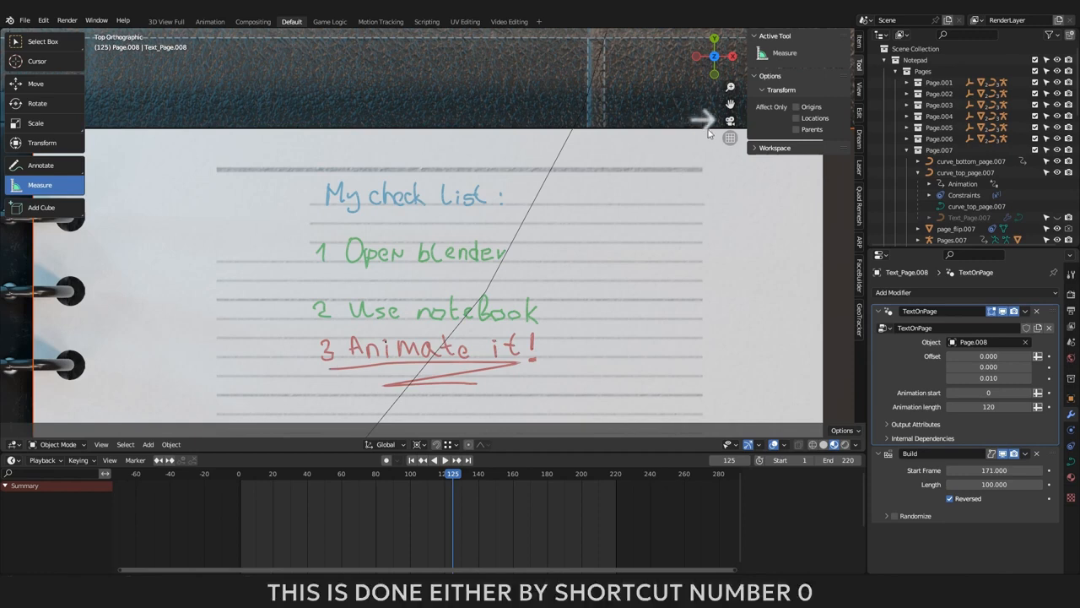
left_click(731, 121)
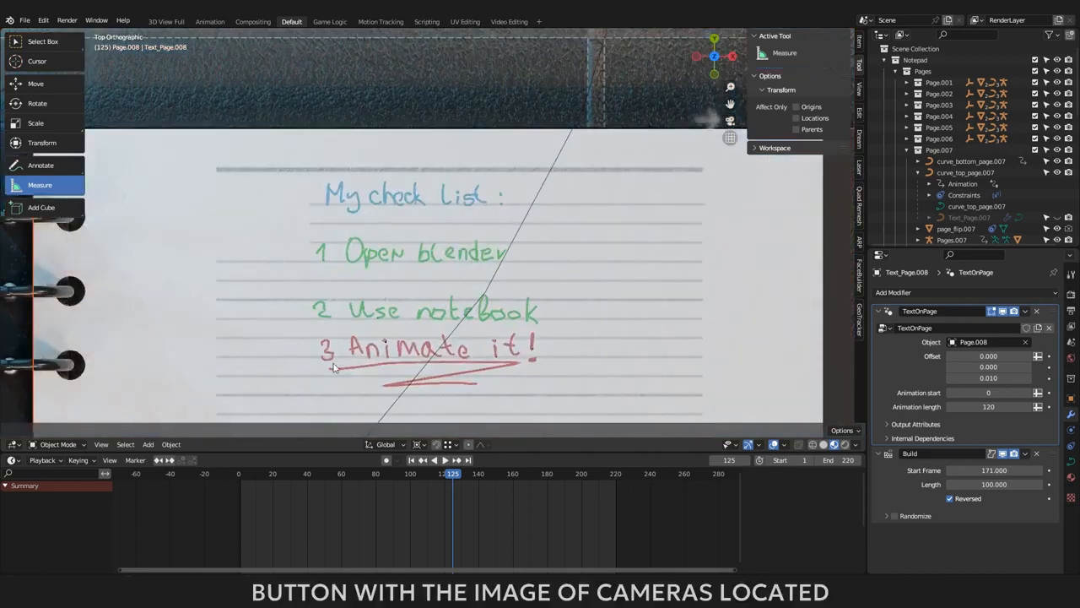
key("KP_0")
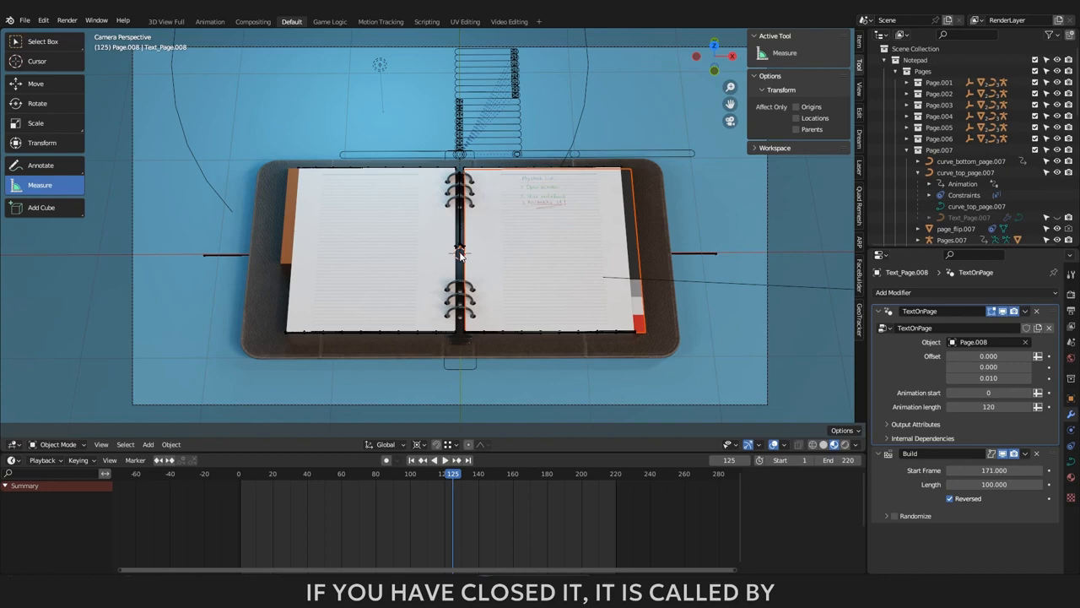
key("n")
key("n")
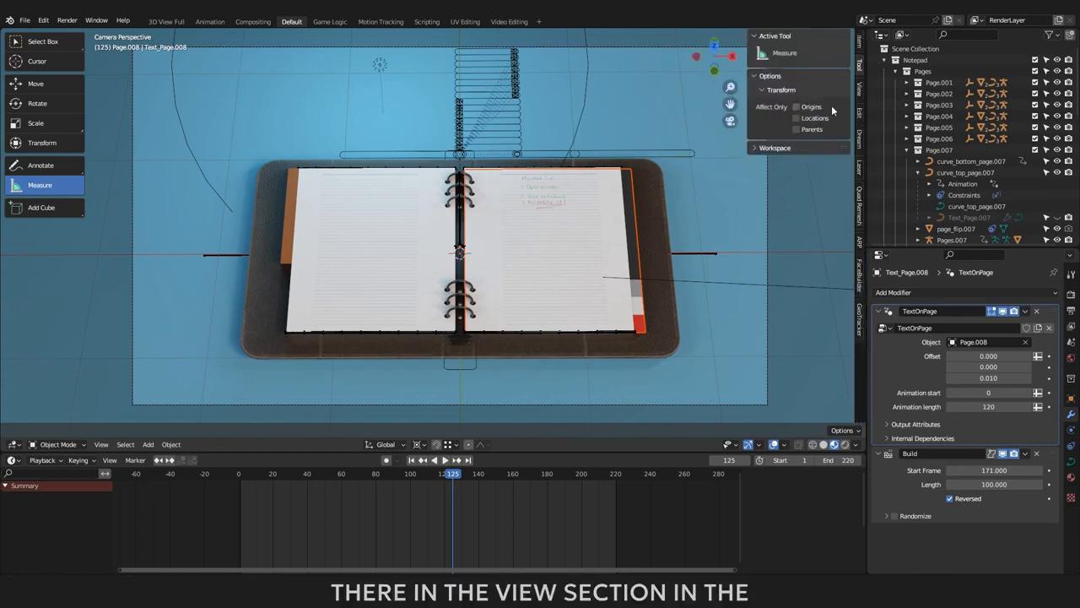
left_click(860, 91)
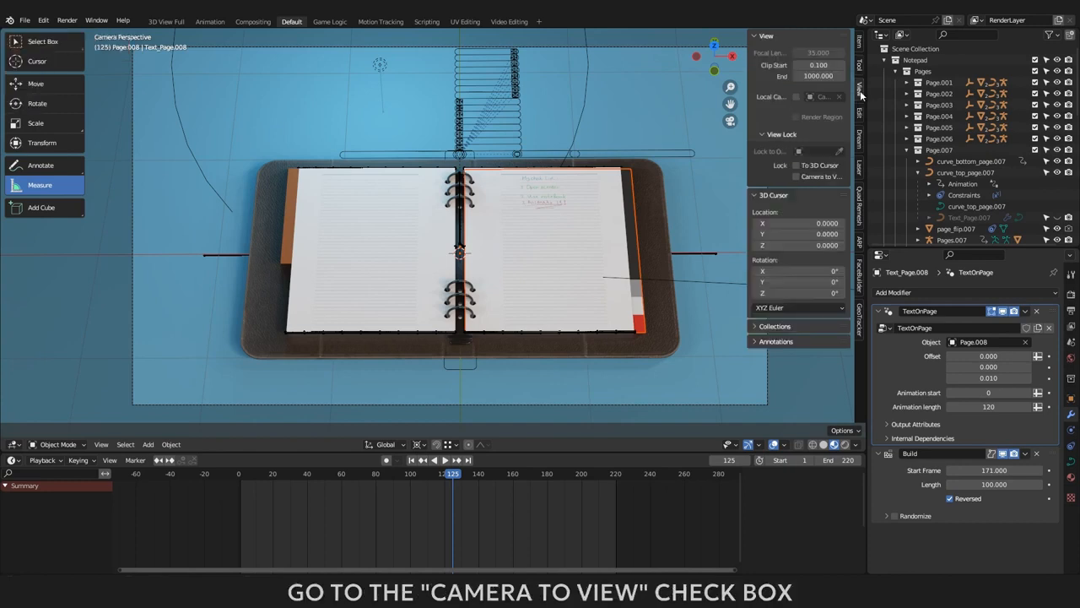
left_click(795, 176)
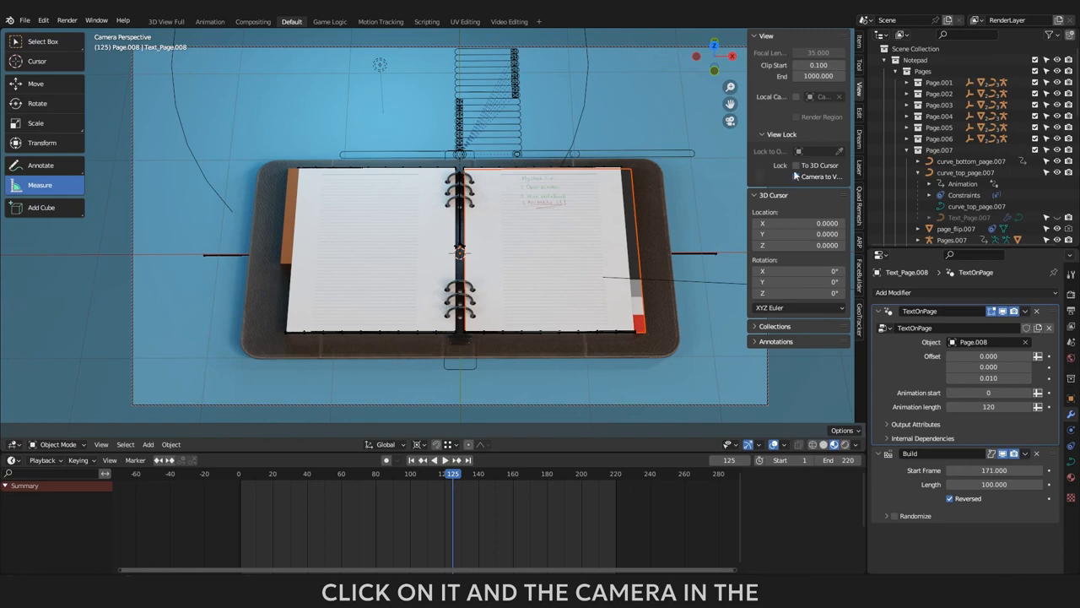
left_click(764, 135)
left_click(764, 135)
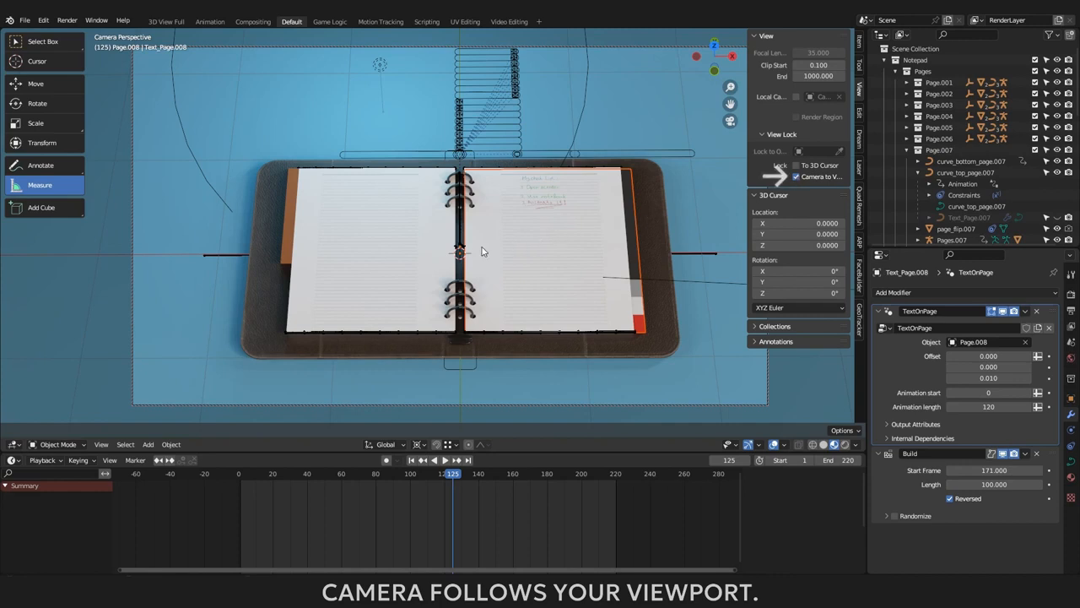
Step: Deselect all objects, frame the camera closely on page 8's handwritten checklist, and release the Camera to View lock
key("alt+a")
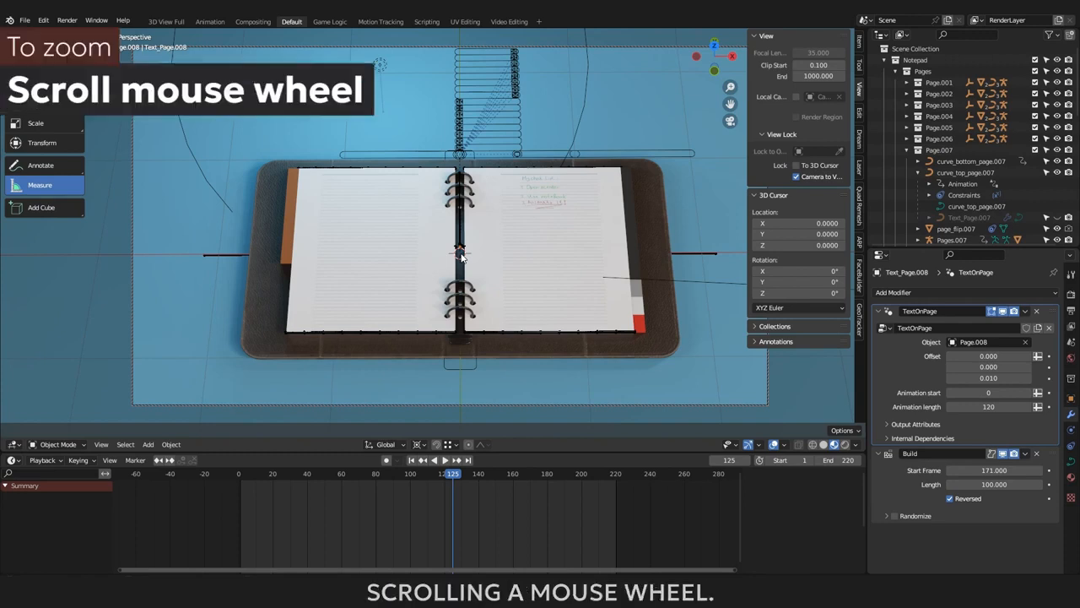
scroll(461, 258, "up", 5)
scroll(461, 258, "down", 6)
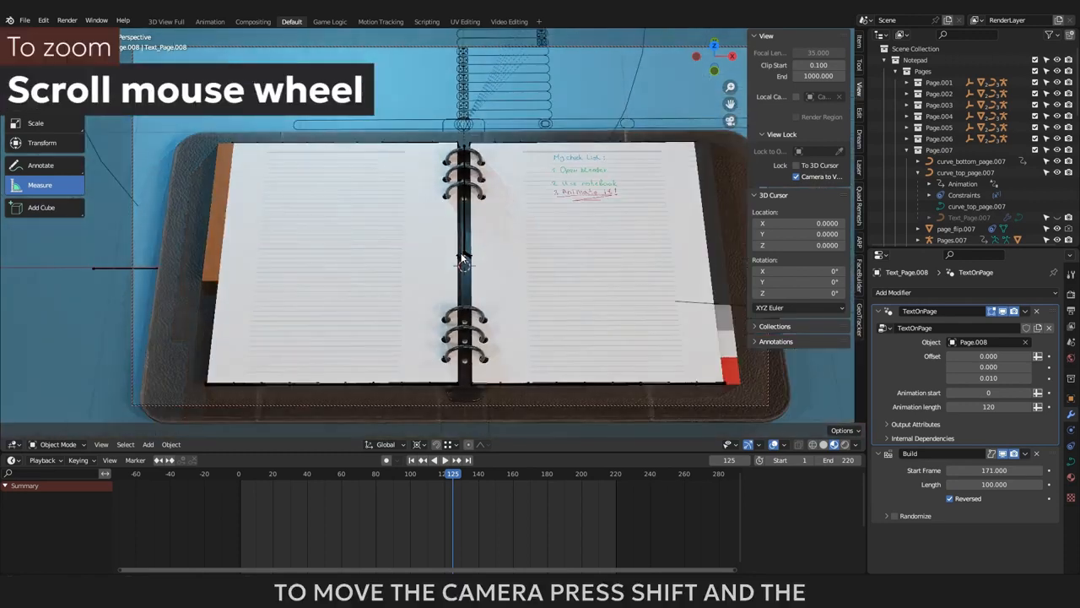
middle_click_drag(461, 255, 419, 301, "shift")
scroll(535, 263, "up", 3)
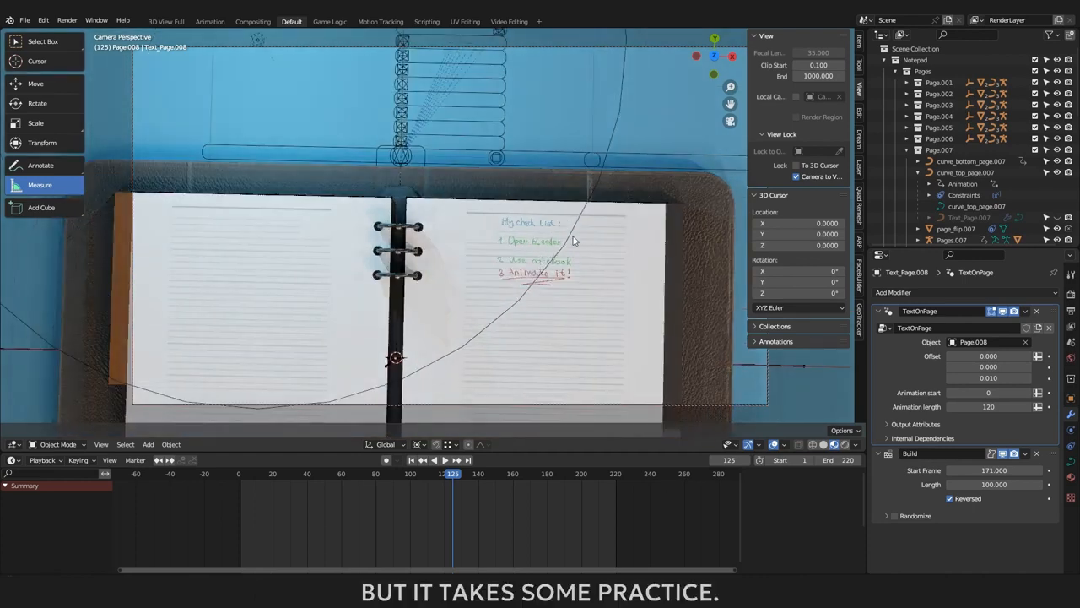
middle_click_drag(572, 242, 532, 251)
scroll(572, 299, "up", 2)
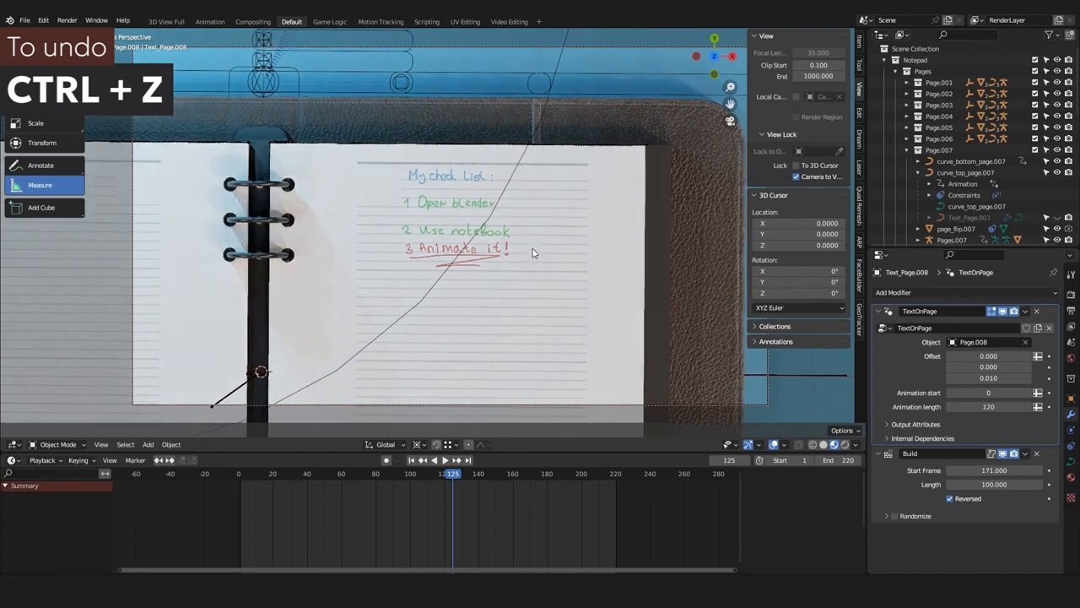
left_click(795, 176)
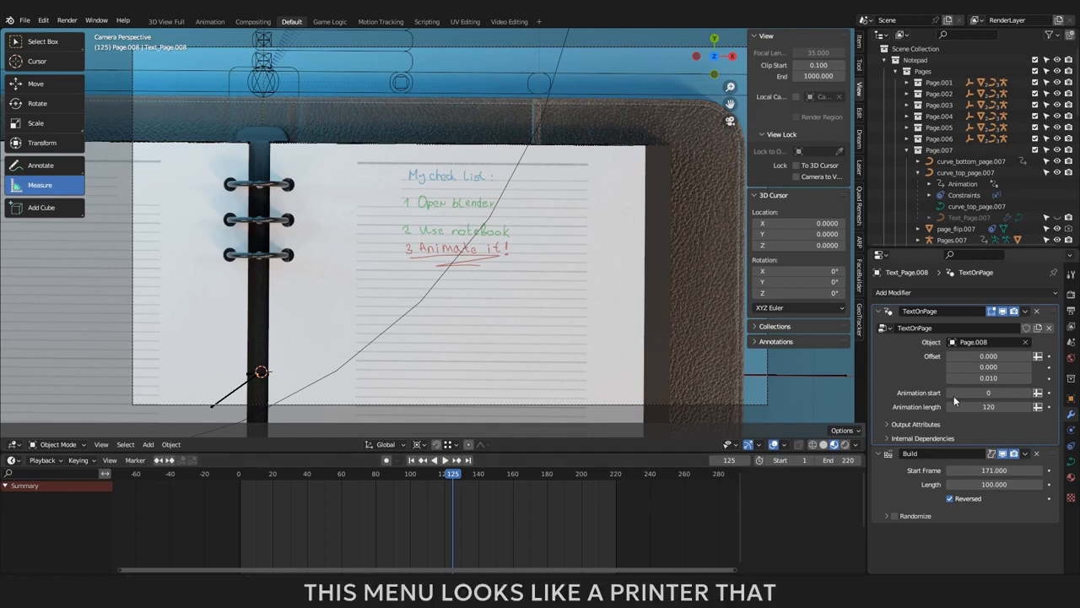
Step: Set the end frame of the scene's output frame range to 120
left_click(1071, 311)
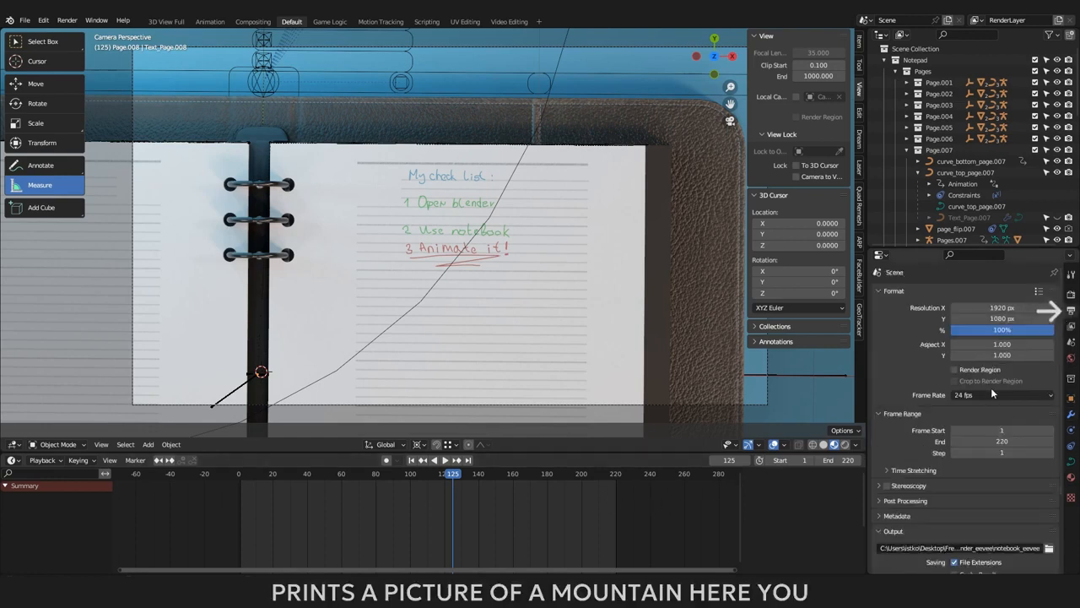
scroll(986, 395, "down", 4)
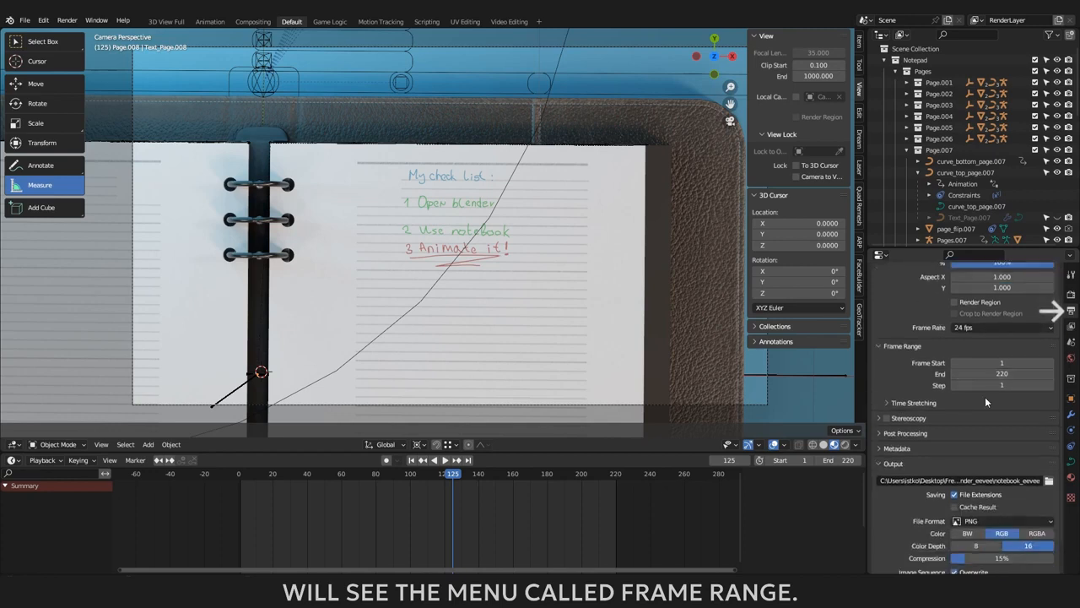
scroll(985, 397, "down", 1)
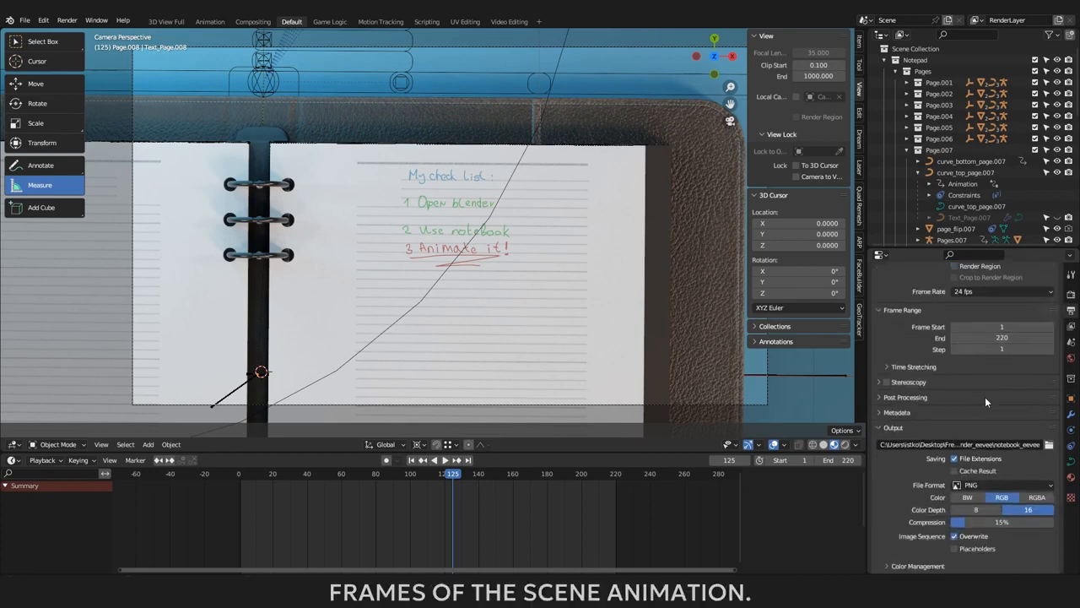
scroll(985, 397, "up", 1)
scroll(984, 396, "up", 1)
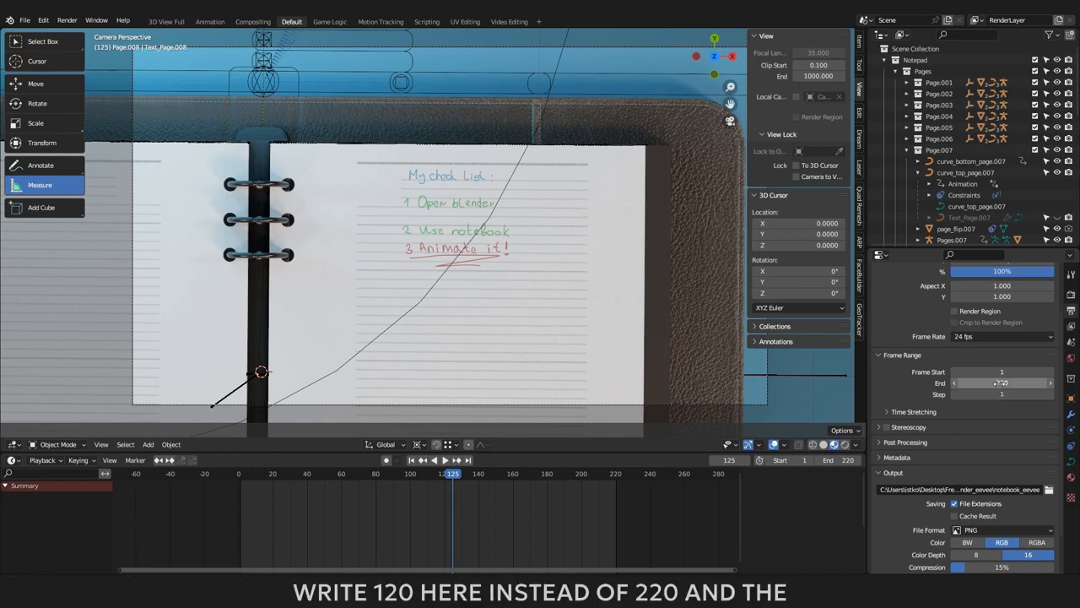
left_click(1000, 383)
type("12")
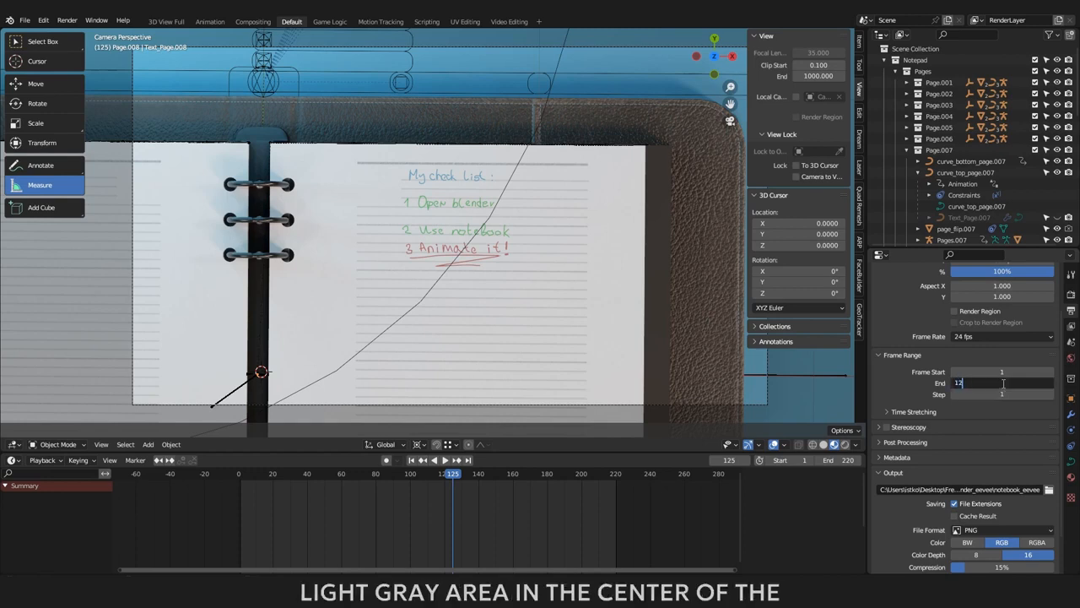
type("0")
key("Return")
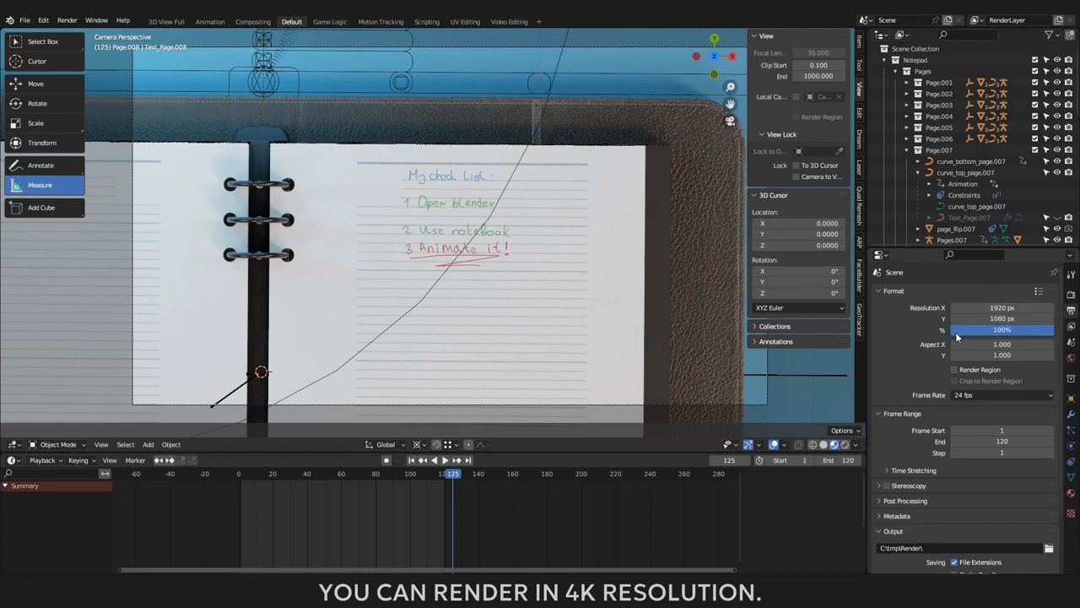
Step: Try a render resolution scale of 200% and restore it to 100%
left_click(993, 330)
type("2")
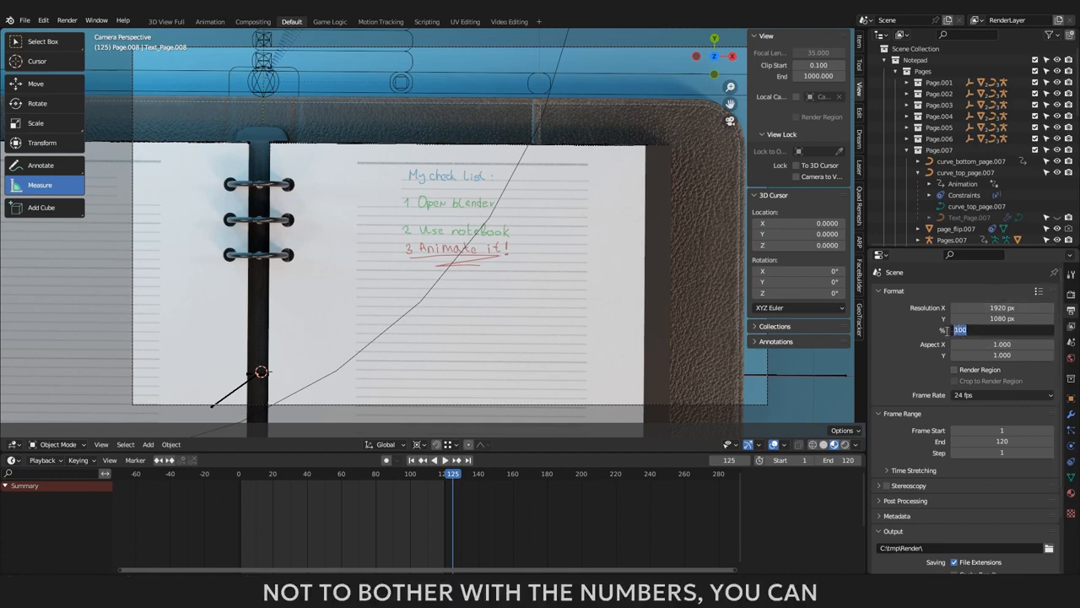
type("00")
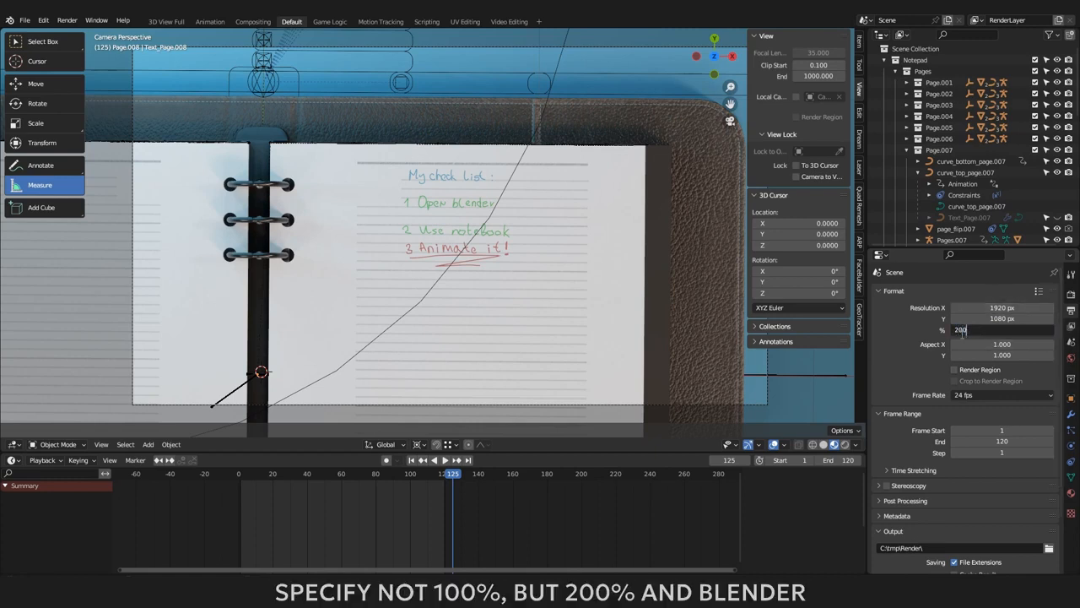
key("Return")
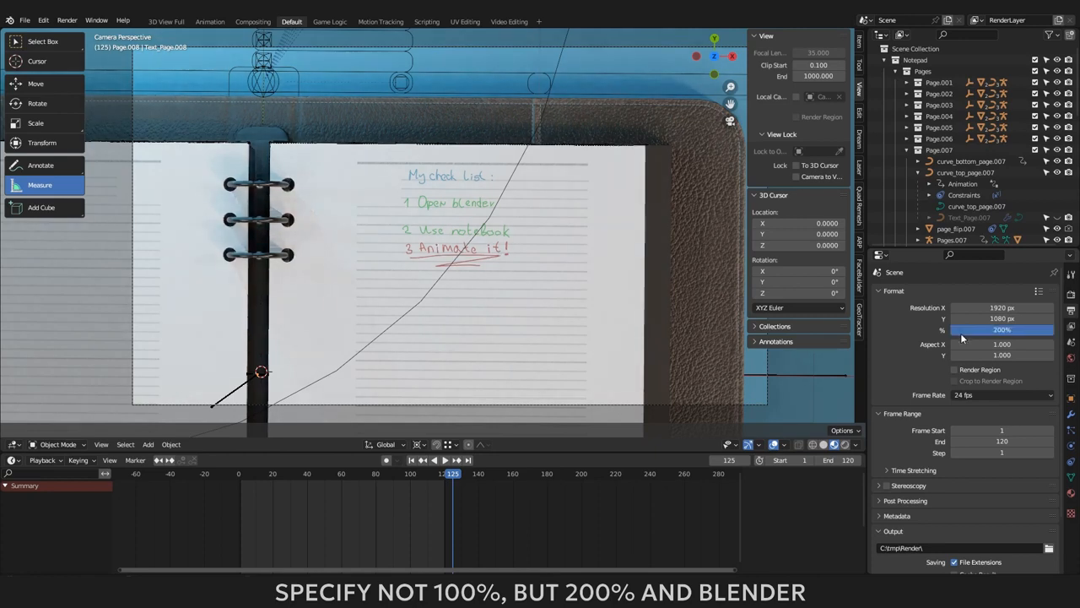
left_click(998, 330)
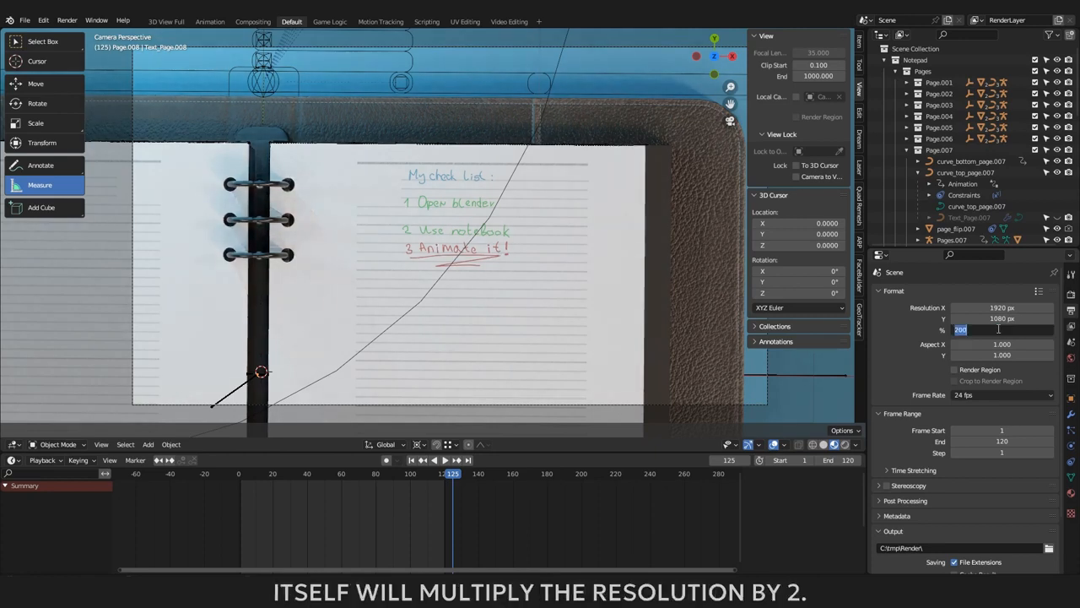
type("10")
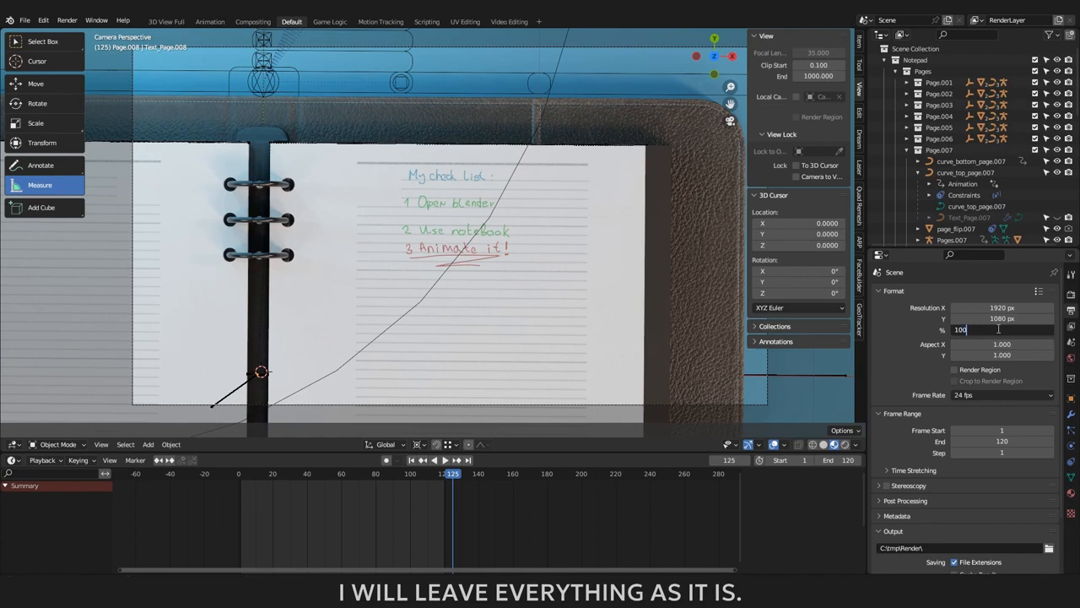
key("Return")
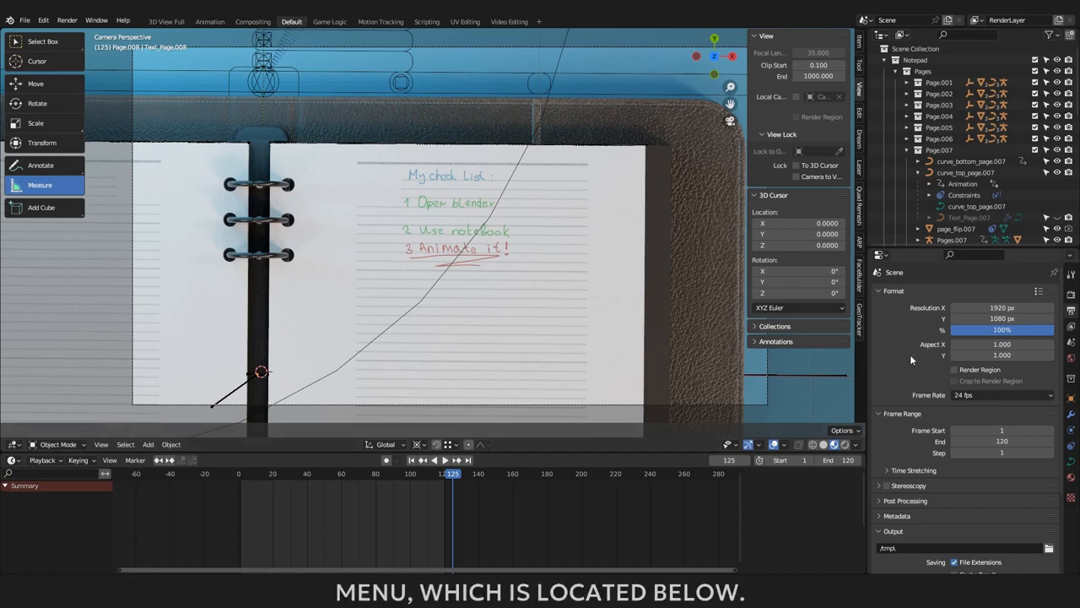
Step: Try c:/ as the render output path and restore the copied /tmp\ path
scroll(957, 429, "down", 3)
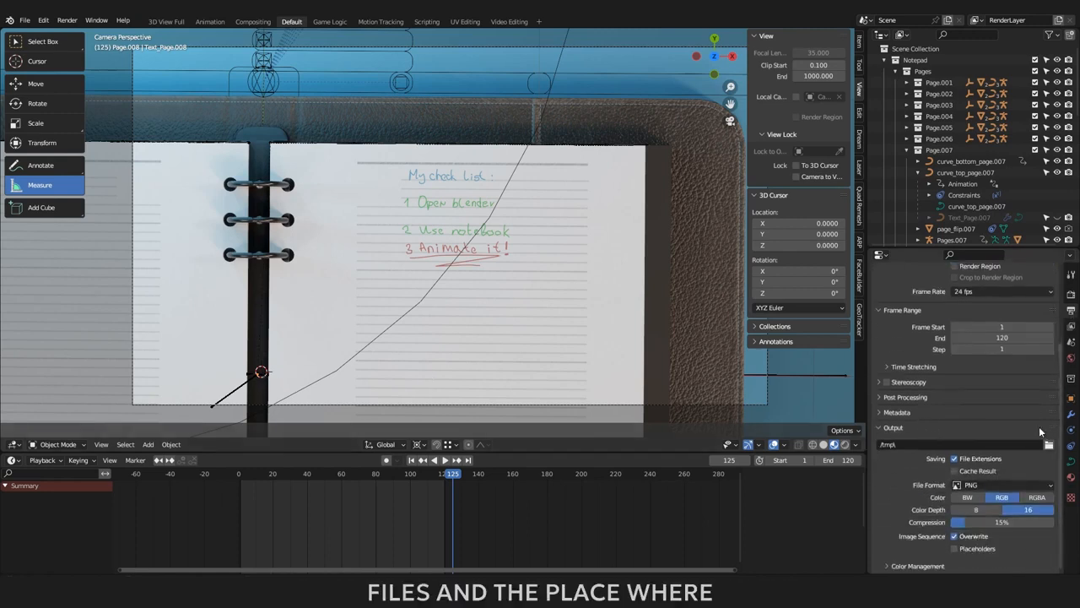
left_click(999, 444)
key("ctrl+c")
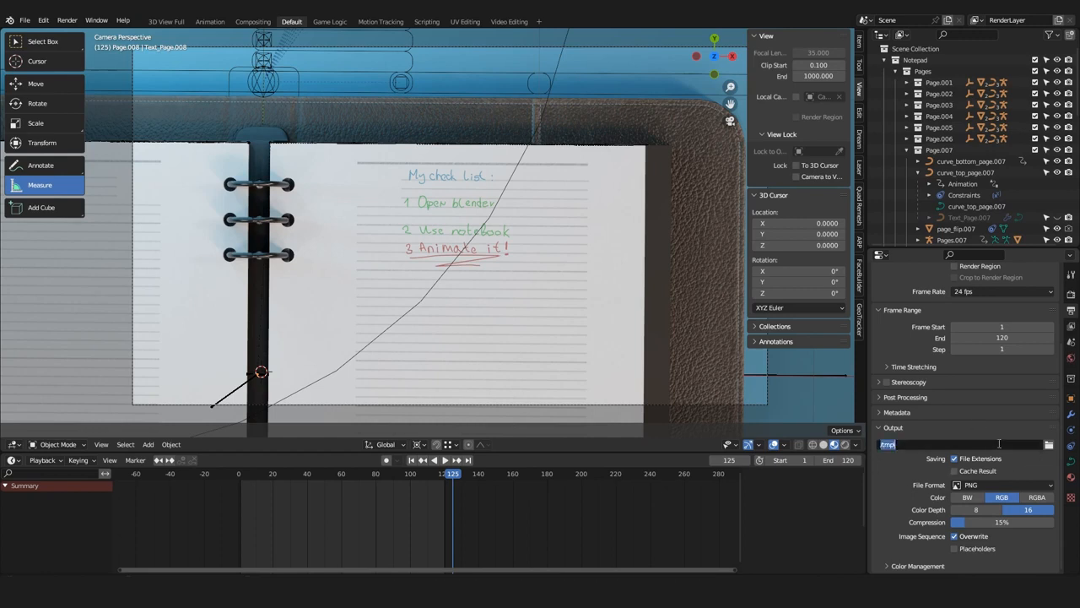
type("c")
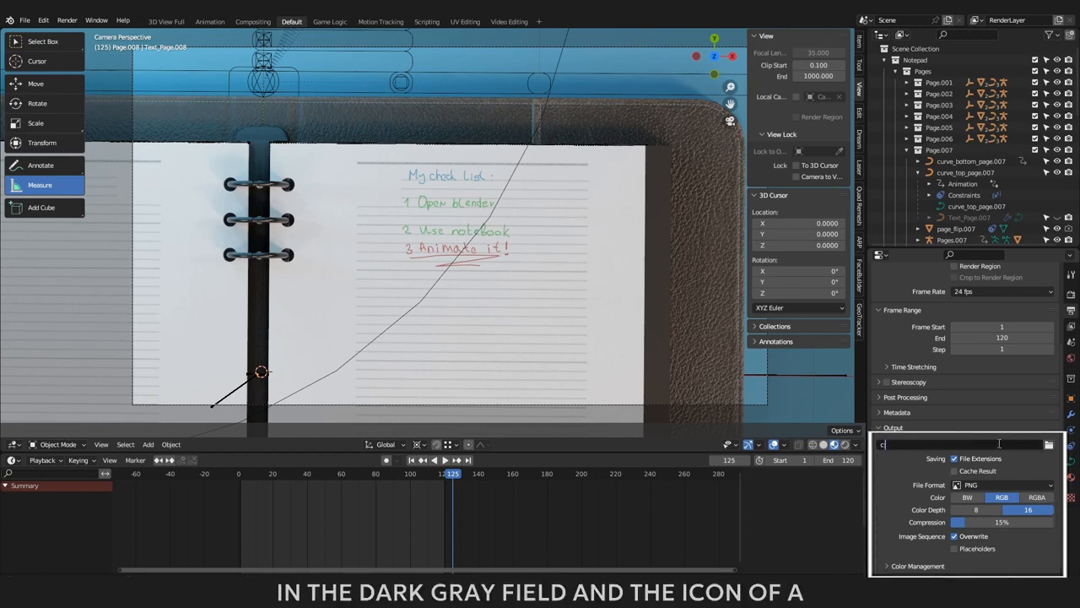
type(":/")
key("Return")
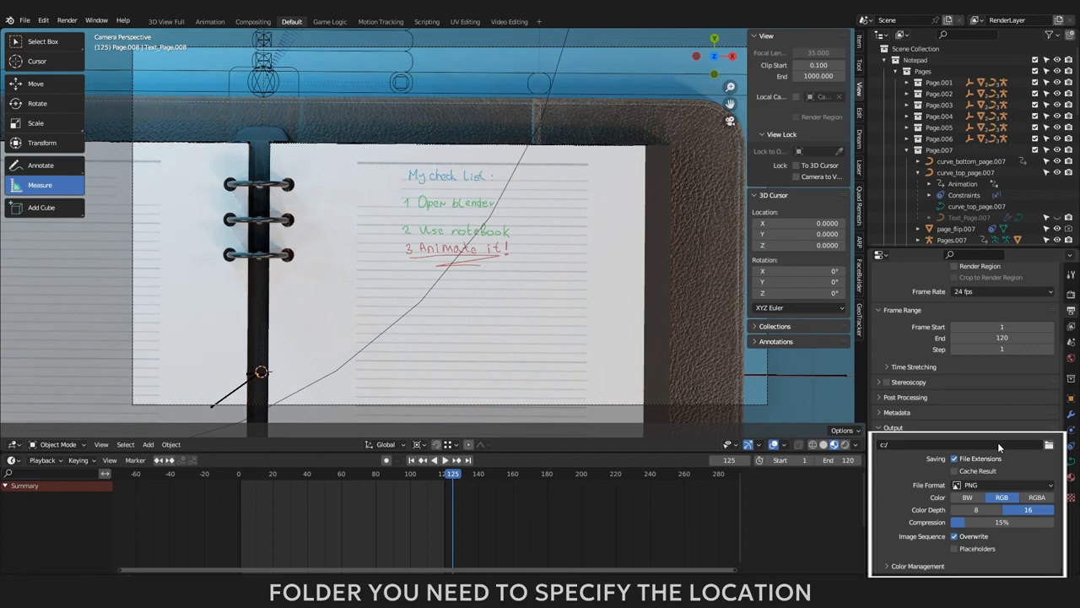
left_click(999, 442)
key("ctrl+v")
key("Return")
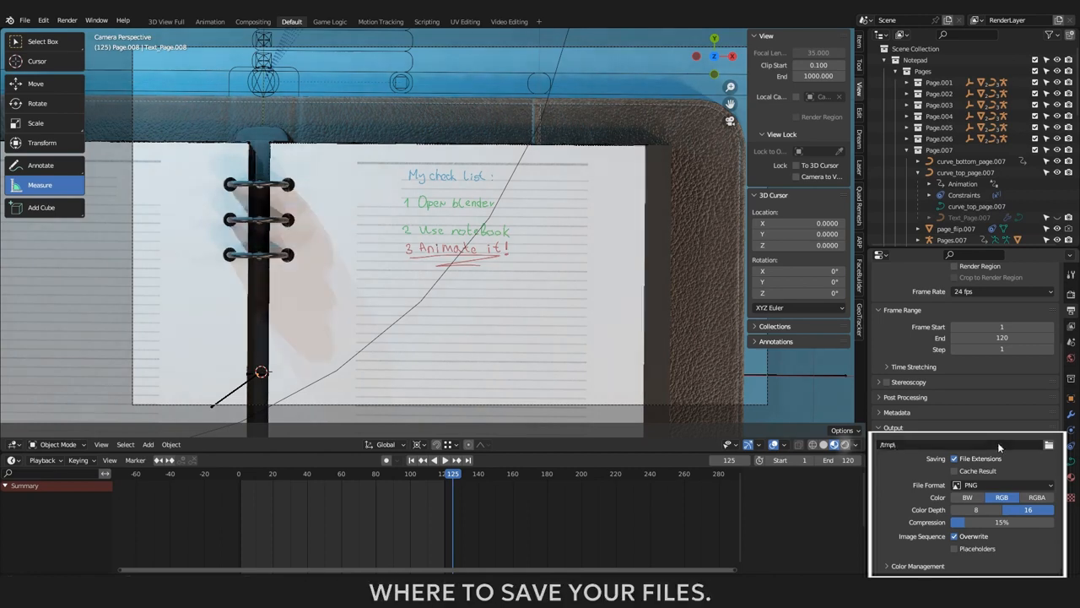
Step: Create a folder named Render inside C:\tmp\ and set it as the render output location
left_click(1048, 445)
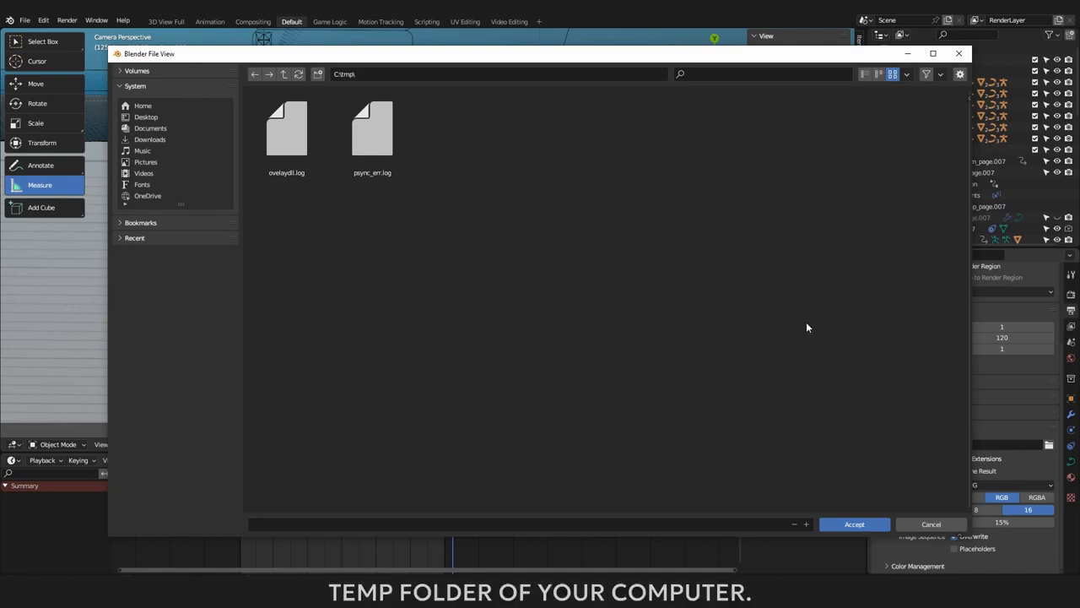
left_click(317, 74)
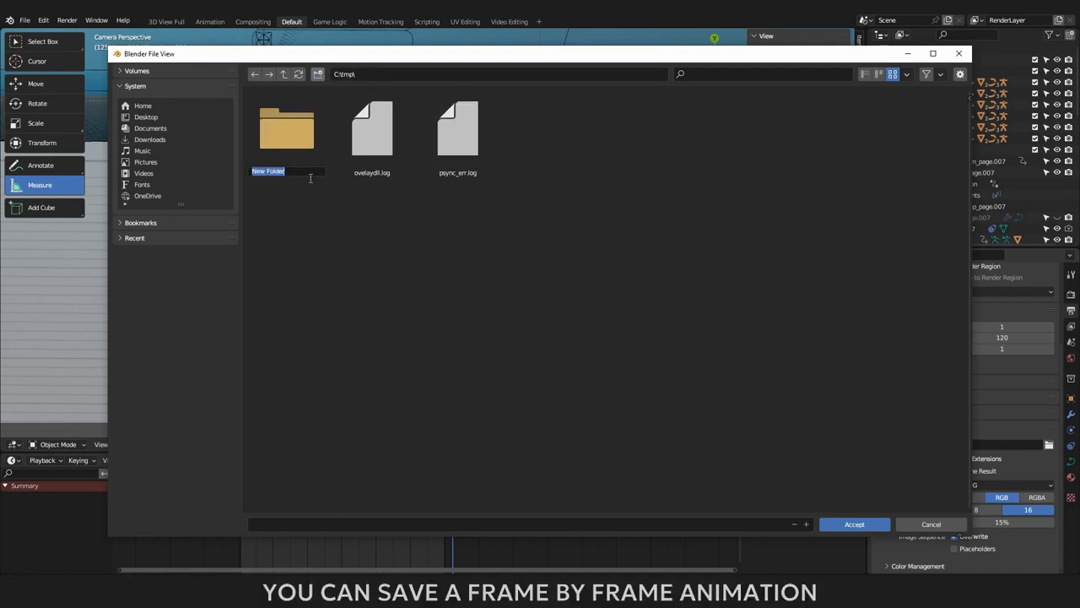
type("Render")
key("Return")
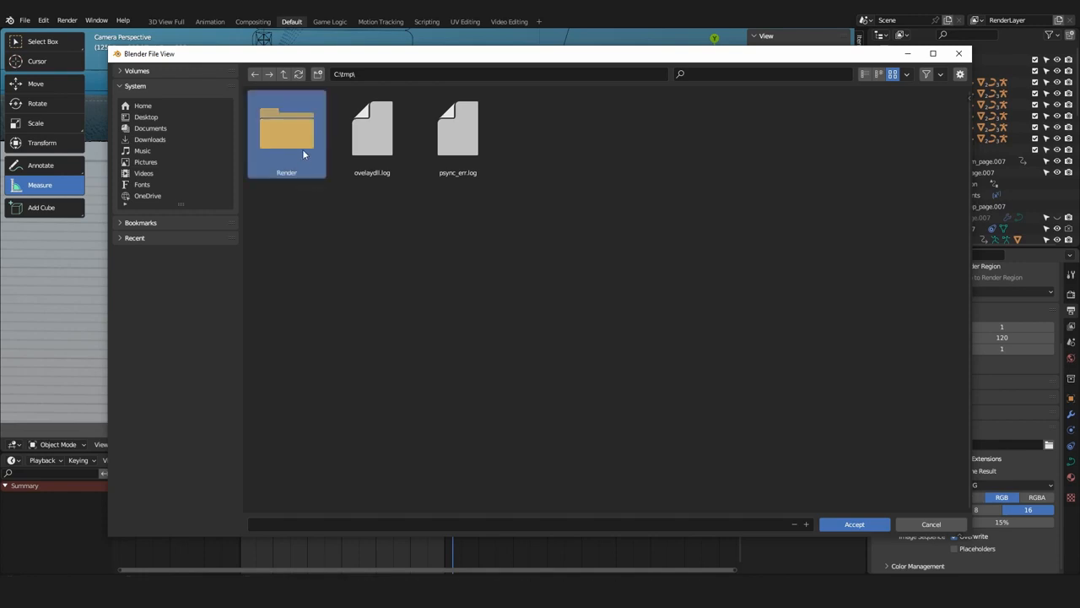
left_click(854, 524)
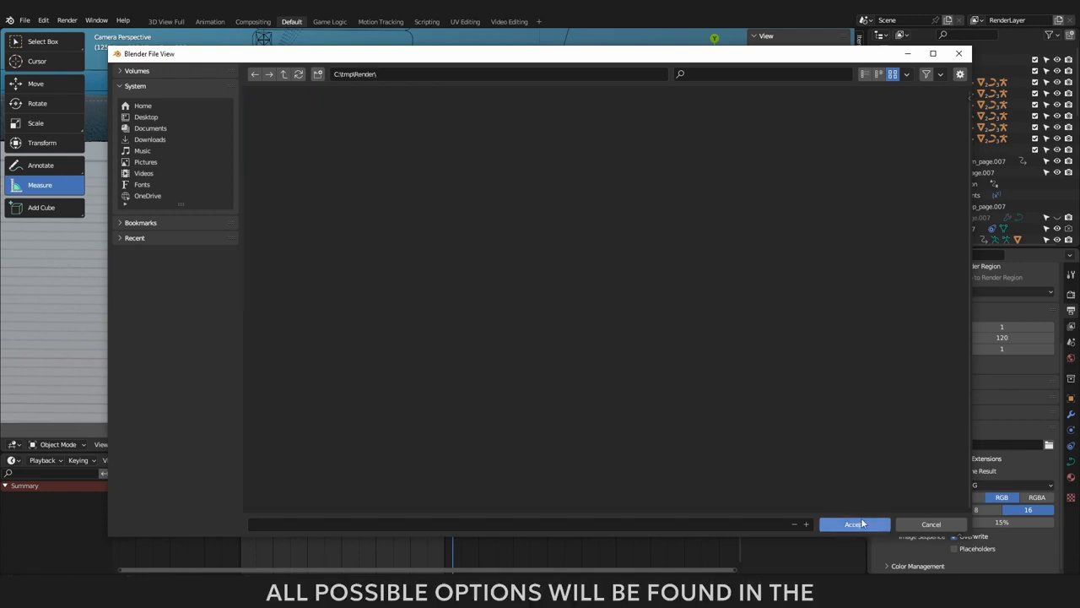
left_click(857, 525)
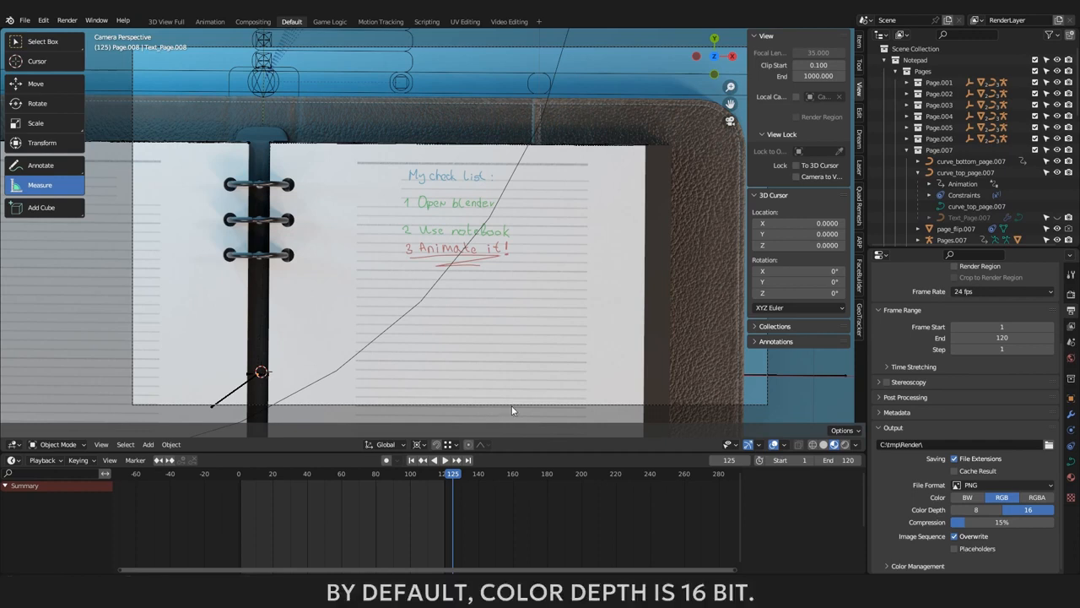
Step: Try RGBA color and 8-bit color depth for the PNG output and restore RGB with 16-bit depth
left_click(958, 485)
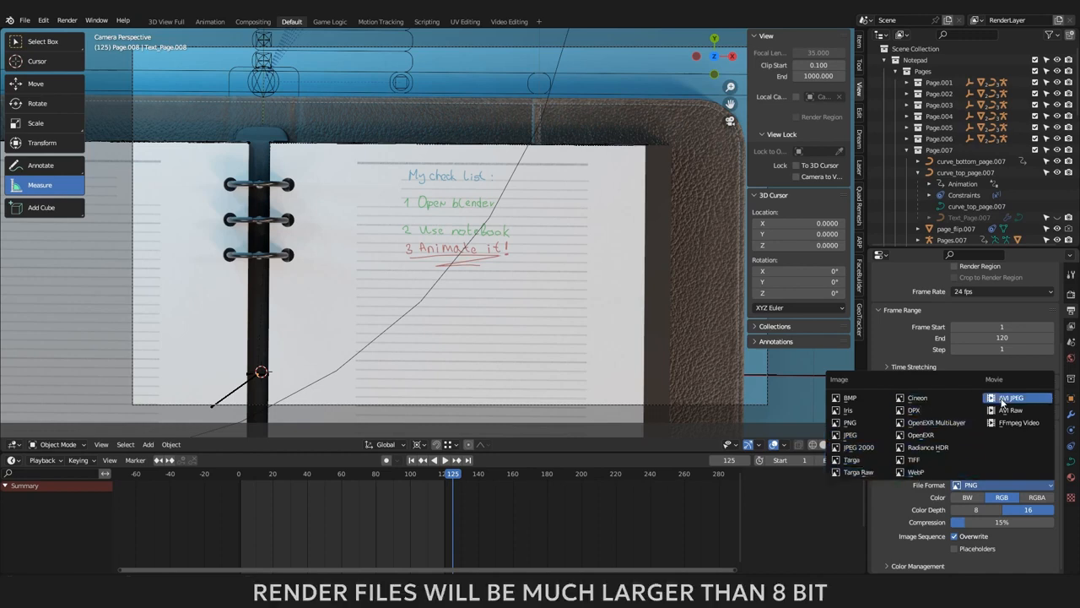
left_click(1048, 492)
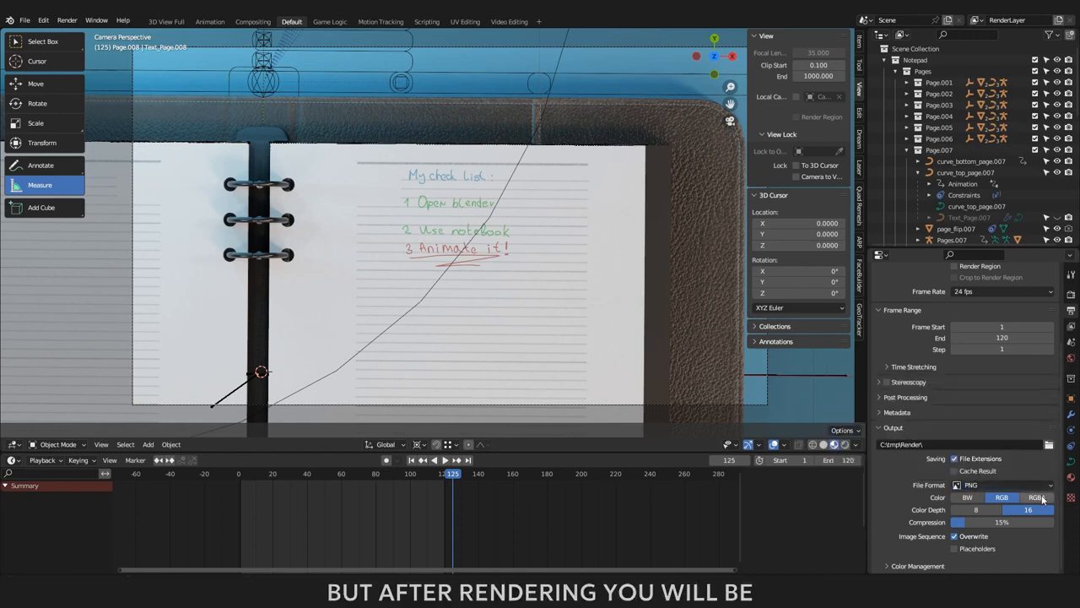
left_click(1038, 497)
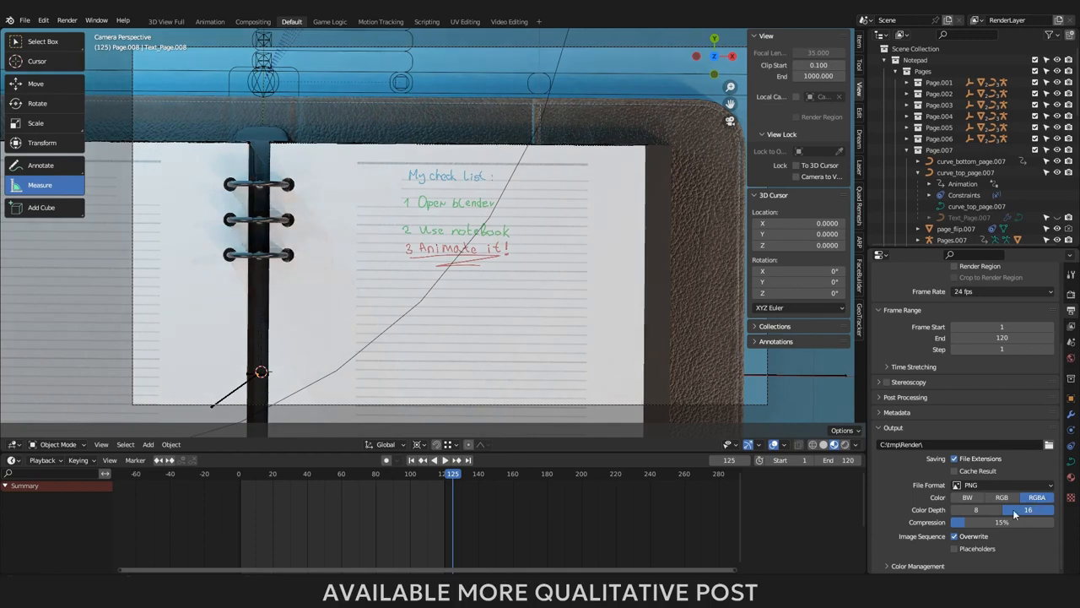
left_click(987, 508)
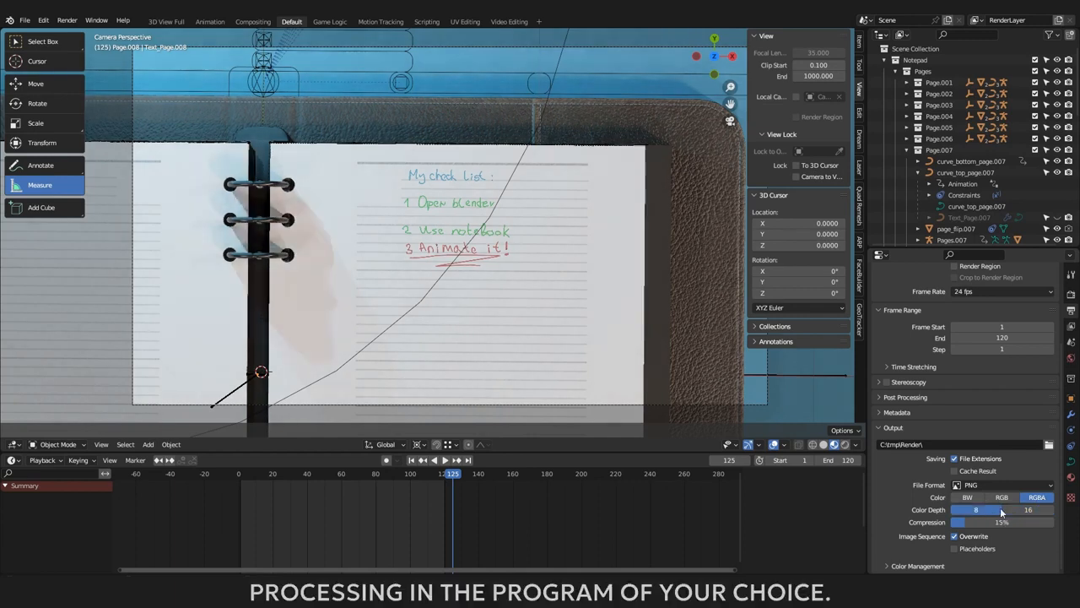
left_click(1024, 510)
left_click(1012, 498)
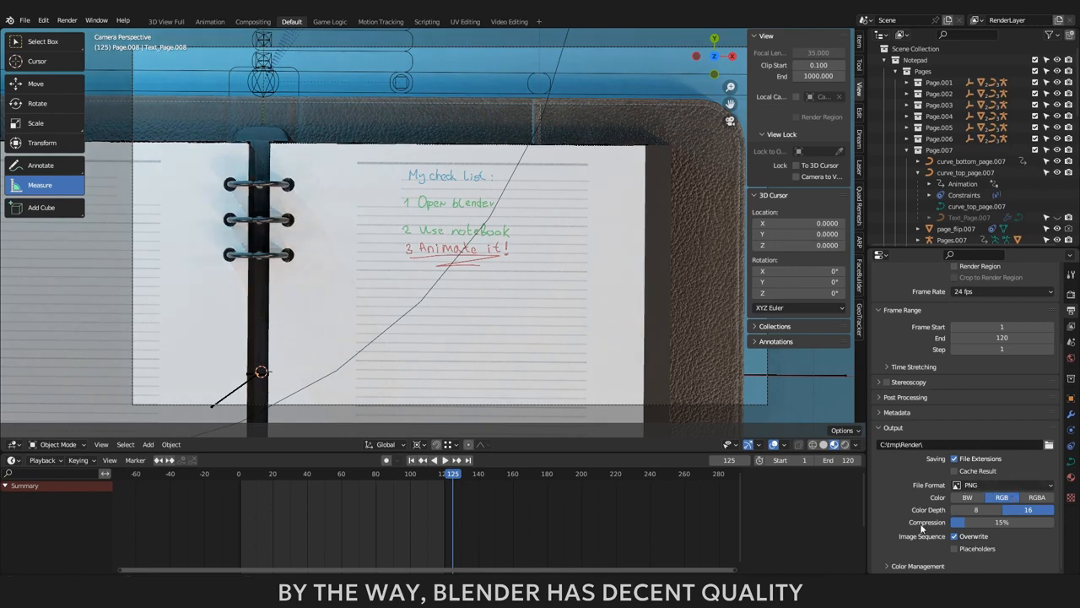
Step: Examine the output's Color Management settings and collapse the section again
left_click(885, 563)
scroll(905, 533, "down", 3)
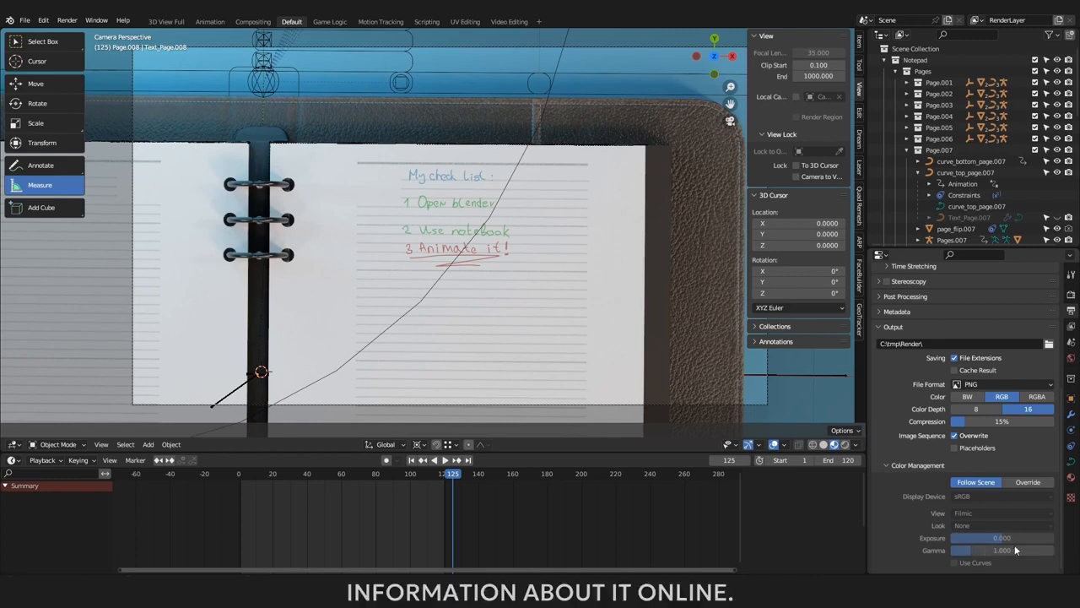
left_click(888, 465)
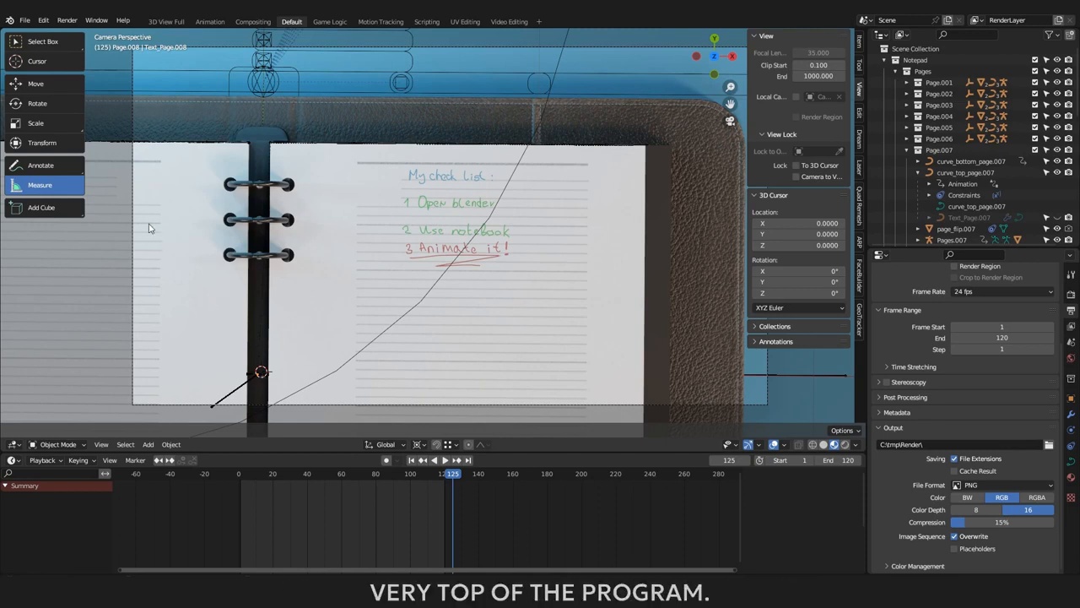
Step: Render the writing animation as a PNG sequence with the current output settings
left_click(59, 22)
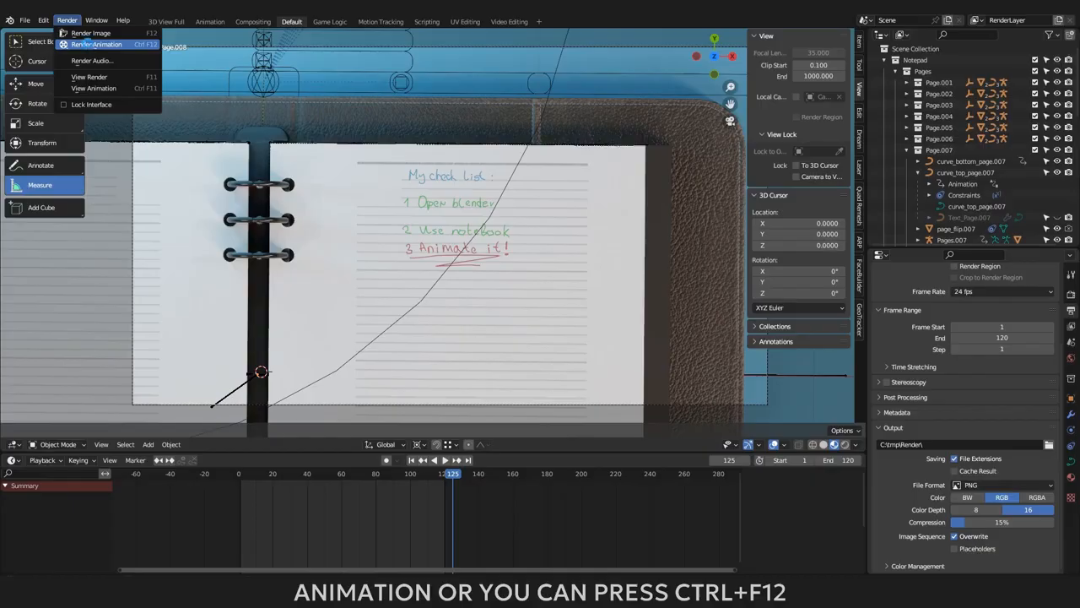
left_click(89, 45)
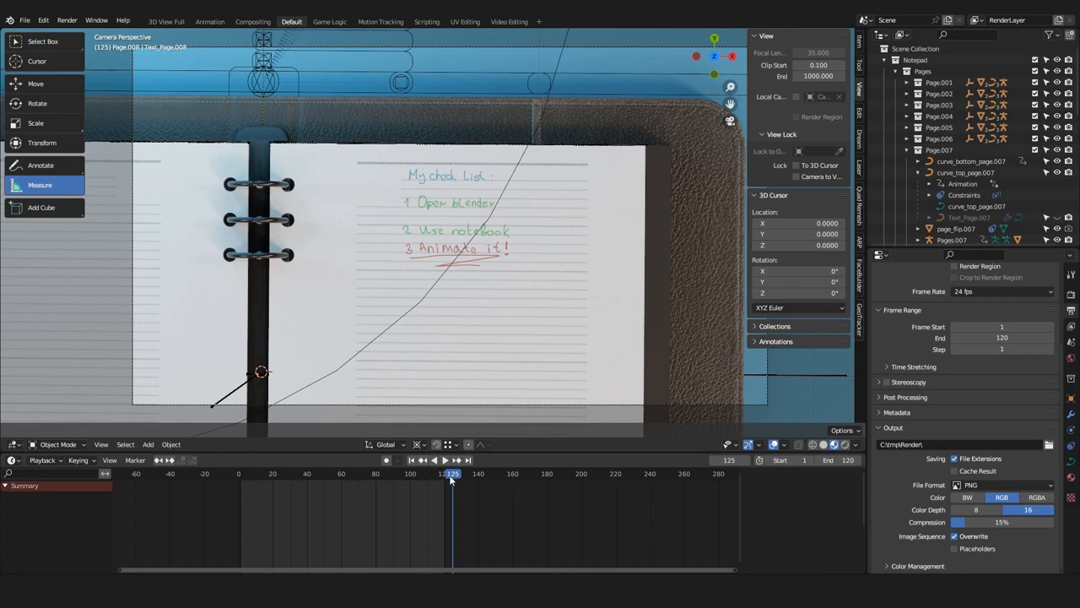
Step: Set the timeline's current frame to 120
key("space")
left_click_drag(448, 475, 445, 475)
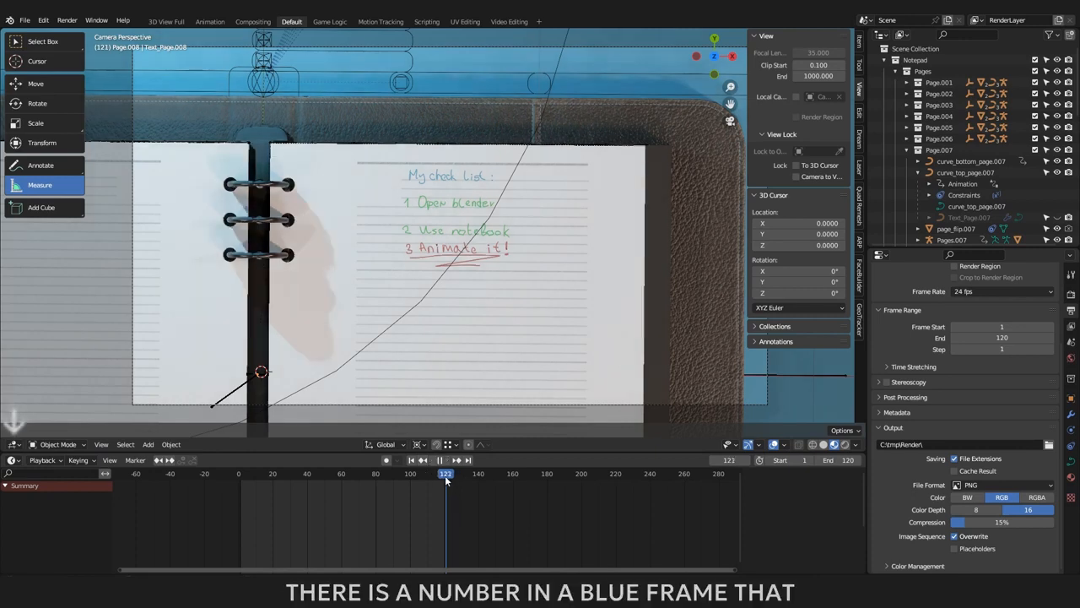
key("space")
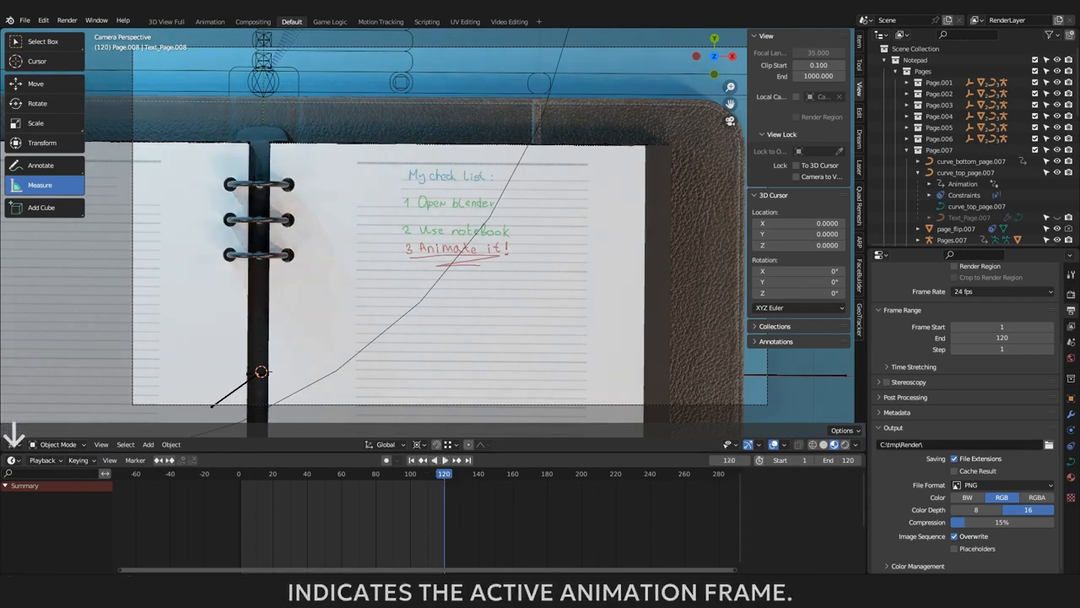
left_click(734, 460)
type("12")
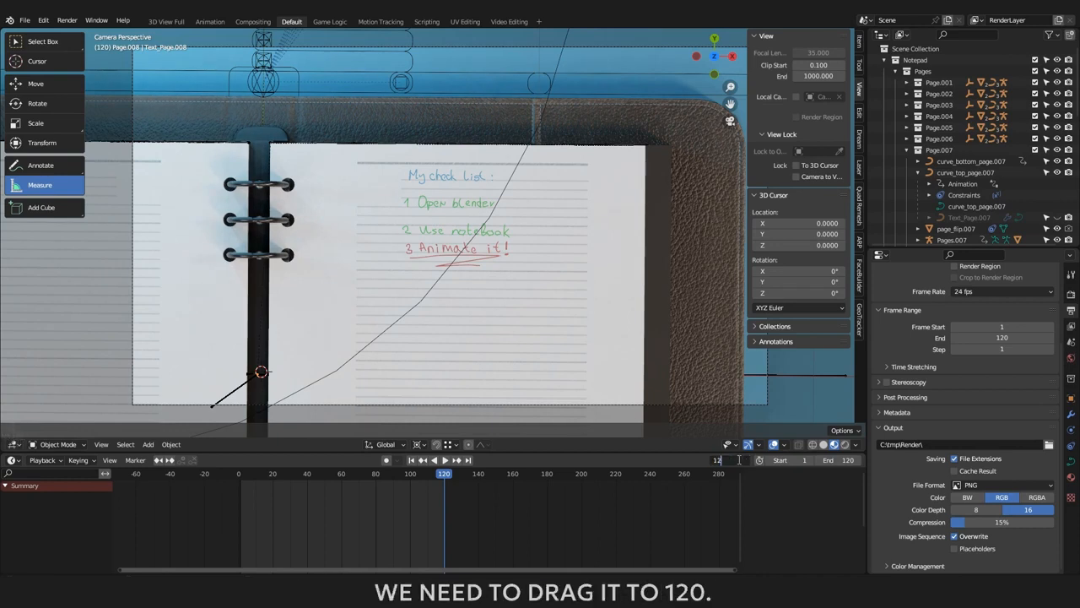
type("0")
key("Return")
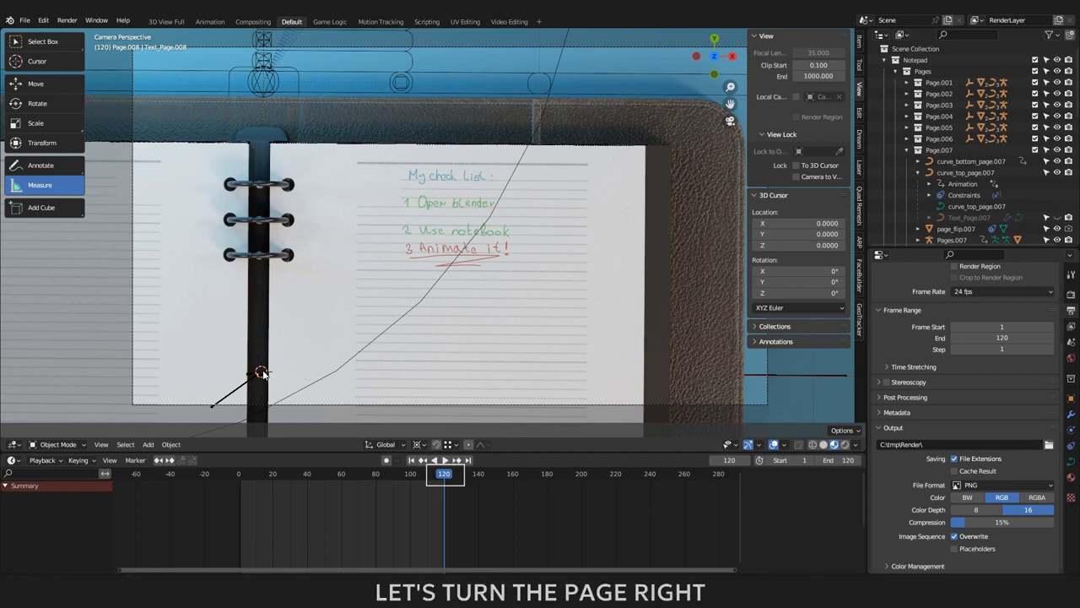
Step: Select the topmost page-turn slider, page_flip.008, above the notepad and try sliding it to turn page 8
scroll(475, 223, "down", 2)
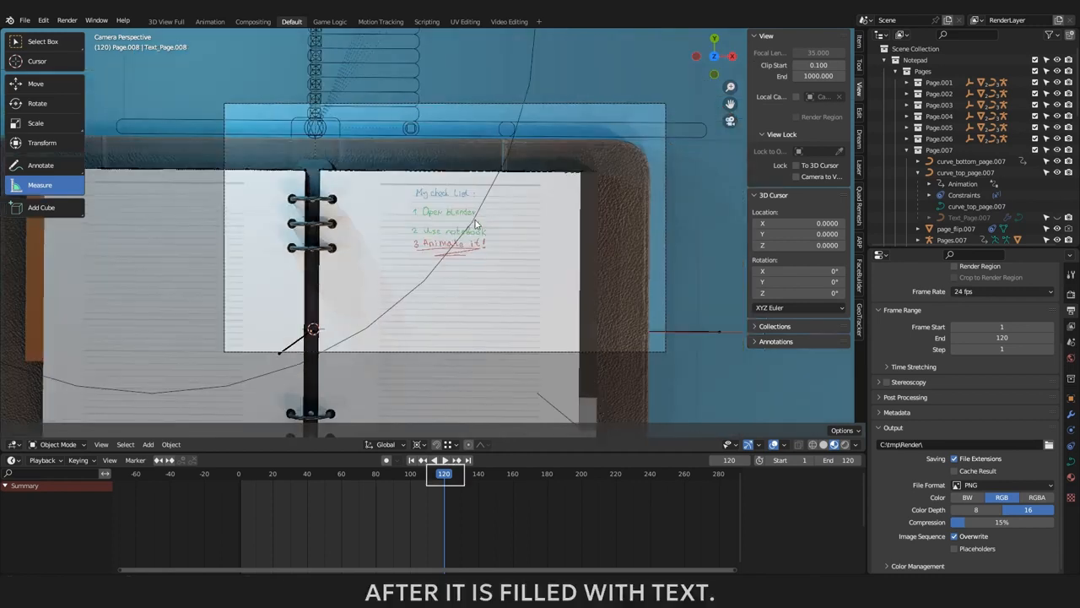
scroll(475, 224, "down", 1)
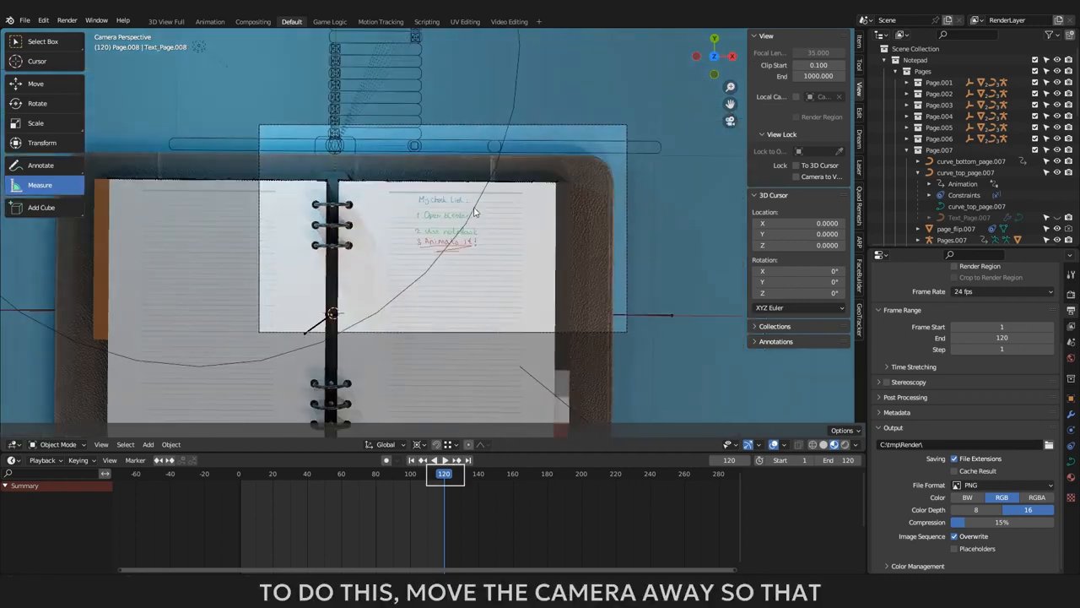
right_click(335, 50, "shift")
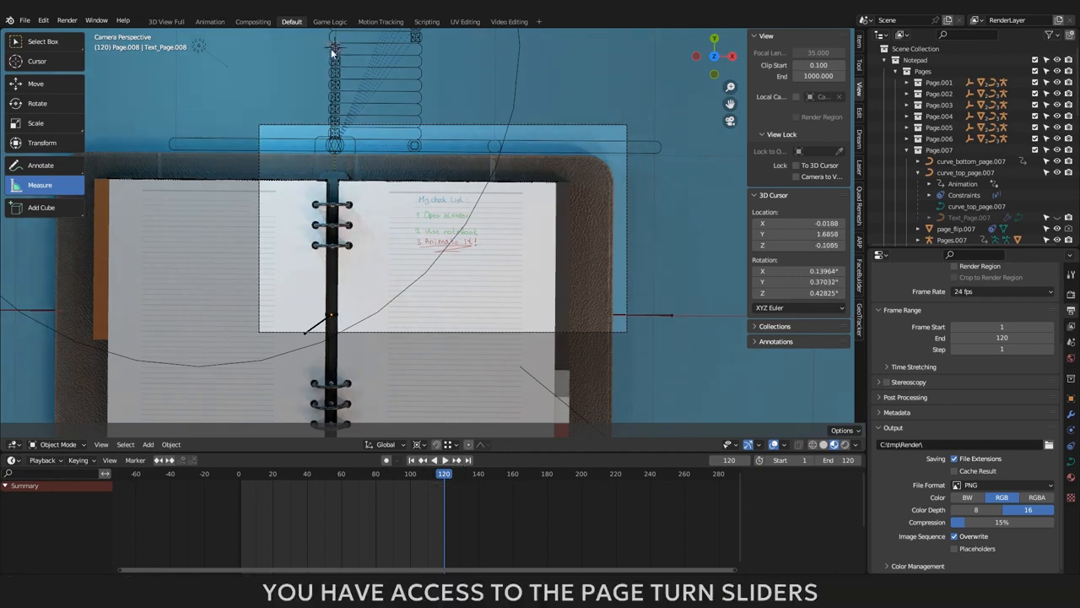
right_click(191, 82, "shift")
left_click(336, 50)
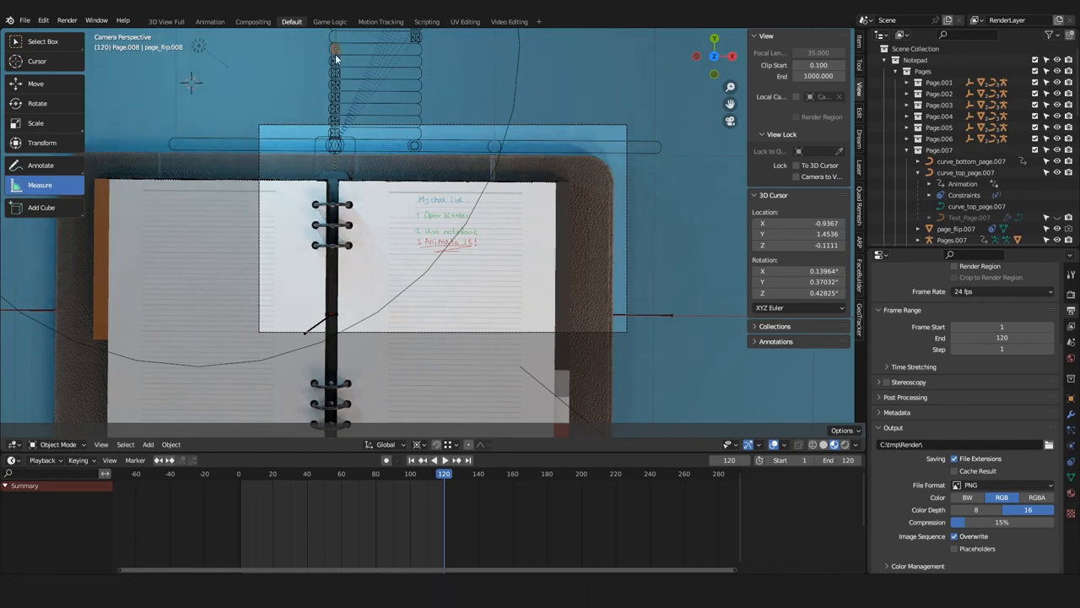
key("g")
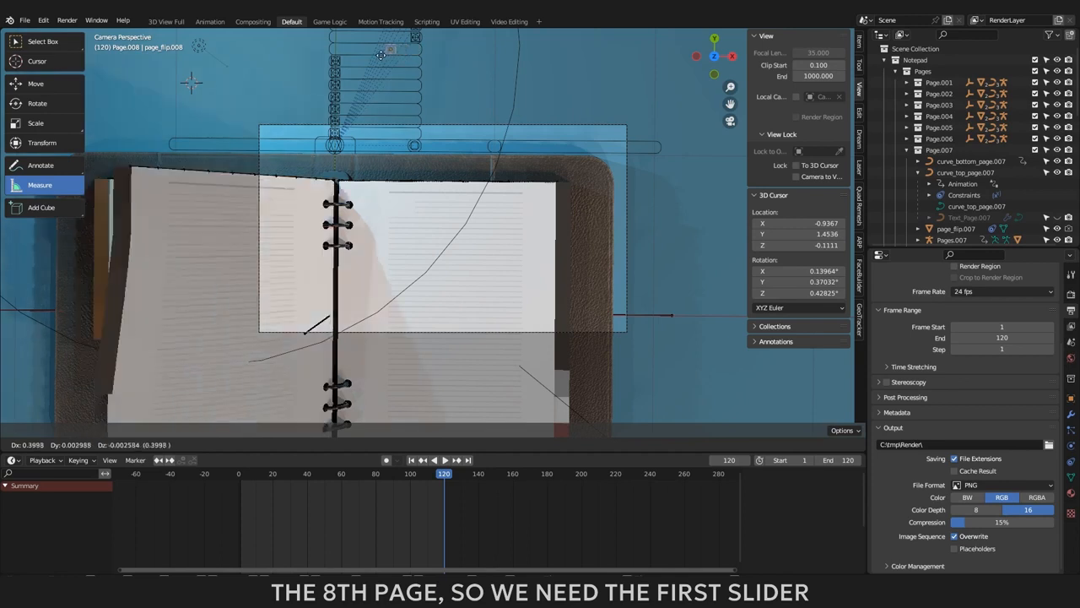
left_click(340, 69)
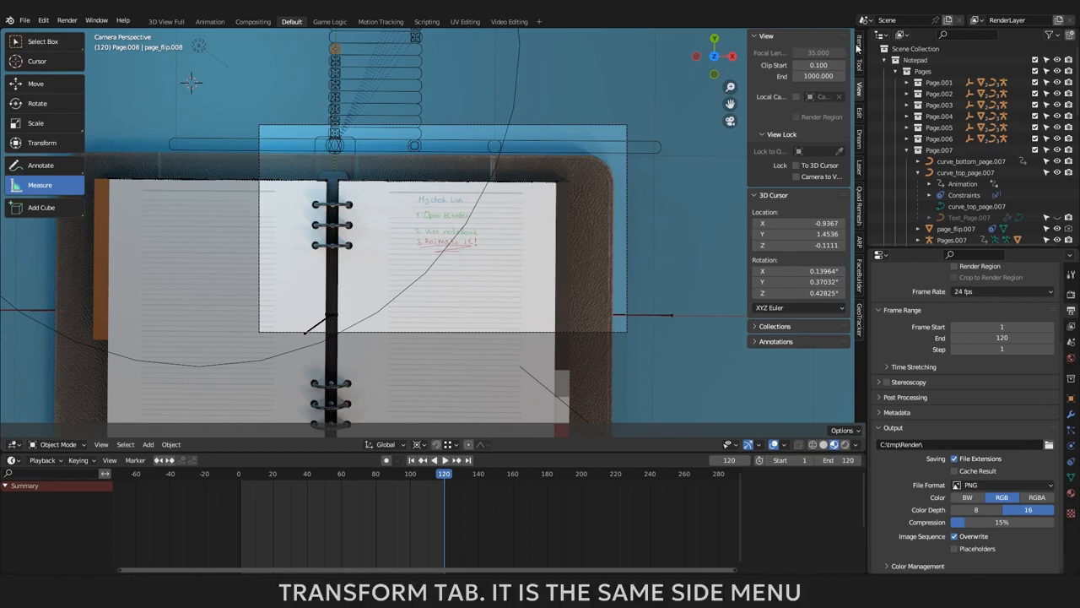
Step: Show the page_flip.008 slider's transform values and insert a single keyframe on its Location X at frame 120
key("n")
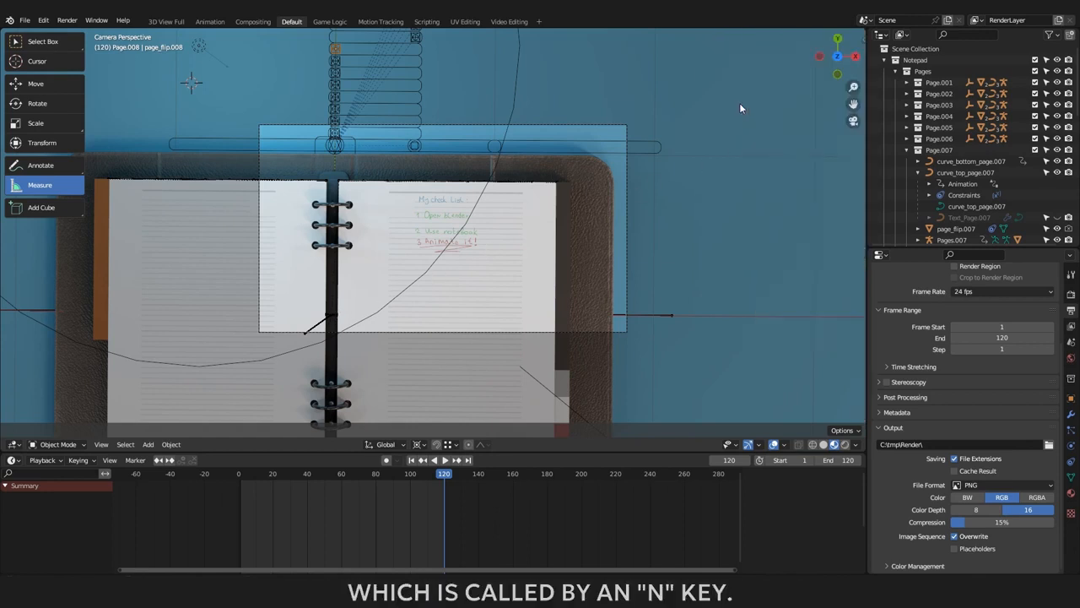
key("n")
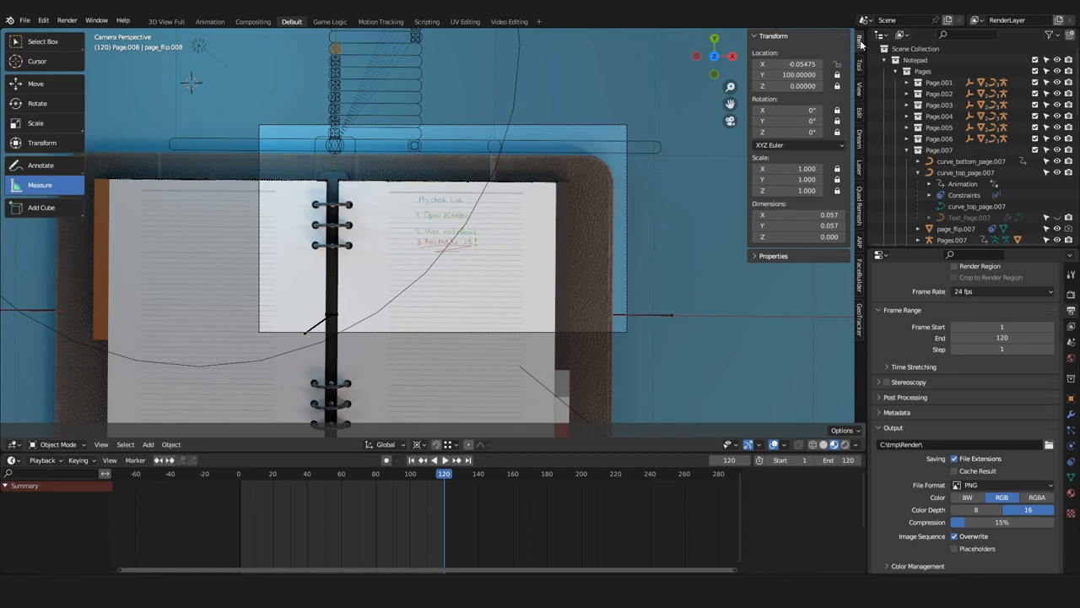
right_click(761, 63)
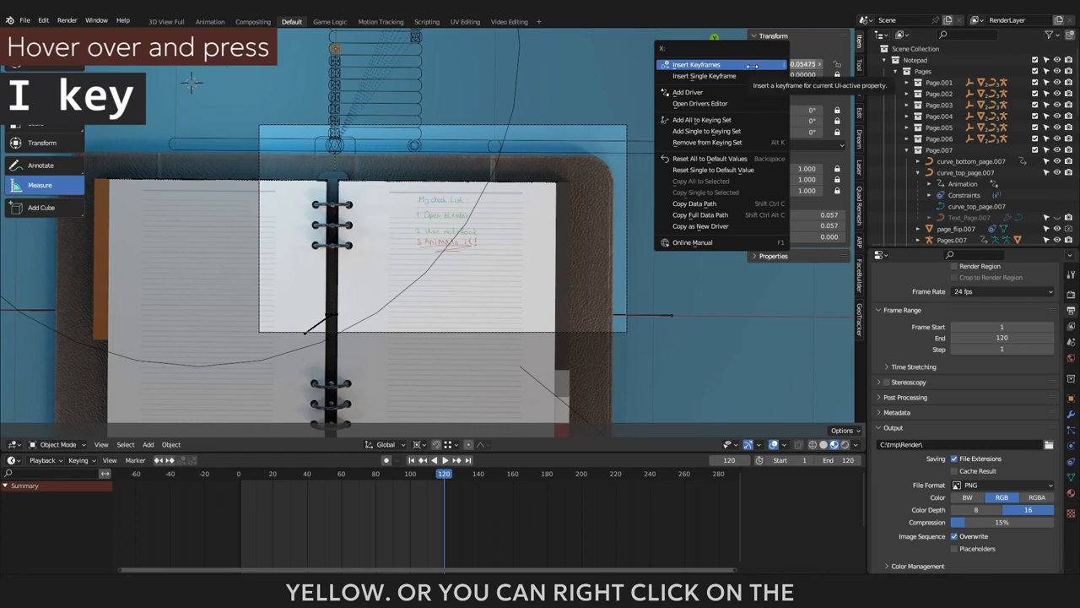
left_click(743, 75)
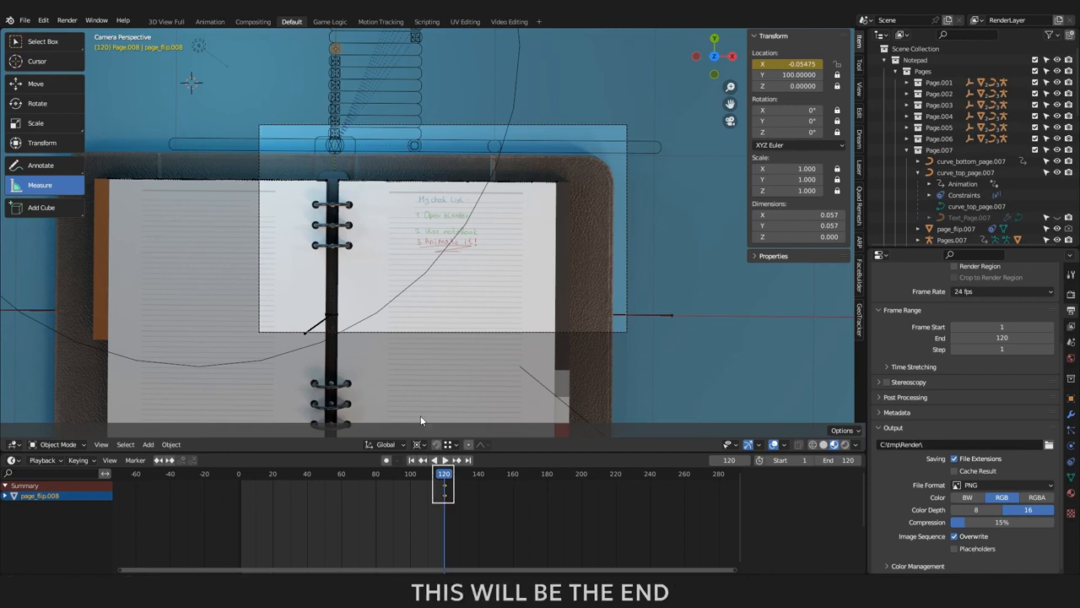
Step: At frame 160, set the page_flip.008 slider's Location X to 0.5 and keyframe it
left_click_drag(445, 470, 515, 478)
left_click(734, 459)
type("1")
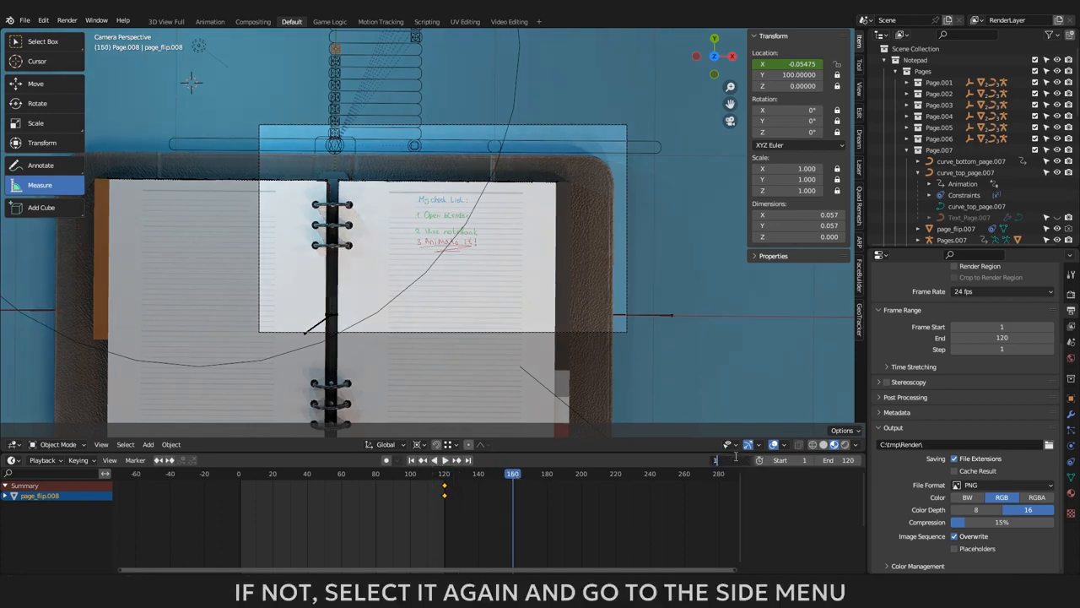
key("Return")
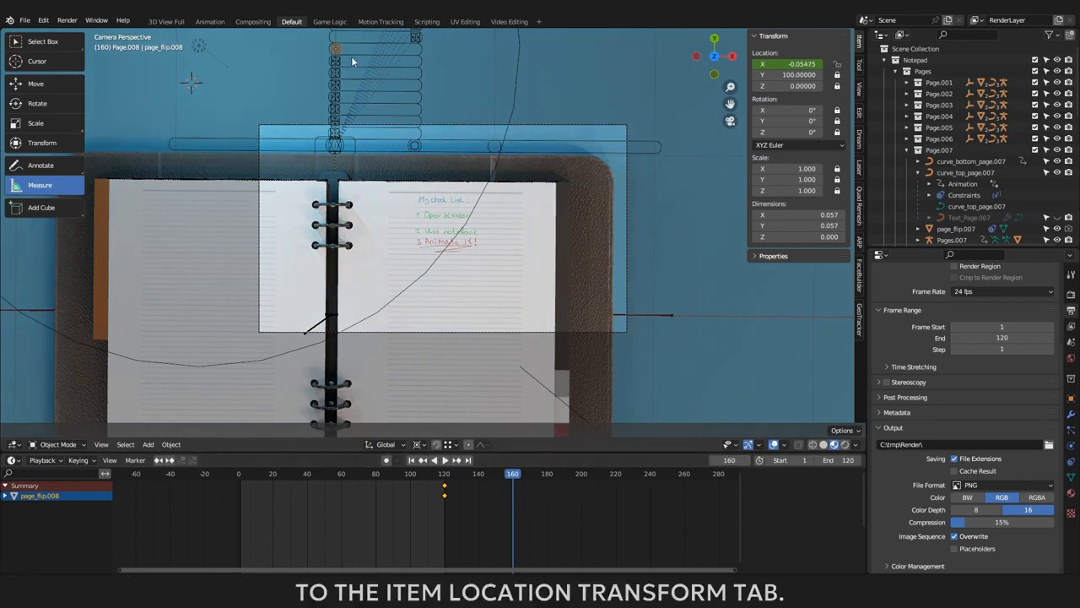
double_click(761, 64)
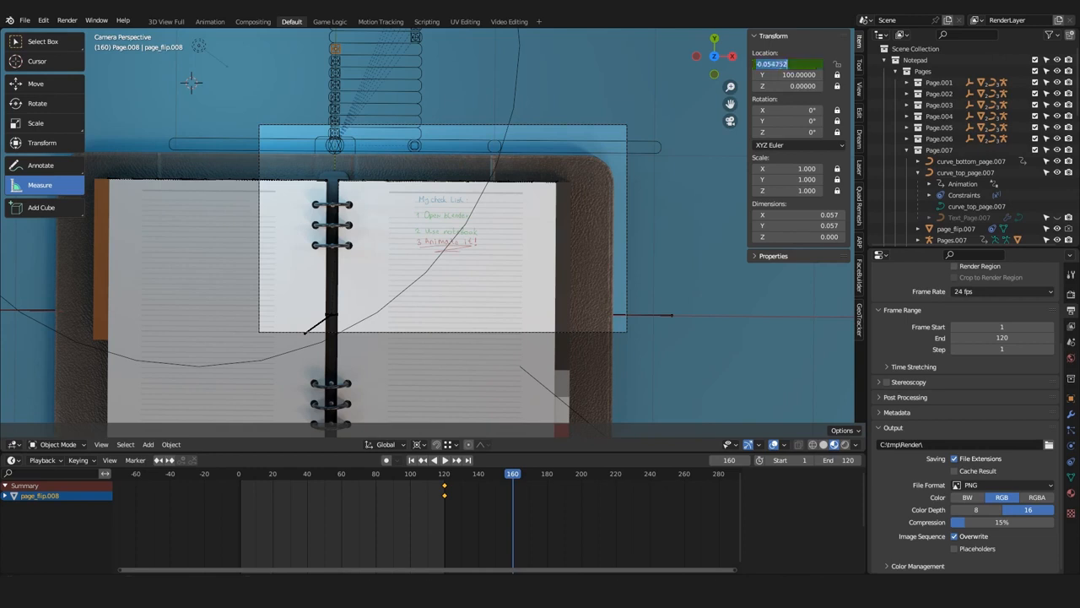
type("0.5")
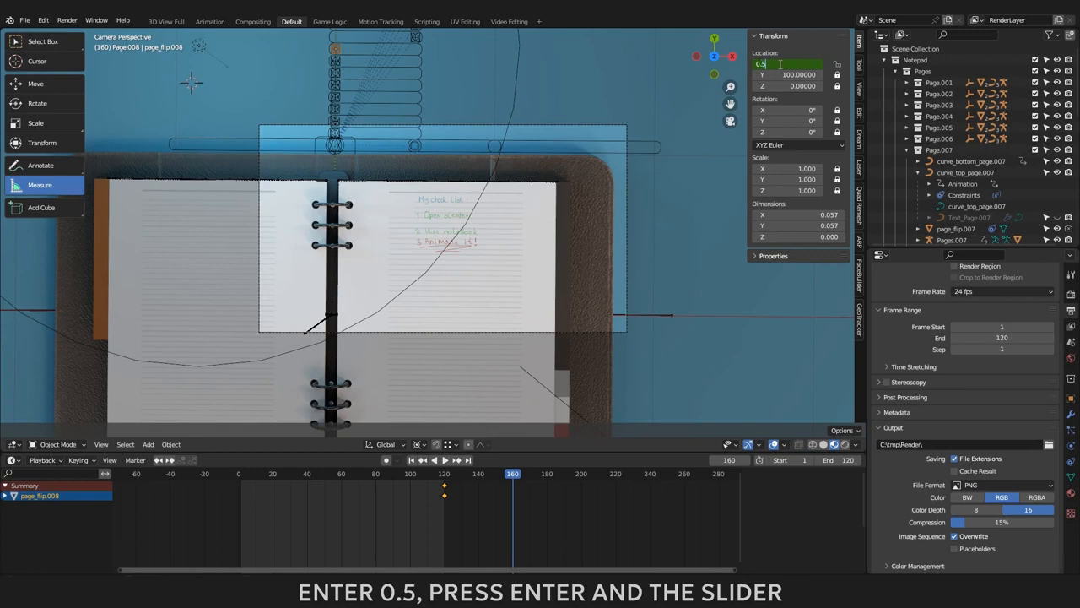
key("Return")
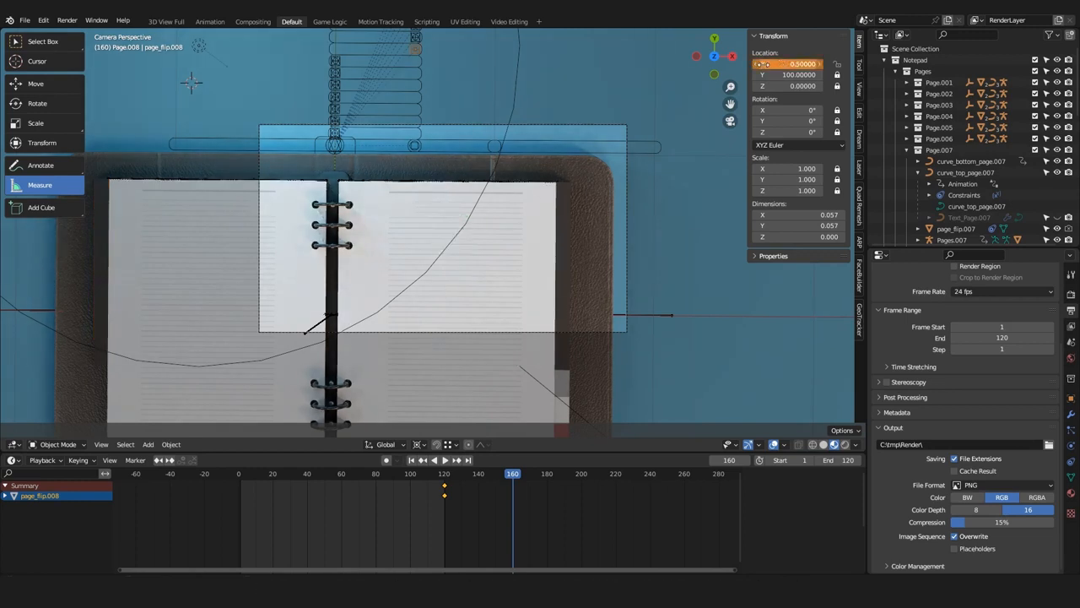
right_click(763, 64)
left_click(763, 65)
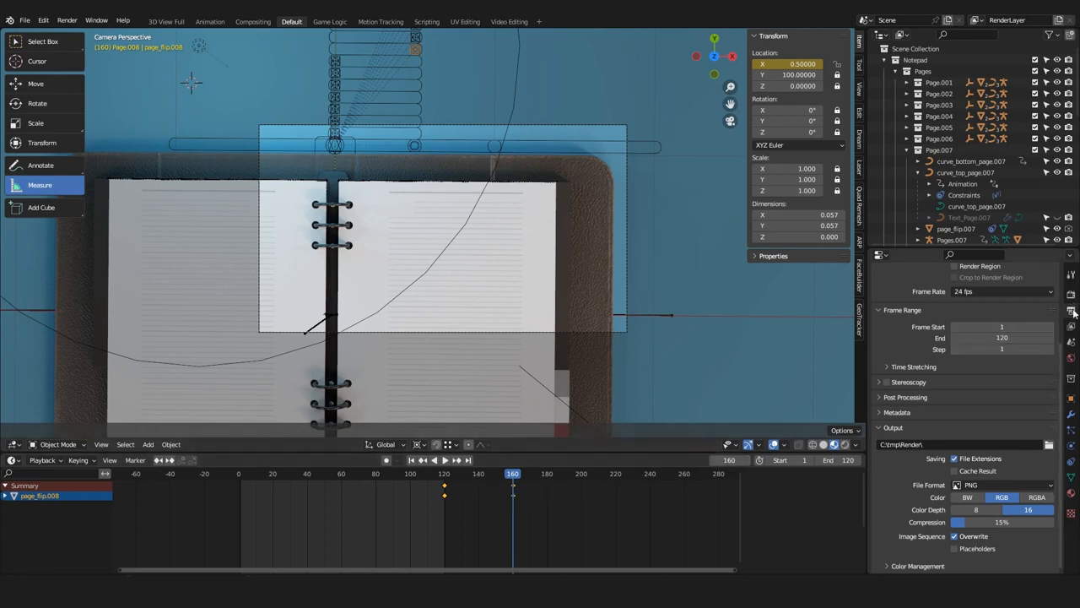
Step: Set the end frame of the scene's output frame range to 160
scroll(1003, 341, "up", 2)
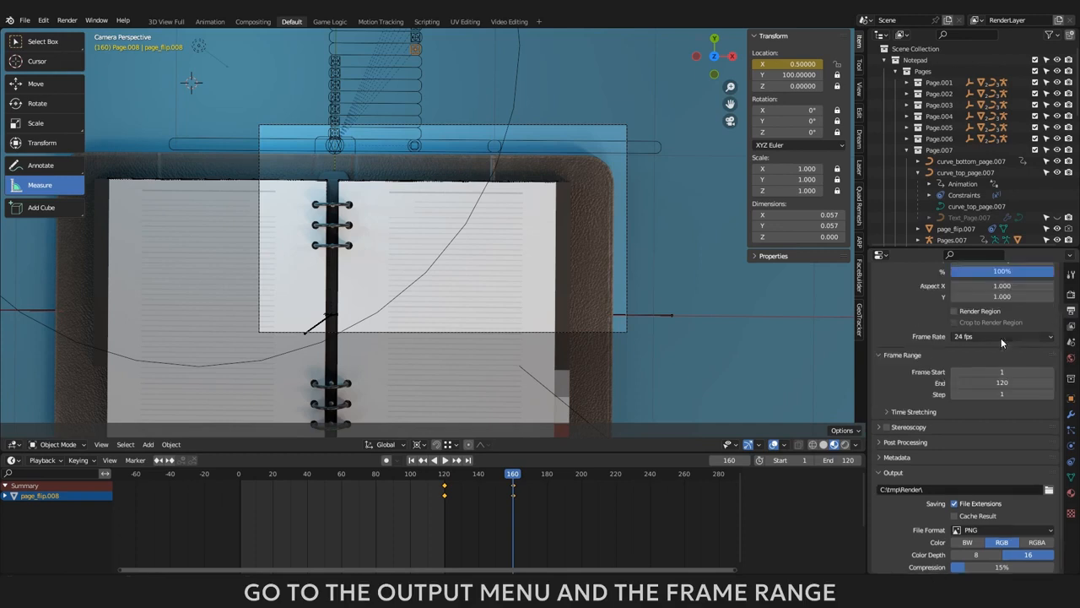
scroll(1003, 342, "up", 3)
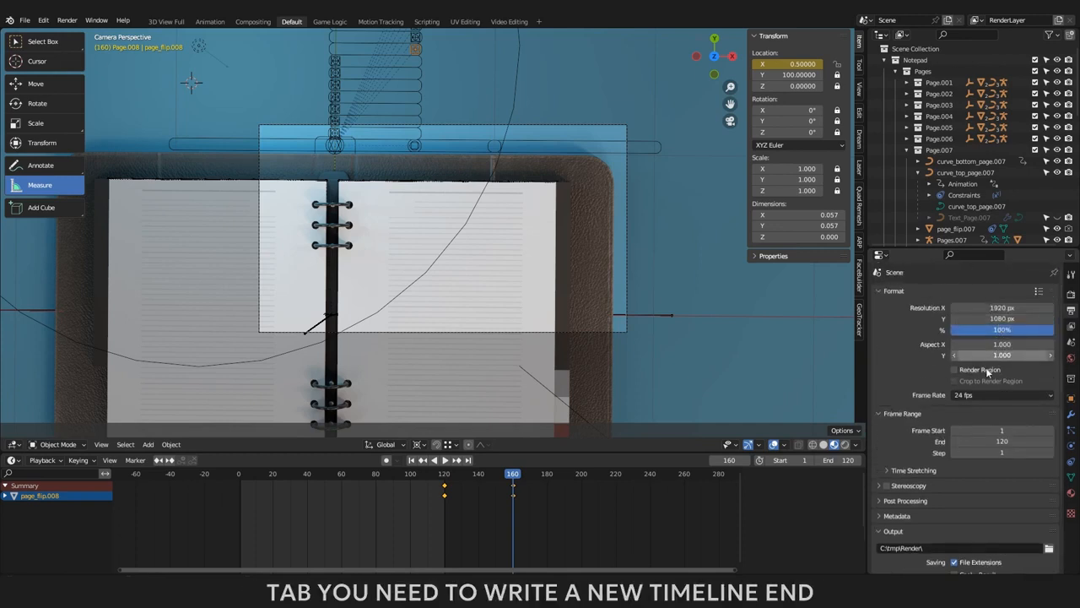
left_click(1006, 442)
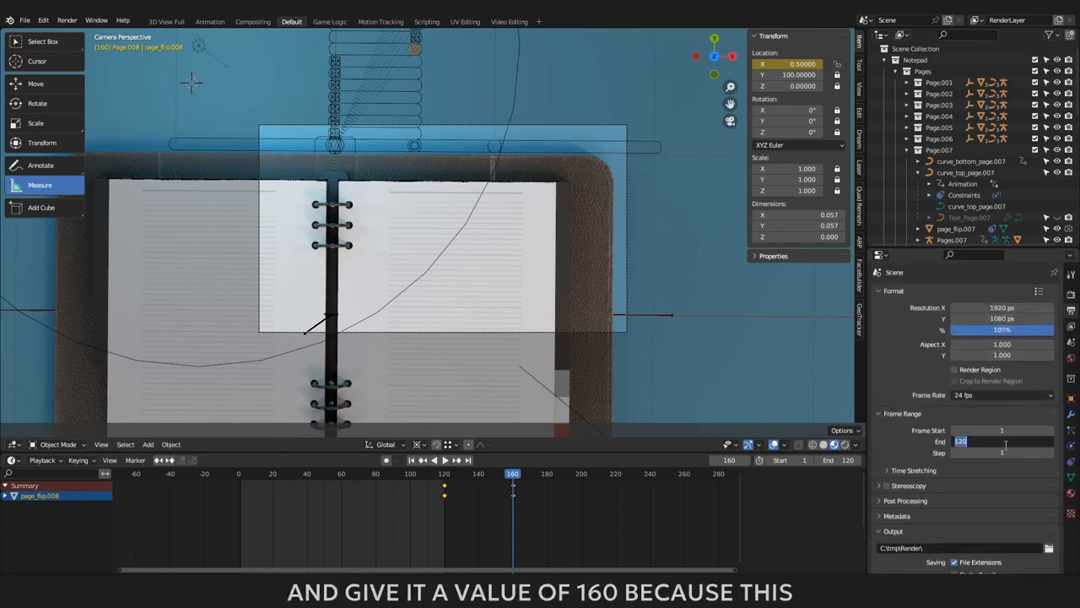
type("1")
key("Return")
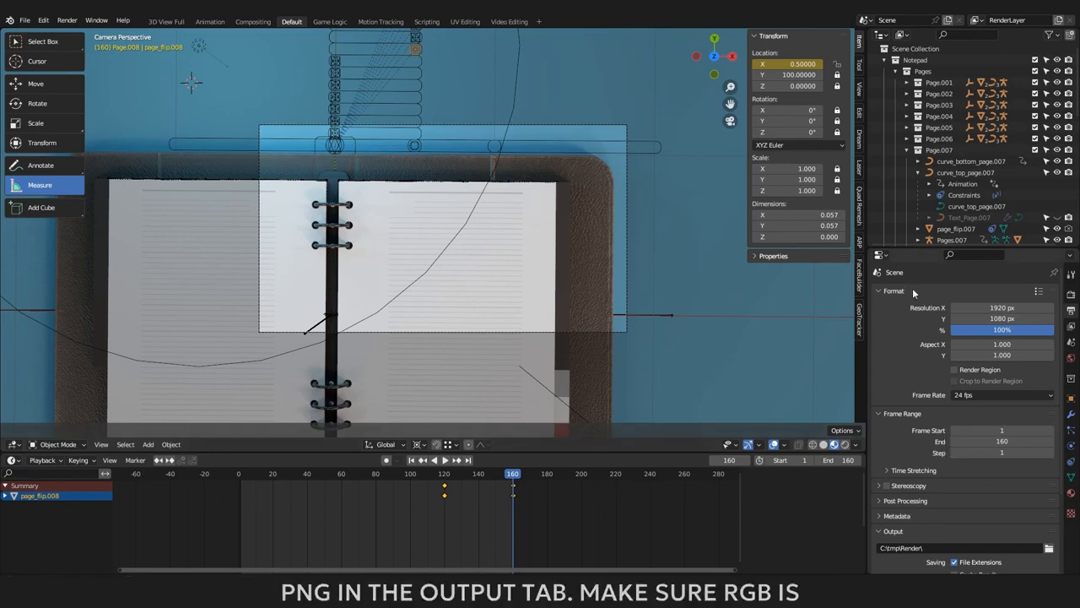
Step: Change the output file format to AVI JPEG with 100% quality, keeping C:\tmp\Render\ as the output path
scroll(915, 296, "down", 5)
left_click(1006, 486)
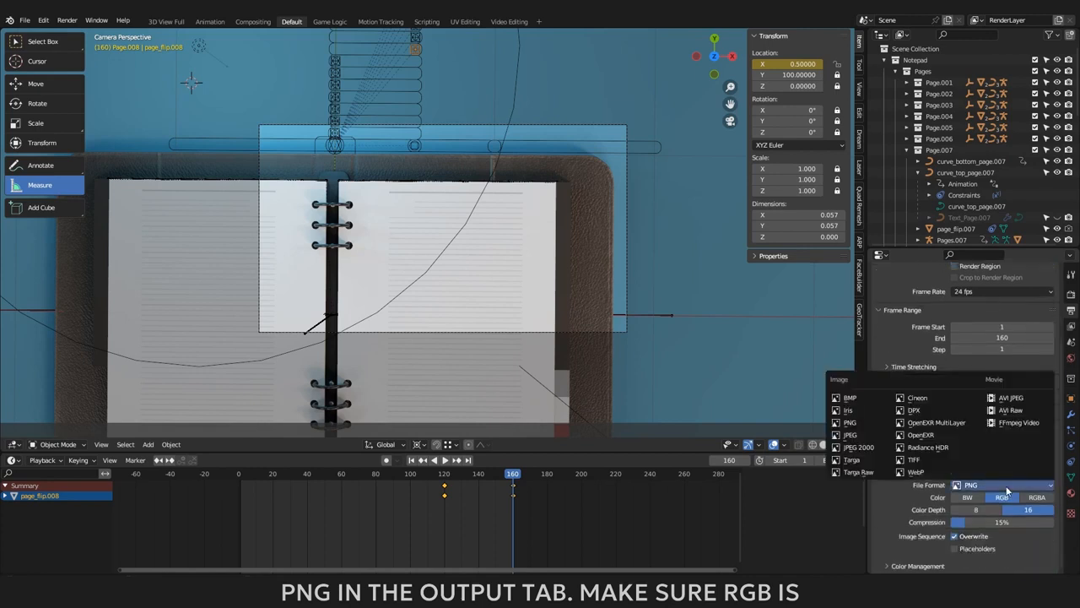
left_click(1012, 398)
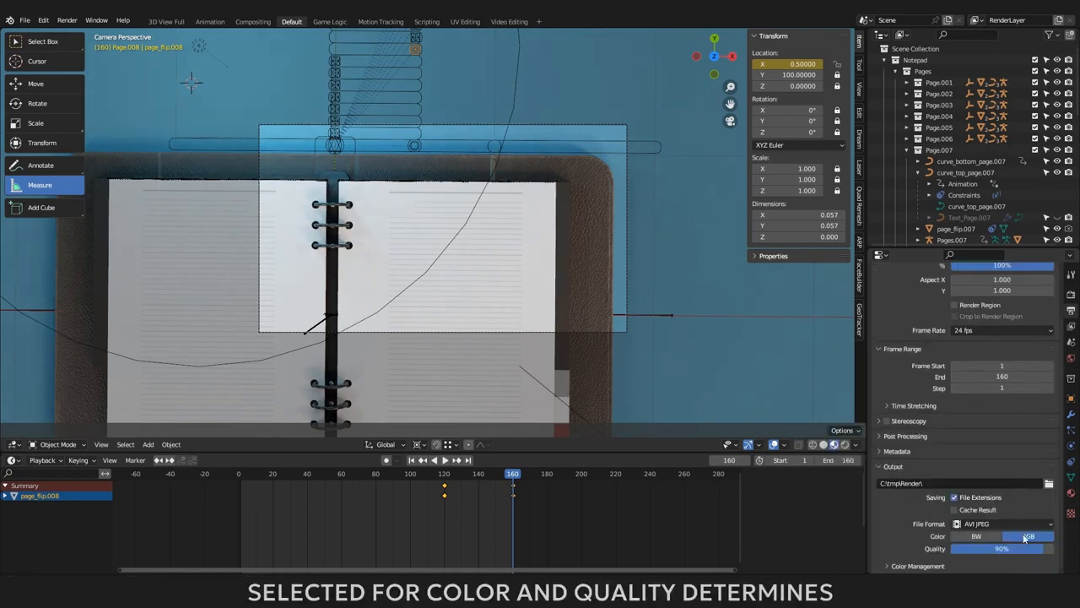
mouse_move(1045, 548)
left_mouse_down()
mouse_move(988, 550)
mouse_move(1055, 548)
left_mouse_up()
left_click(925, 483)
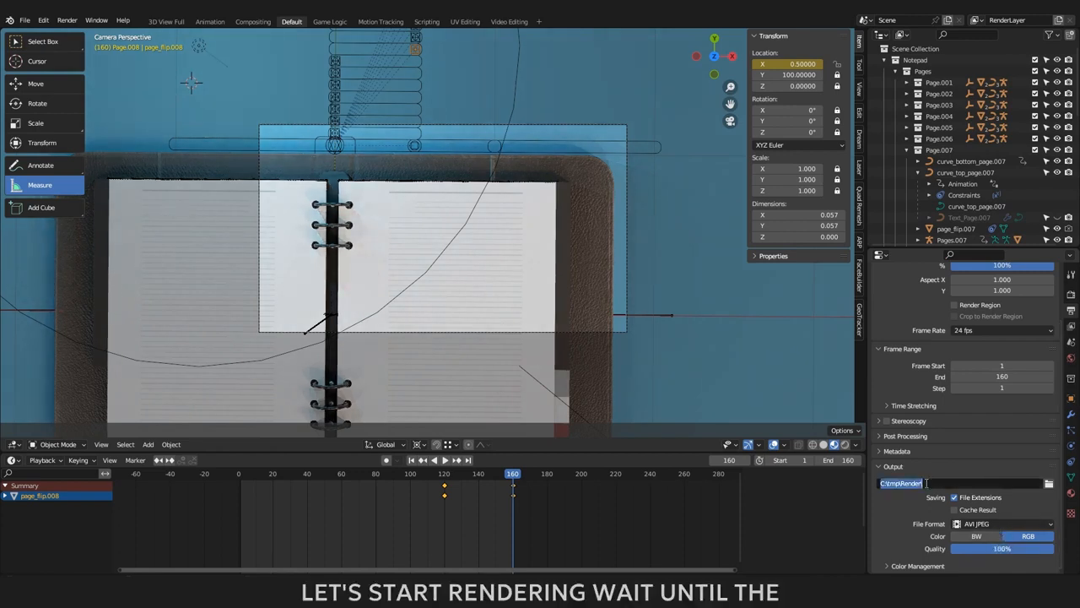
key("Return")
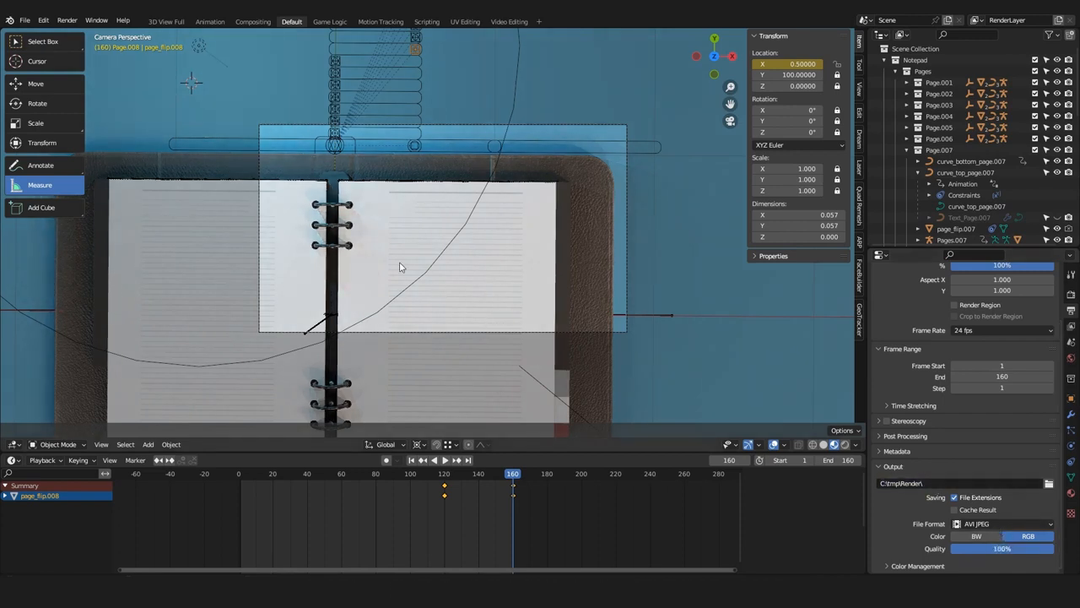
Step: Render the page-turn animation to the AVI JPEG video
left_click(66, 21)
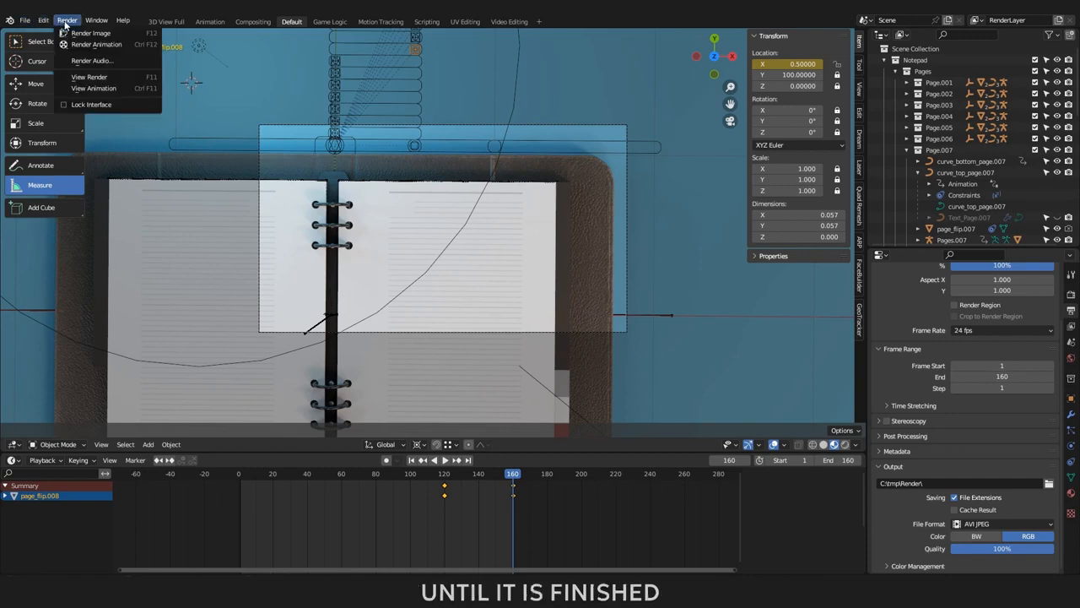
left_click(86, 44)
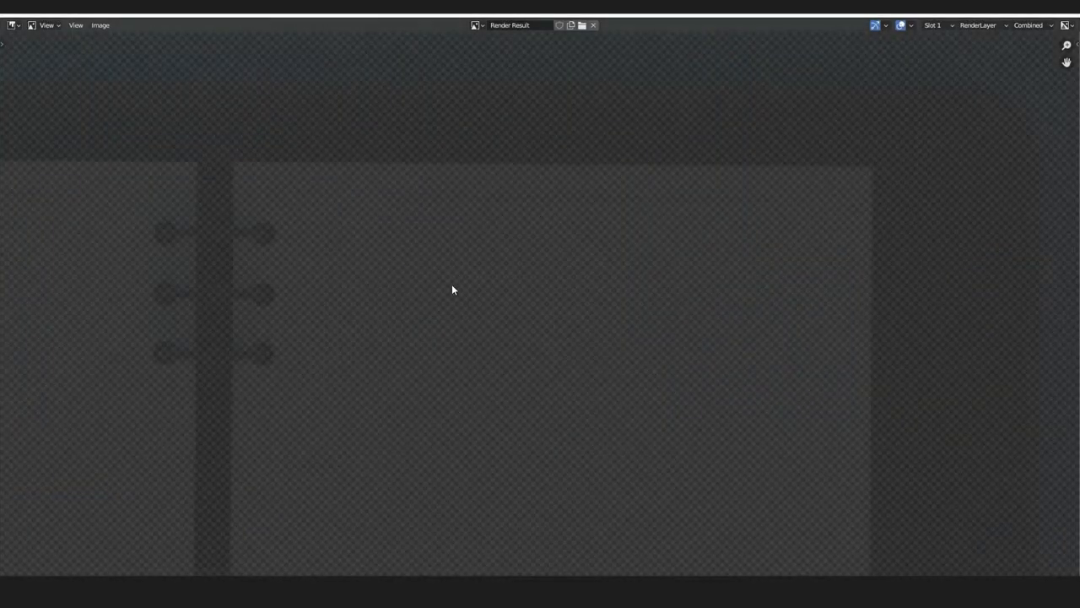